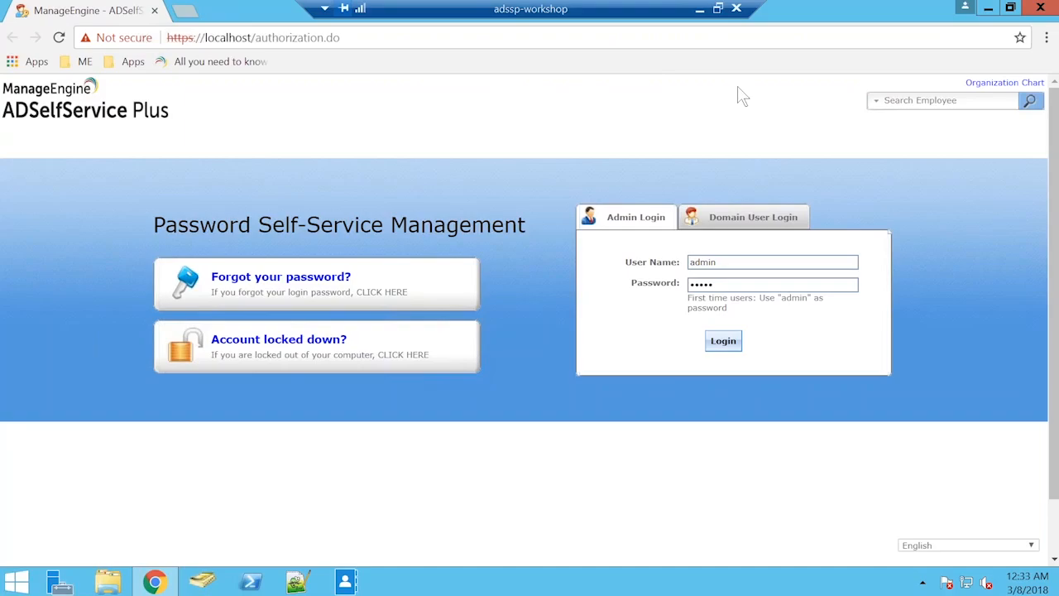
Open the Windows password change screen and replace Administrator with the target user's account name in the SSPWORKSHOP domain.
{"action": "key", "text": "ctrl+alt+End"}
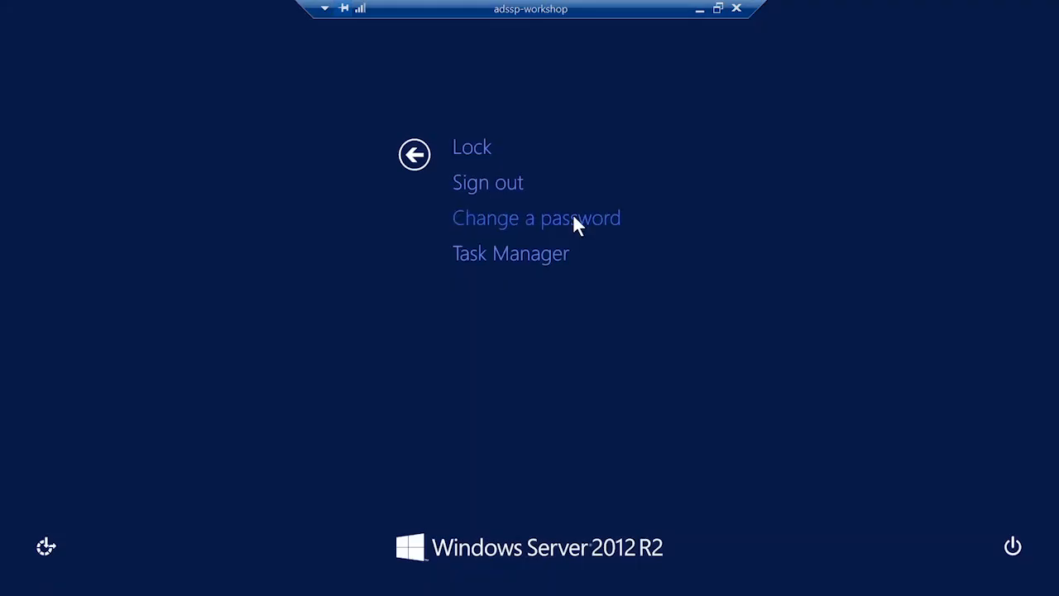
{"action": "left_click", "coordinate": [576, 222]}
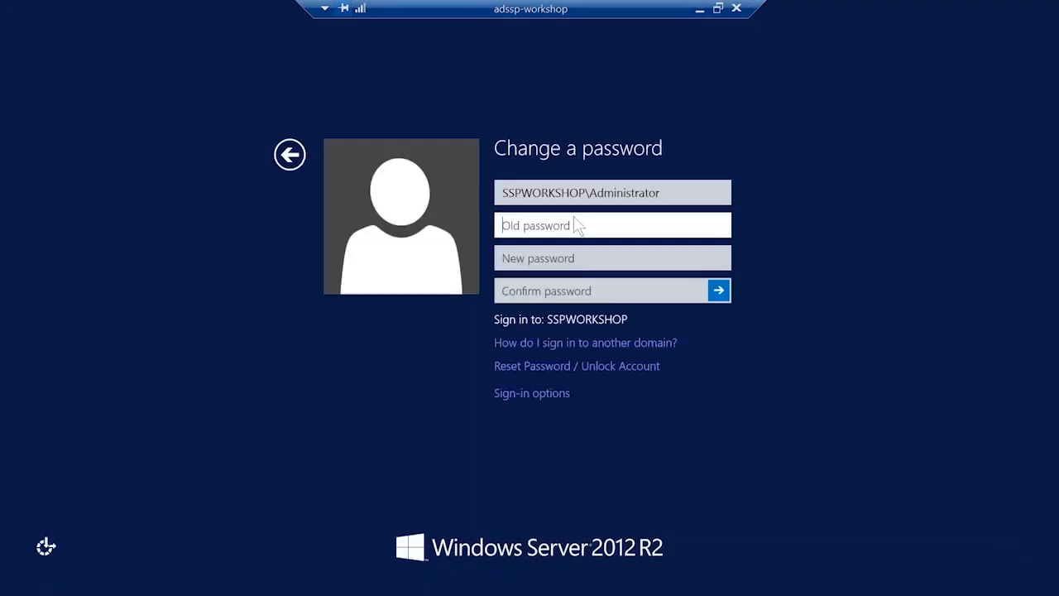
{"action": "left_click", "coordinate": [599, 193]}
{"action": "left_click_drag", "start_coordinate": [597, 193], "coordinate": [695, 192]}
{"action": "type", "text": "A"}
{"action": "key", "text": "BackSpace"}
{"action": "type", "text": "Bryan"}
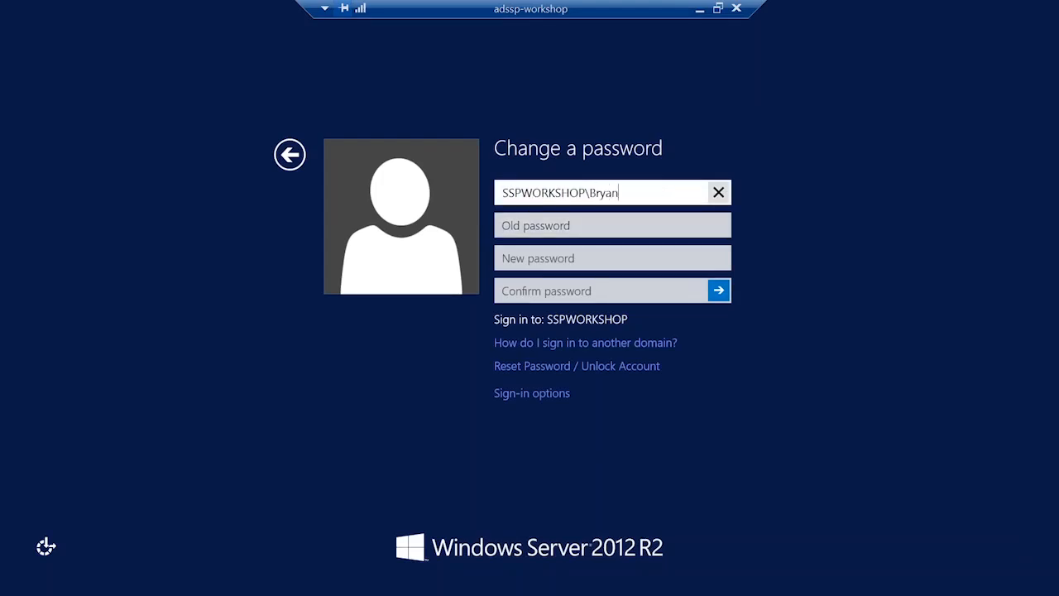
Enter the account's current password in the old password field.
{"action": "key", "text": "Tab"}
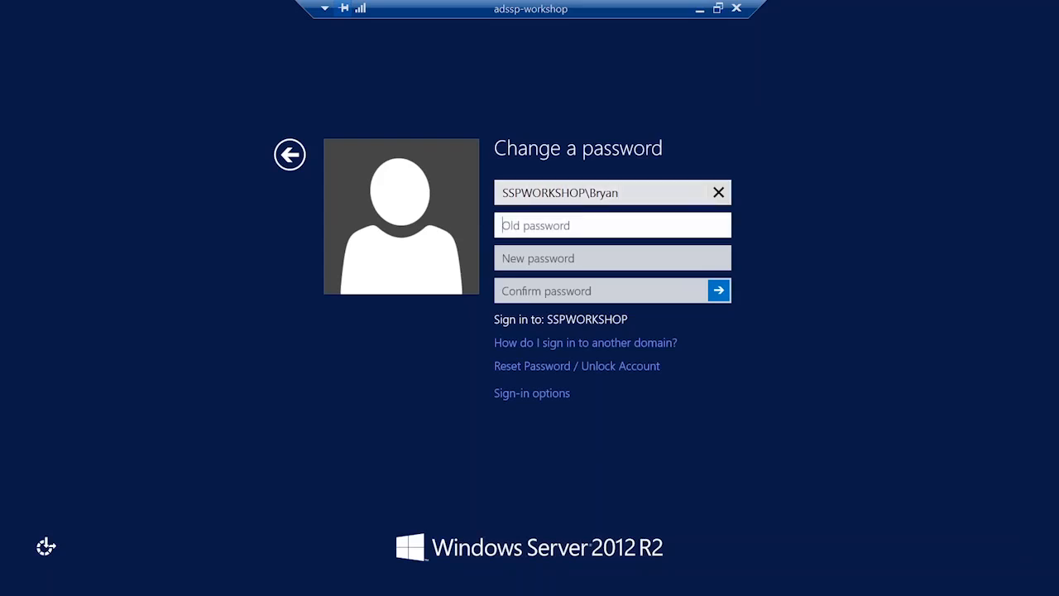
{"action": "type", "text": "*********"}
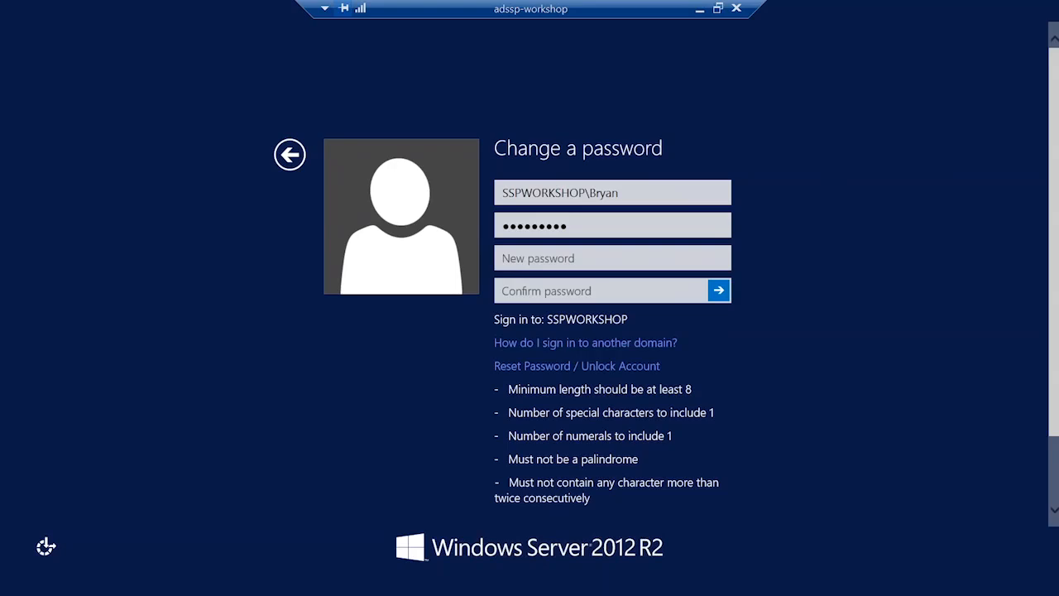
Enter and confirm a new account password that meets the listed policy rules, submit the change and dismiss the confirmation.
{"action": "left_click", "coordinate": [629, 249]}
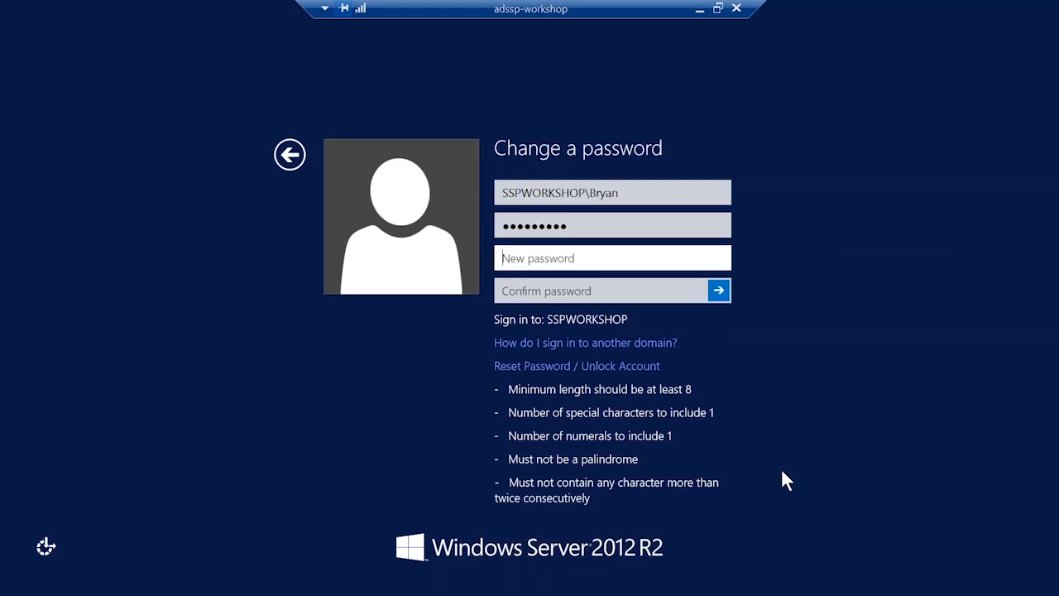
{"action": "type", "text": "1abcd!efg"}
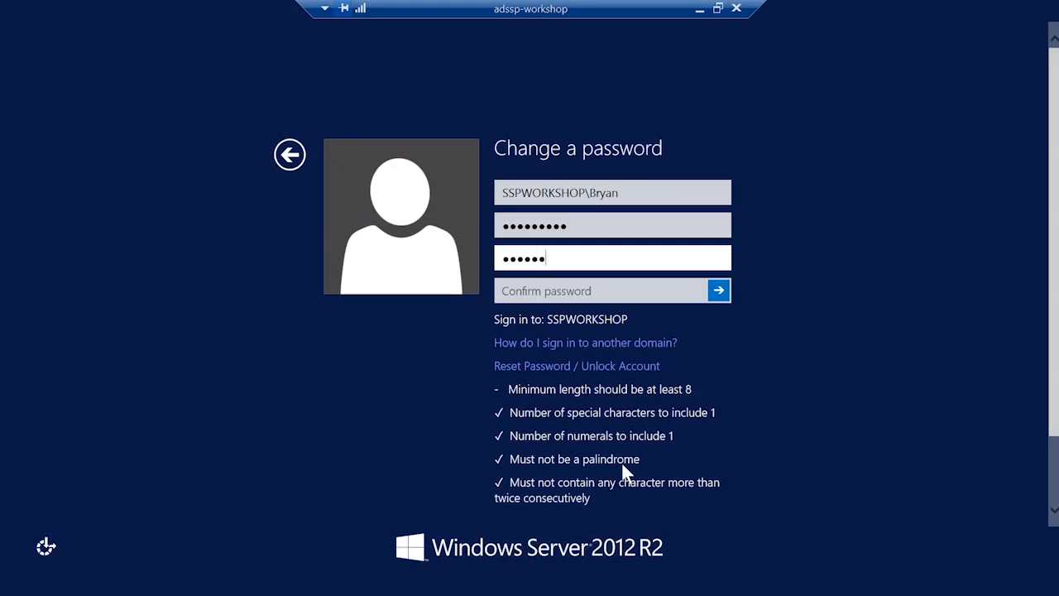
{"action": "key", "text": "Tab"}
{"action": "type", "text": "abcd!efg"}
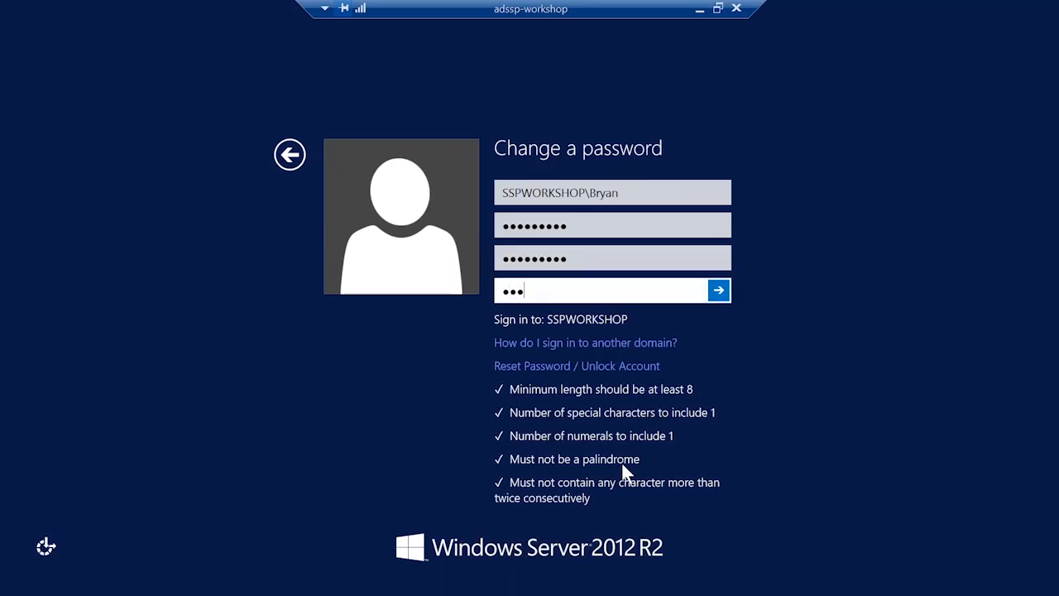
{"action": "type", "text": "1"}
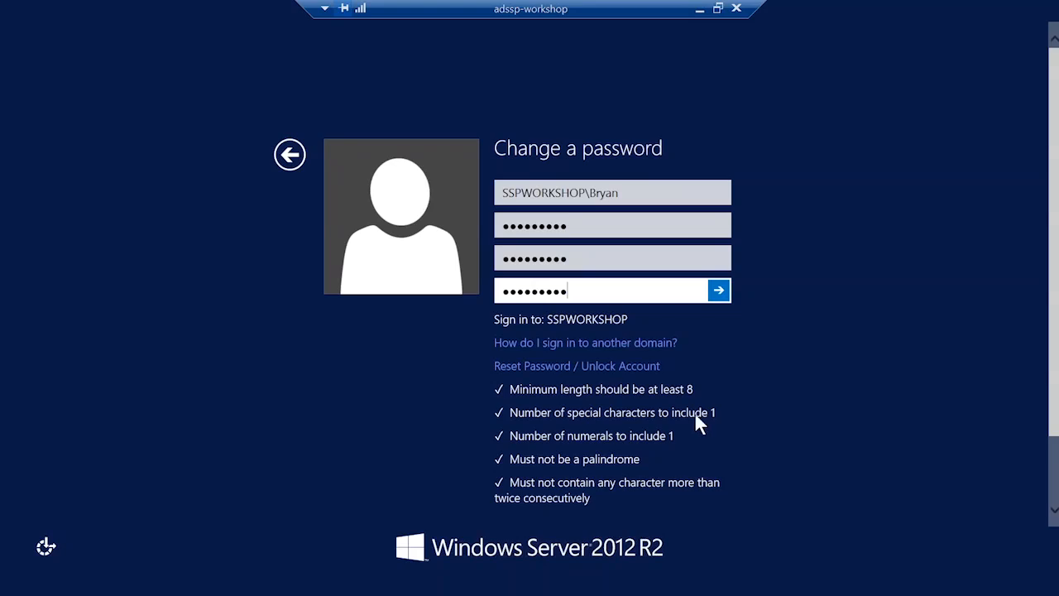
{"action": "key", "text": "Return"}
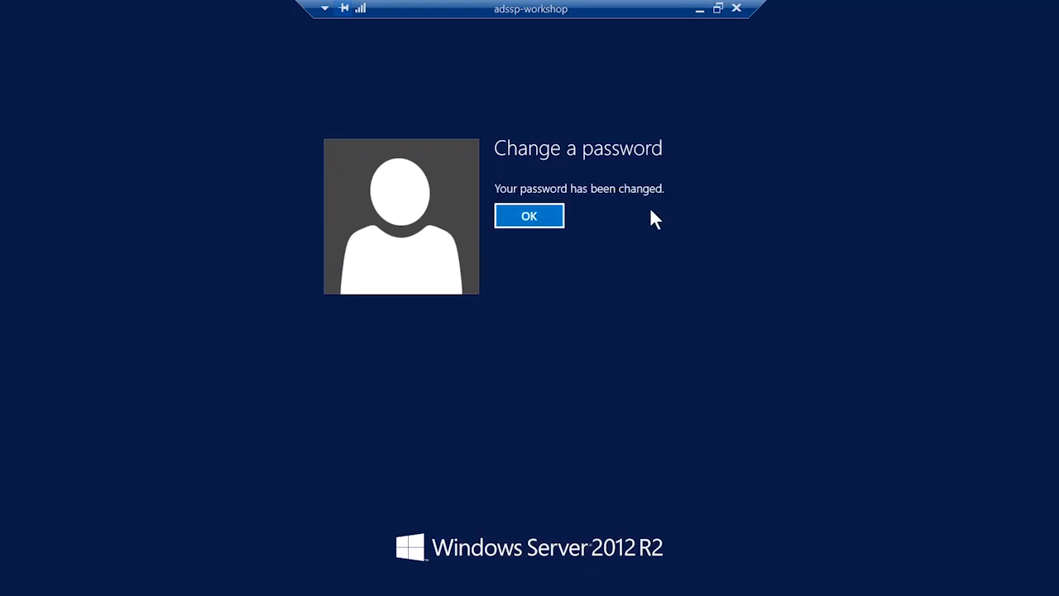
{"action": "left_click", "coordinate": [539, 219]}
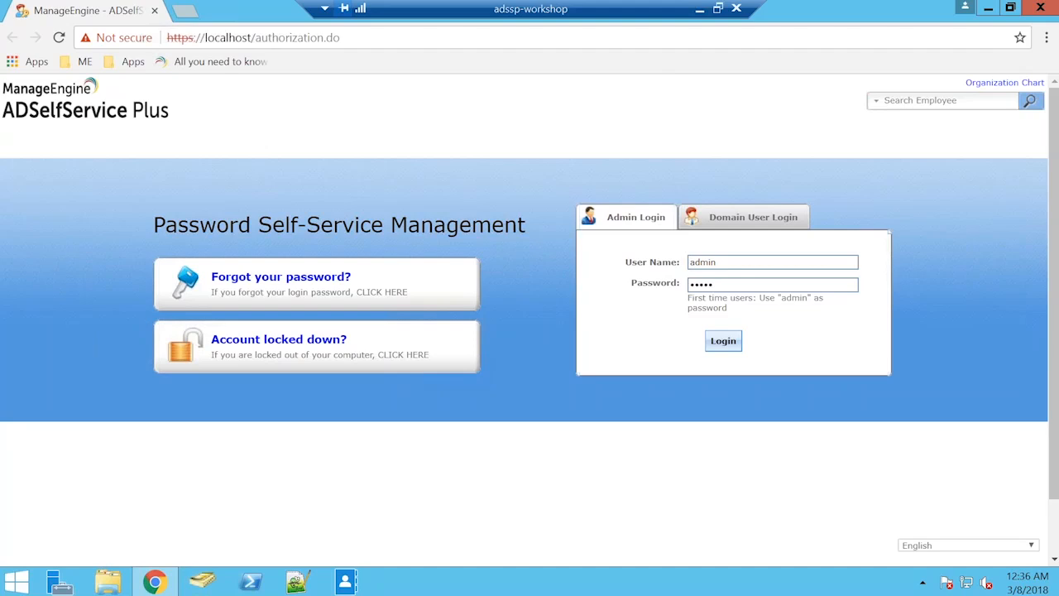
Start a forgotten-password reset with the user's domain user name in SSPWORKSHOP, enter the image text and continue.
{"action": "left_click", "coordinate": [269, 285]}
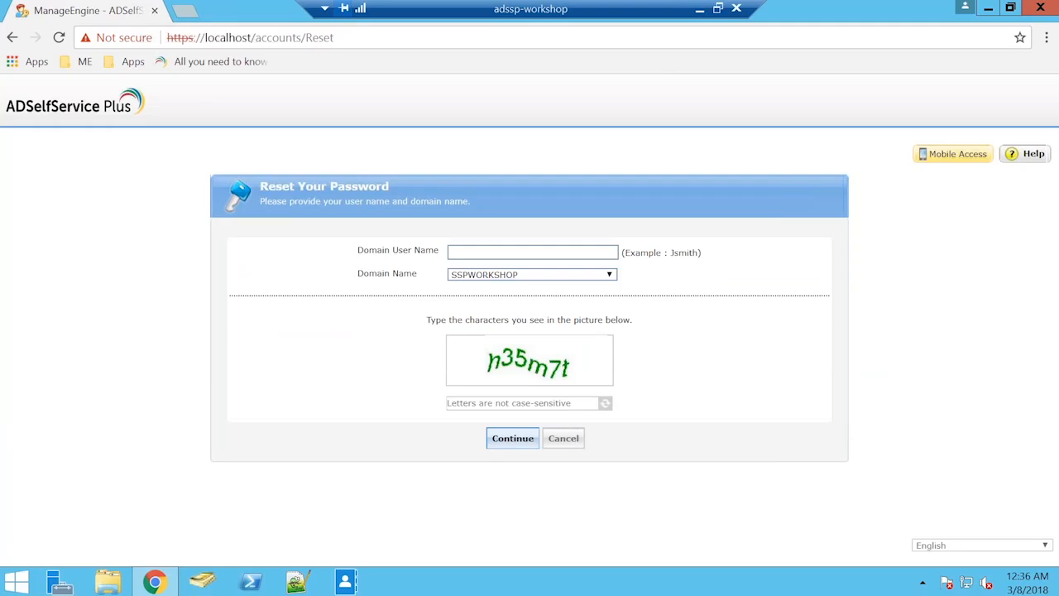
{"action": "left_click", "coordinate": [532, 252]}
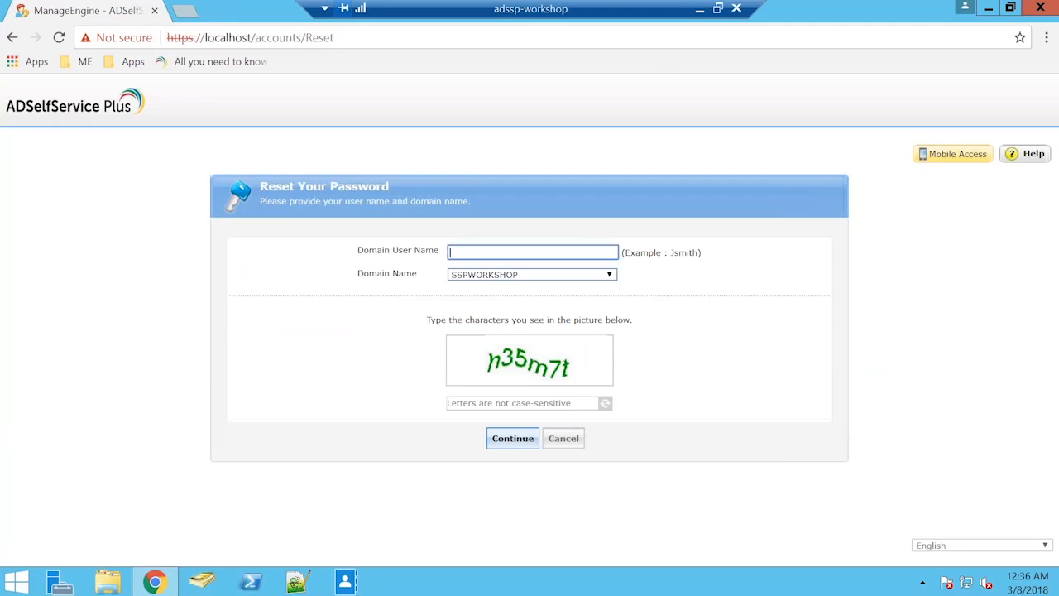
{"action": "type", "text": "Bryan"}
{"action": "left_click", "coordinate": [532, 280]}
{"action": "left_click", "coordinate": [530, 285]}
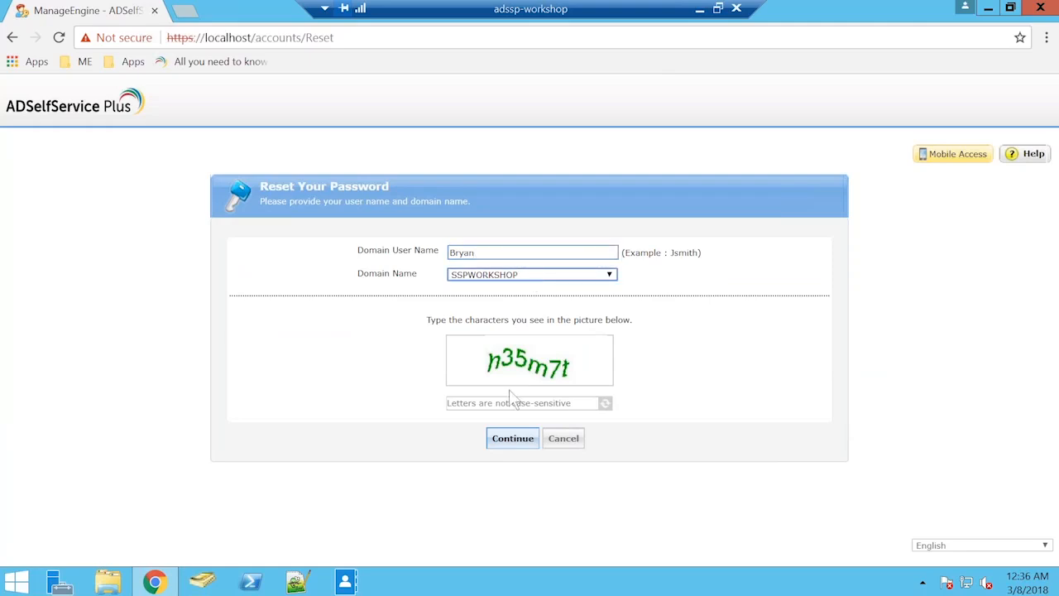
{"action": "left_click", "coordinate": [509, 403]}
{"action": "type", "text": "h3"}
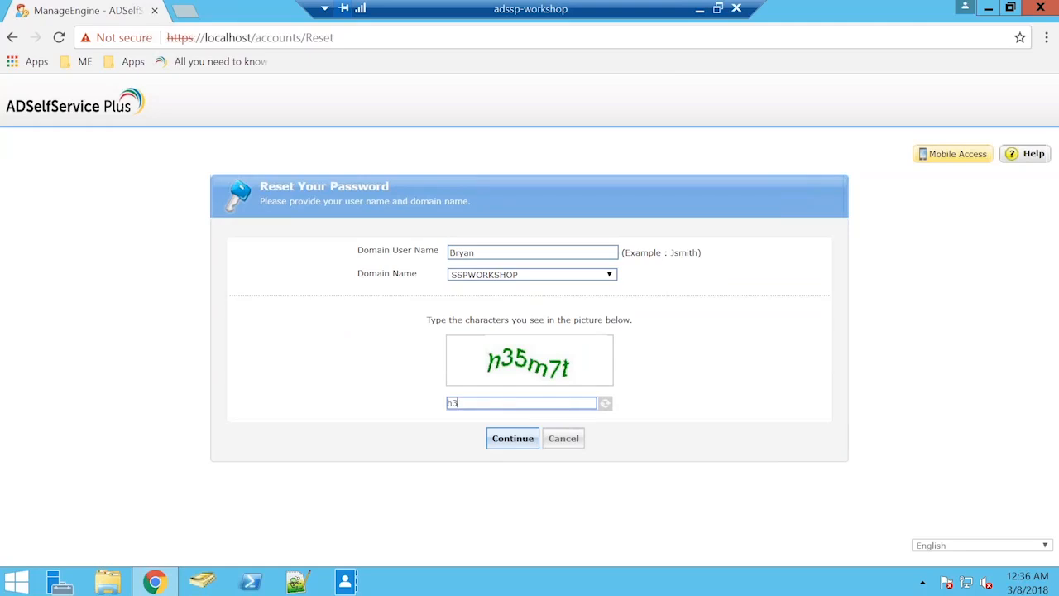
{"action": "type", "text": "5m7t"}
{"action": "key", "text": "Return"}
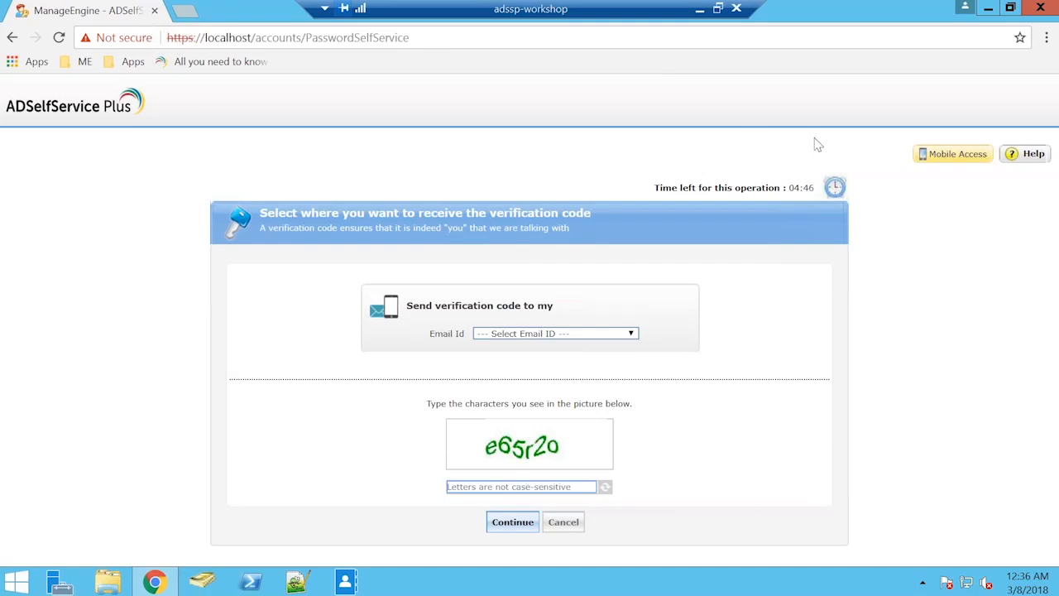
Choose the user's e-mail address for the verification code, load gmail.com in a new browser tab and return to the reset page.
{"action": "left_click", "coordinate": [589, 333]}
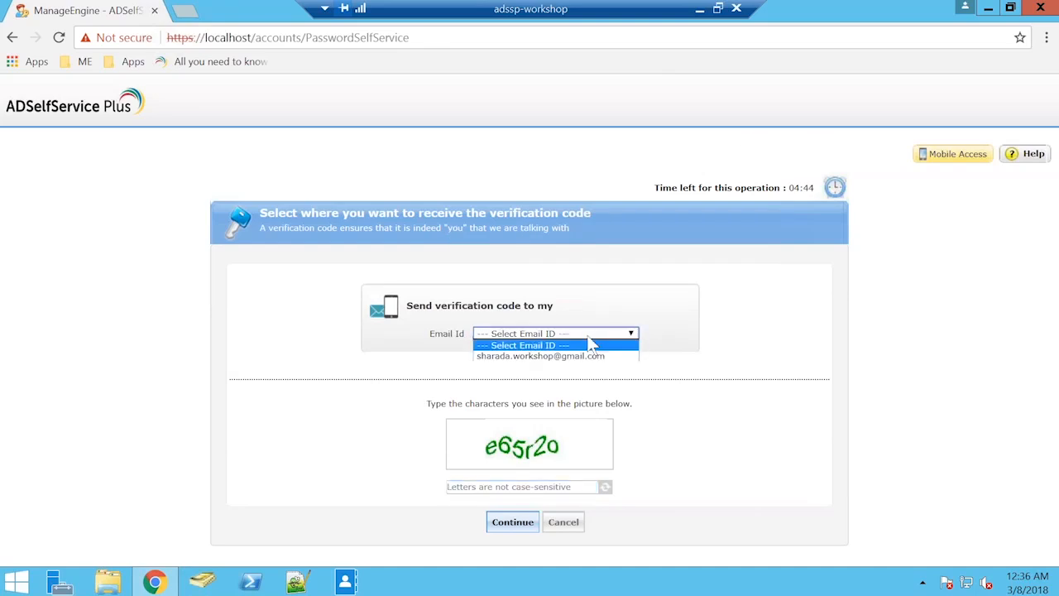
{"action": "left_click", "coordinate": [581, 357]}
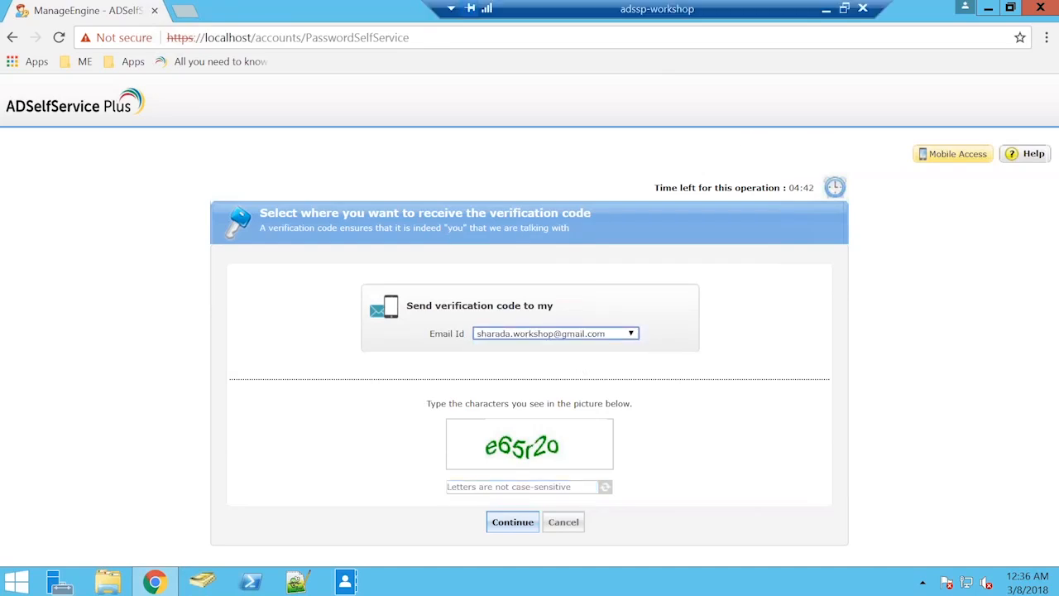
{"action": "key", "text": "ctrl+t"}
{"action": "type", "text": "gmail.com"}
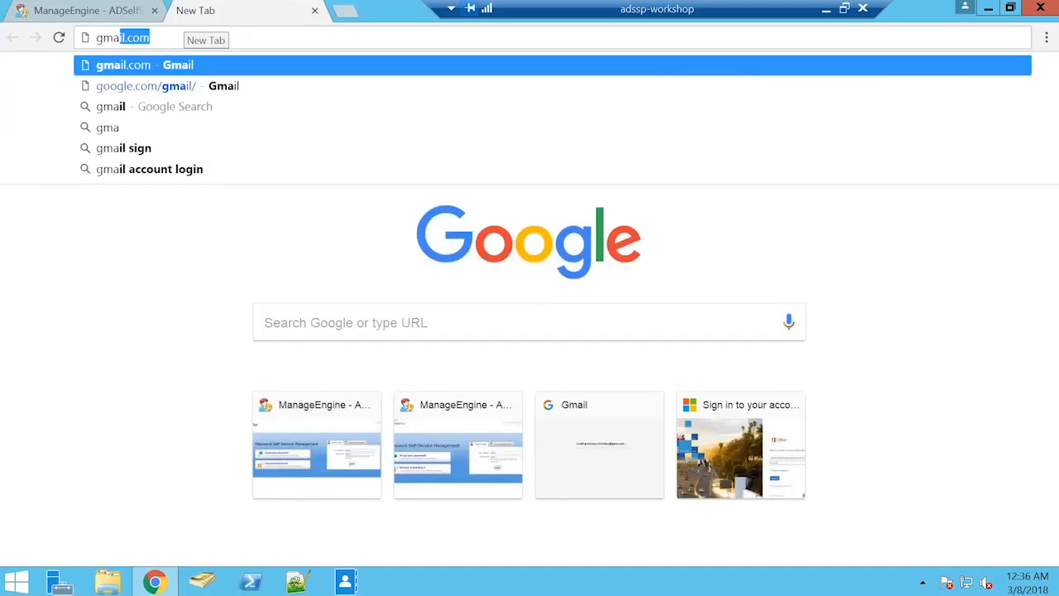
{"action": "key", "text": "Return"}
{"action": "key", "text": "ctrl+shift+Tab"}
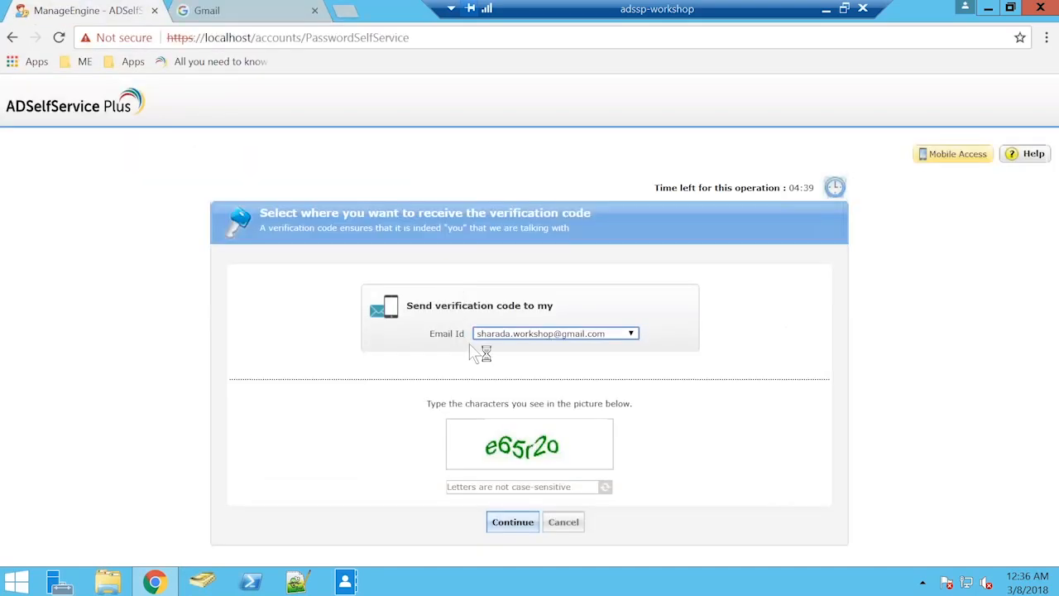
Try to submit the verification code request with the characters read from the picture.
{"action": "key", "text": "Tab"}
{"action": "type", "text": "e65r20"}
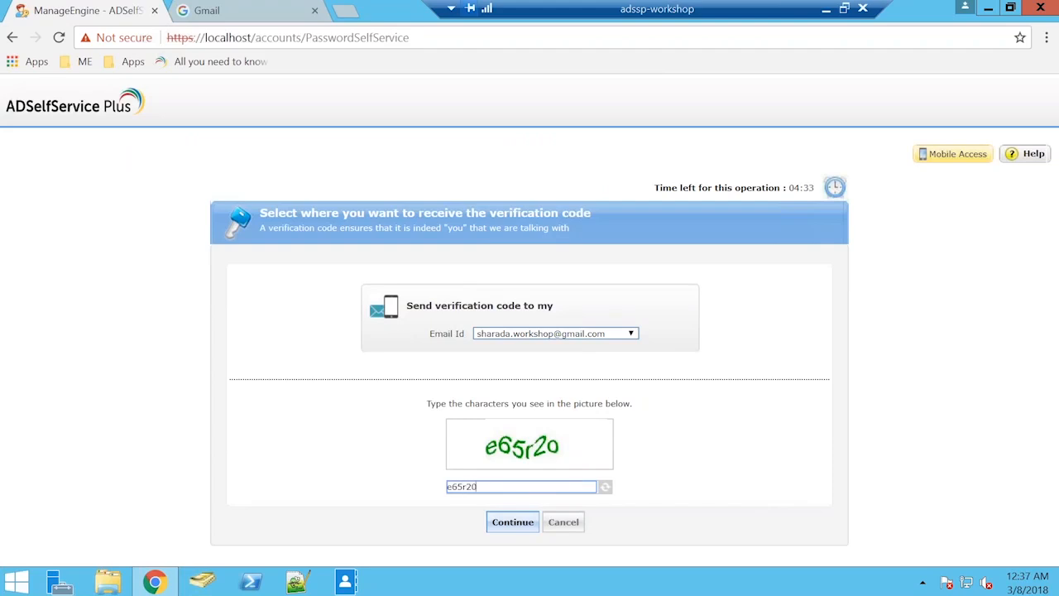
{"action": "key", "text": "Return"}
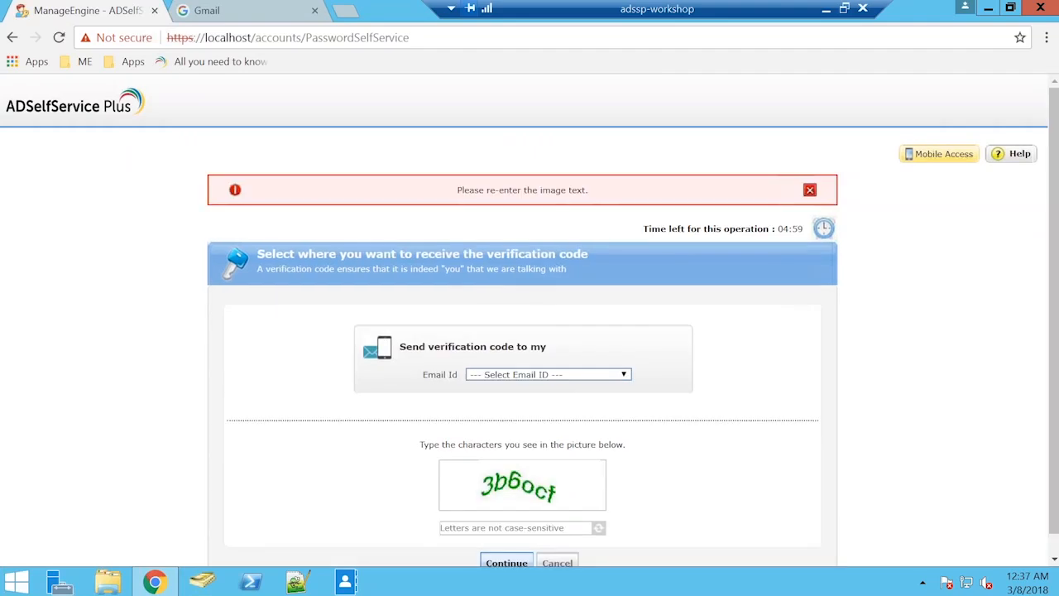
Reselect the user's e-mail address for the verification code, enter the new image text and submit the request.
{"action": "scroll", "coordinate": [549, 379], "scroll_direction": "down", "scroll_amount": 1}
{"action": "left_click", "coordinate": [548, 354]}
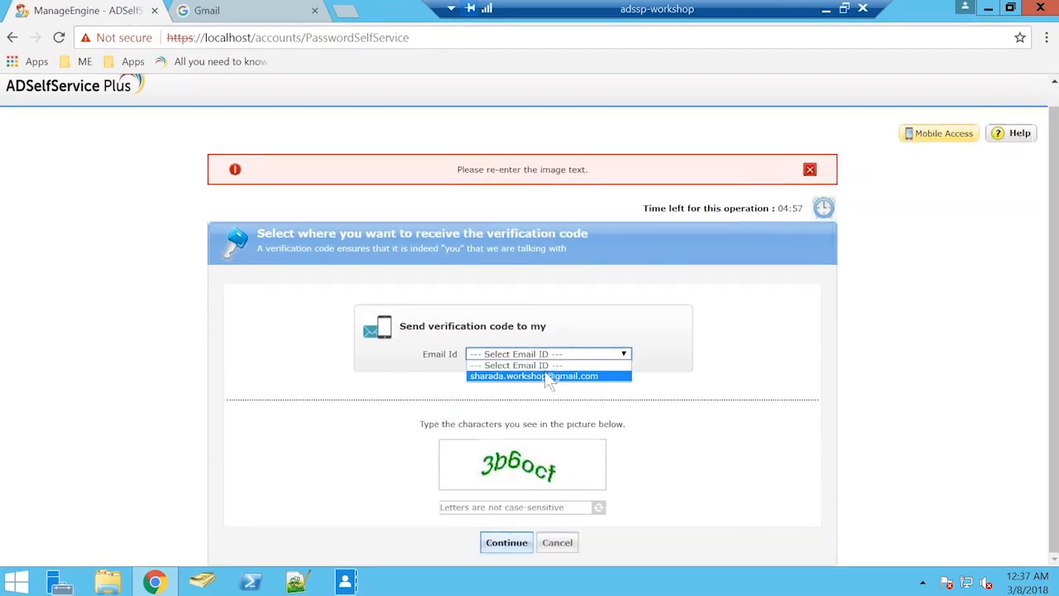
{"action": "left_click", "coordinate": [549, 374]}
{"action": "left_click", "coordinate": [523, 506]}
{"action": "type", "text": "3b6"}
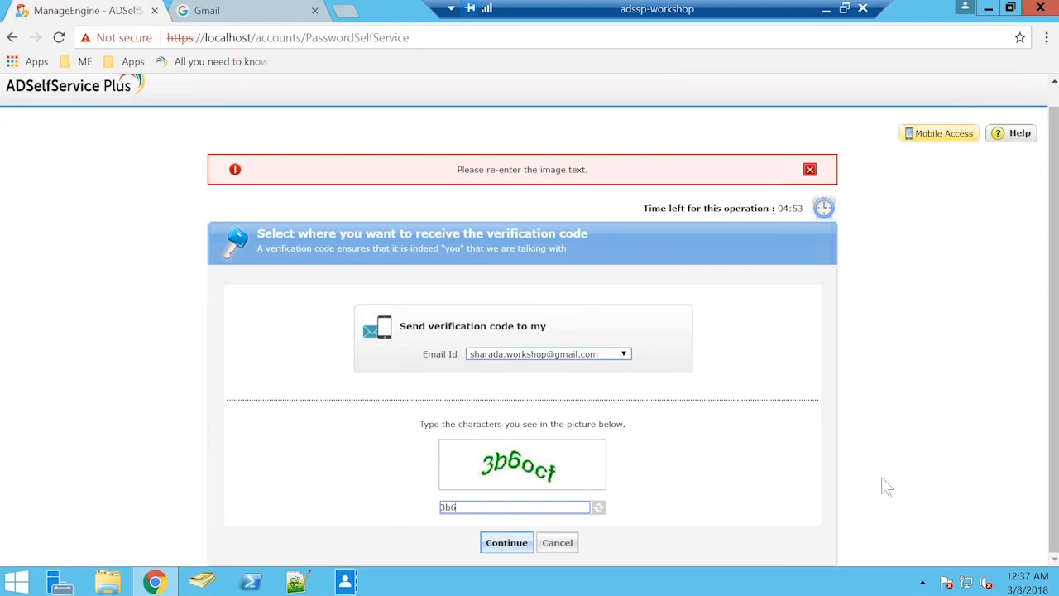
{"action": "type", "text": "oct"}
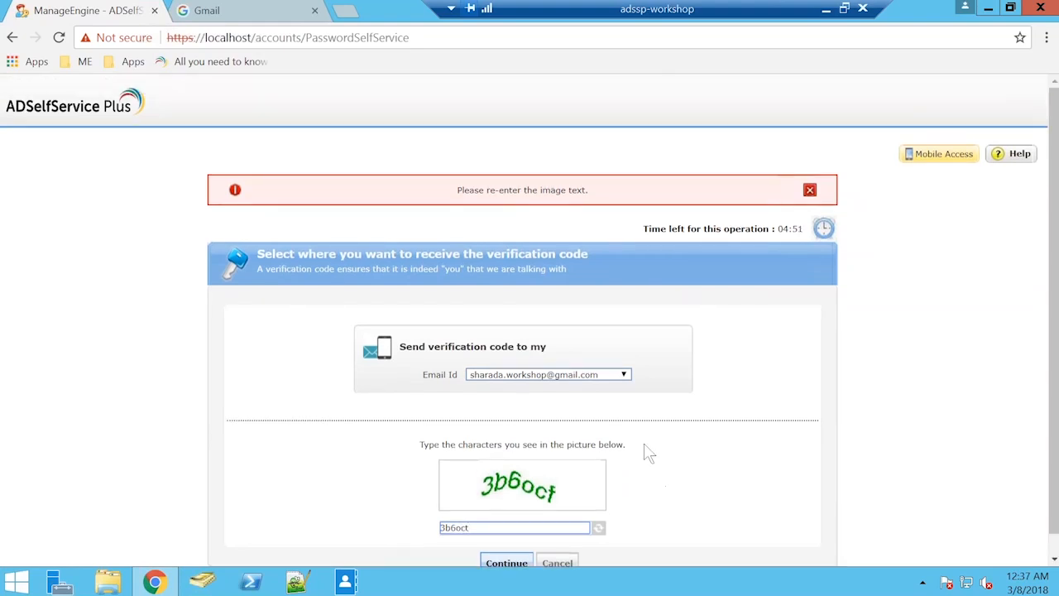
{"action": "key", "text": "BackSpace"}
{"action": "type", "text": "f"}
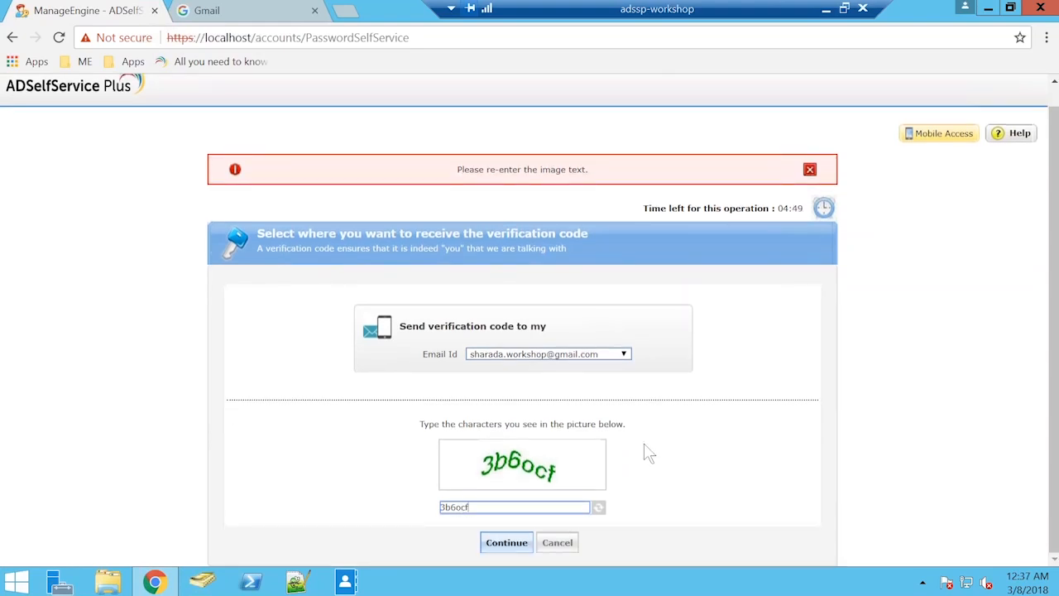
{"action": "left_click", "coordinate": [512, 549]}
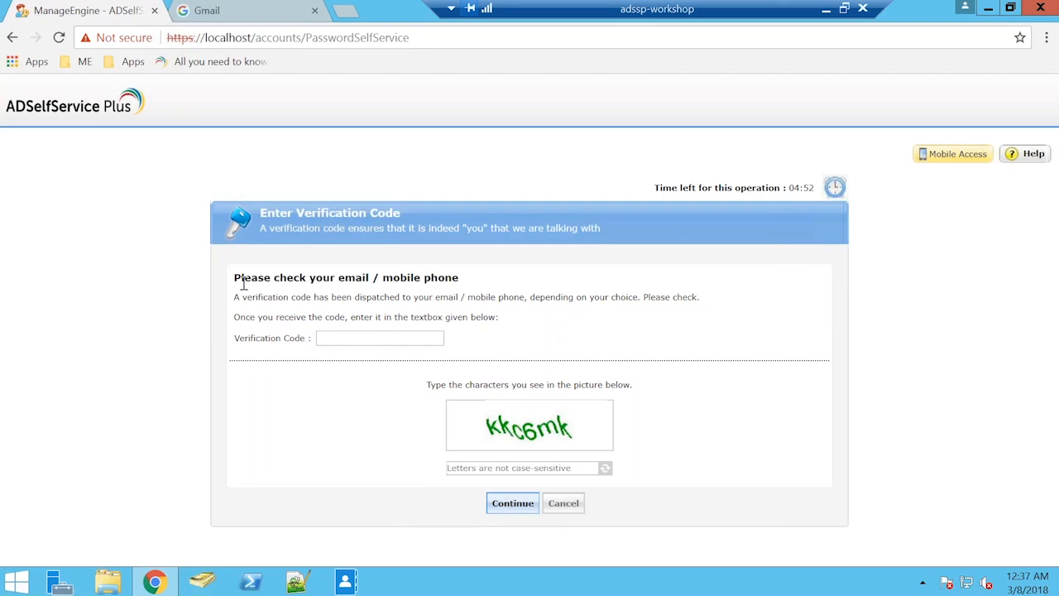
Switch to Gmail and sign in to the mailbox receiving the verification code with its account password.
{"action": "left_click", "coordinate": [246, 10]}
{"action": "left_click", "coordinate": [556, 258]}
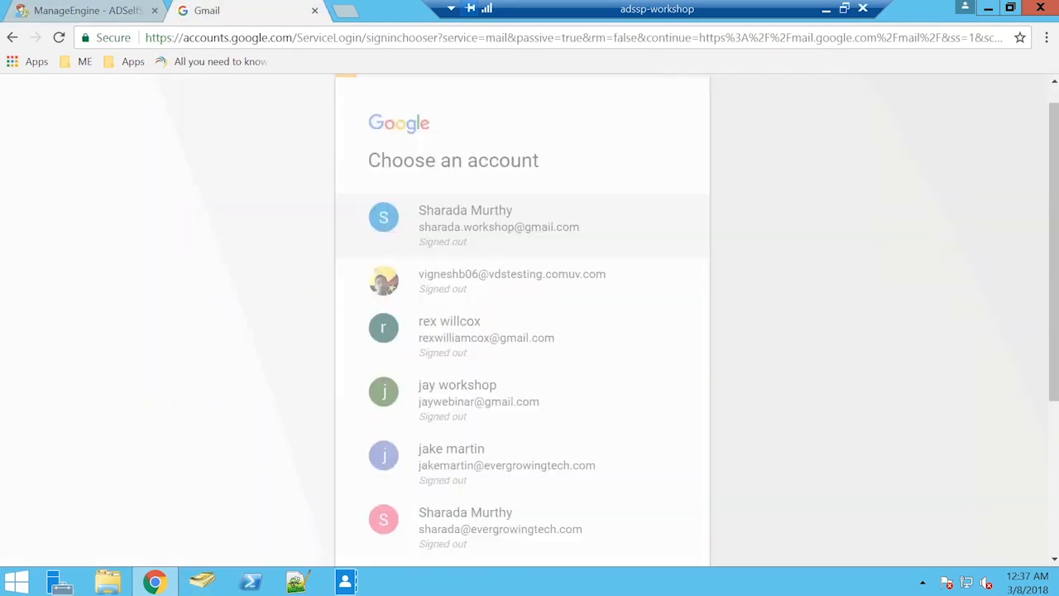
{"action": "type", "text": "******"}
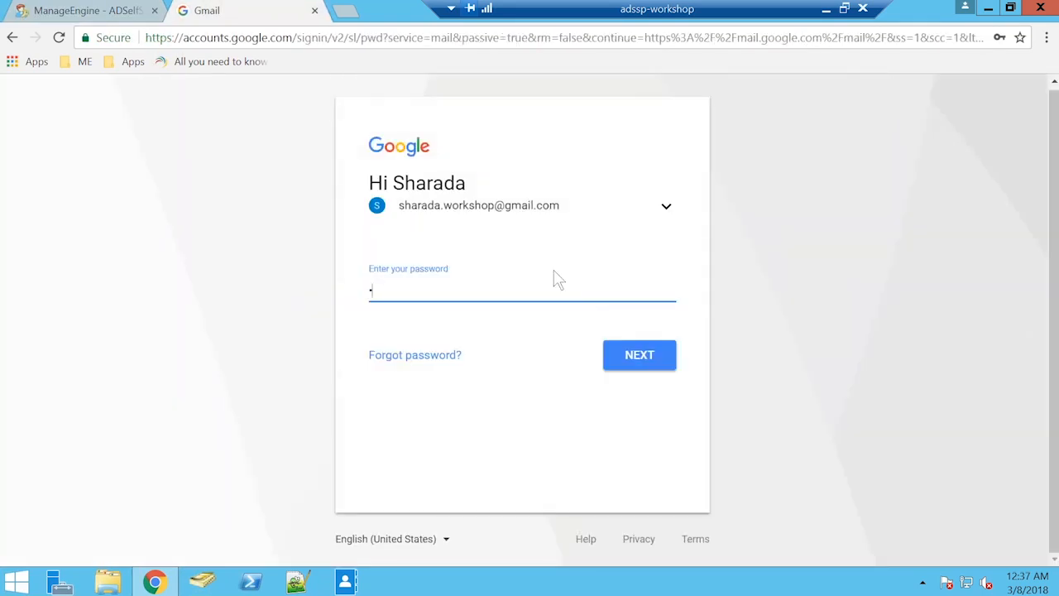
{"action": "type", "text": "*****"}
{"action": "key", "text": "Return"}
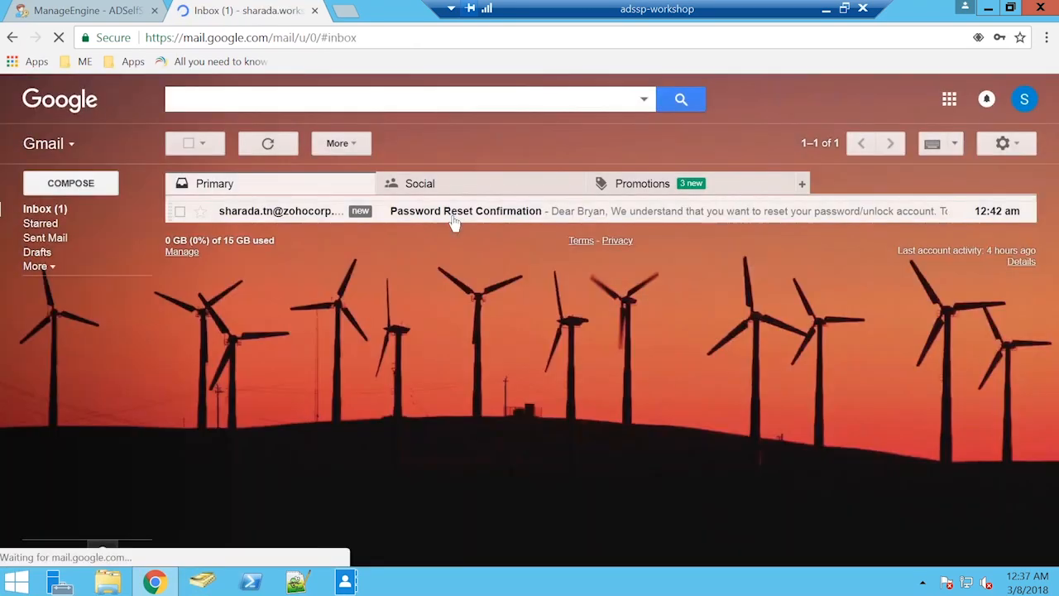
Open the Password Reset Confirmation e-mail and copy the verification code from its text.
{"action": "left_click", "coordinate": [453, 216]}
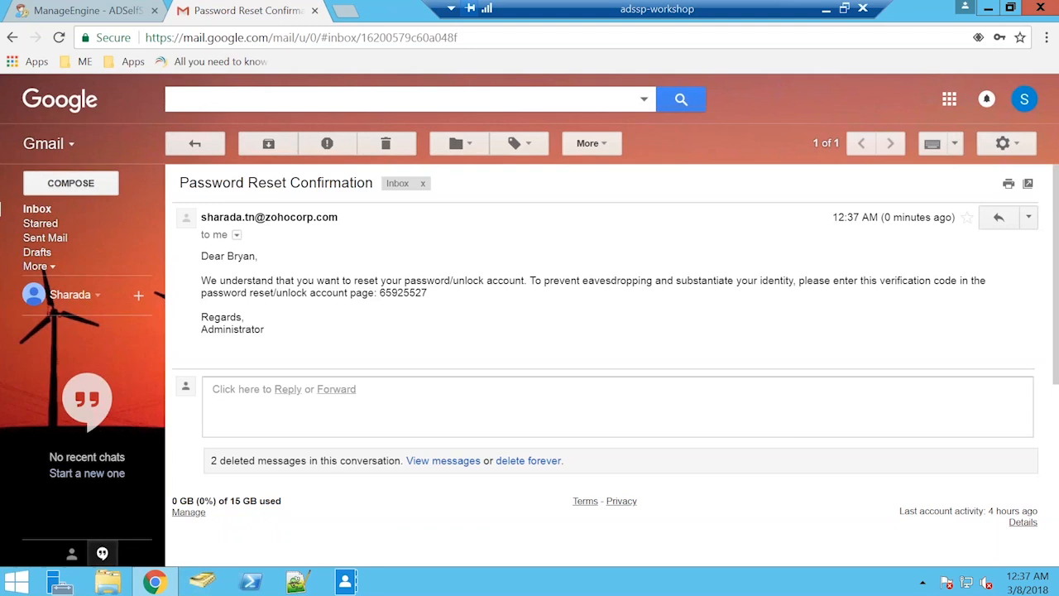
{"action": "double_click", "coordinate": [411, 293]}
{"action": "right_click", "coordinate": [410, 293]}
{"action": "left_click", "coordinate": [434, 303]}
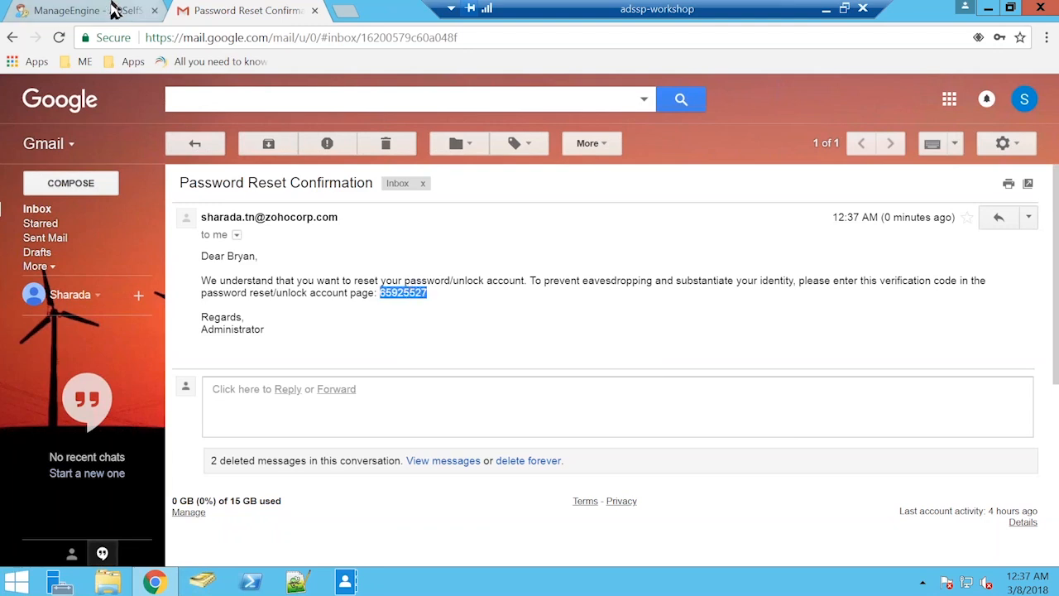
Switch back to ADSelfService Plus, paste the e-mailed verification code, enter the characters from the picture and continue to the password reset.
{"action": "left_click", "coordinate": [113, 10]}
{"action": "left_click", "coordinate": [380, 339]}
{"action": "right_click", "coordinate": [420, 337]}
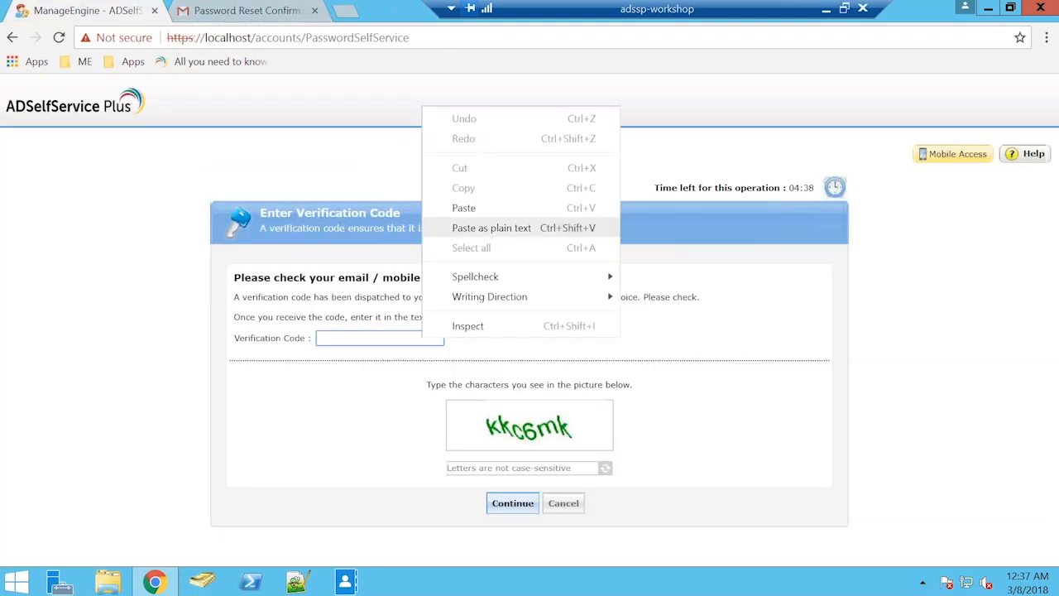
{"action": "left_click", "coordinate": [454, 140]}
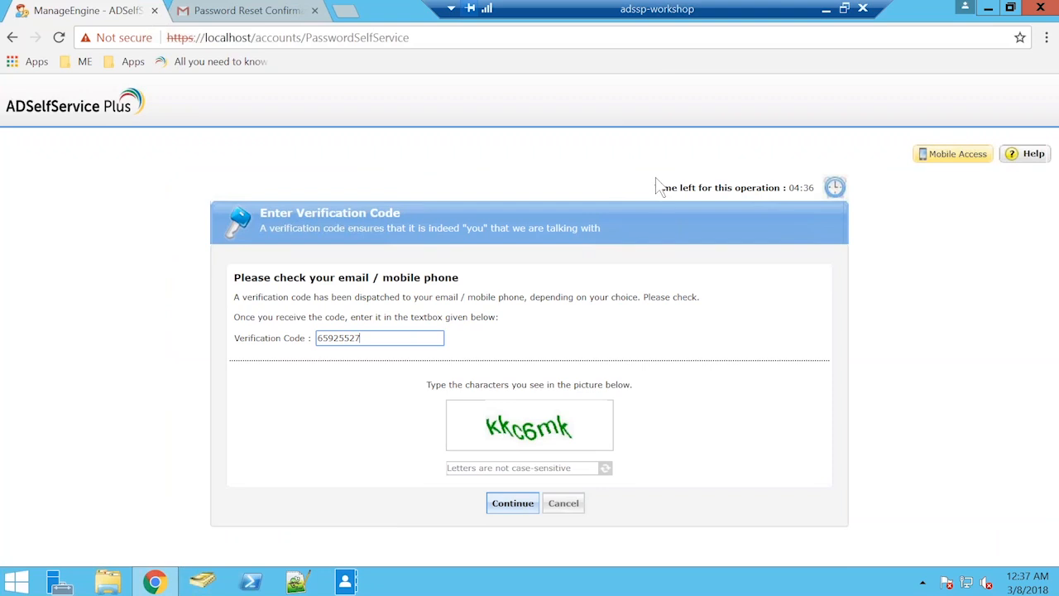
{"action": "left_click", "coordinate": [523, 469]}
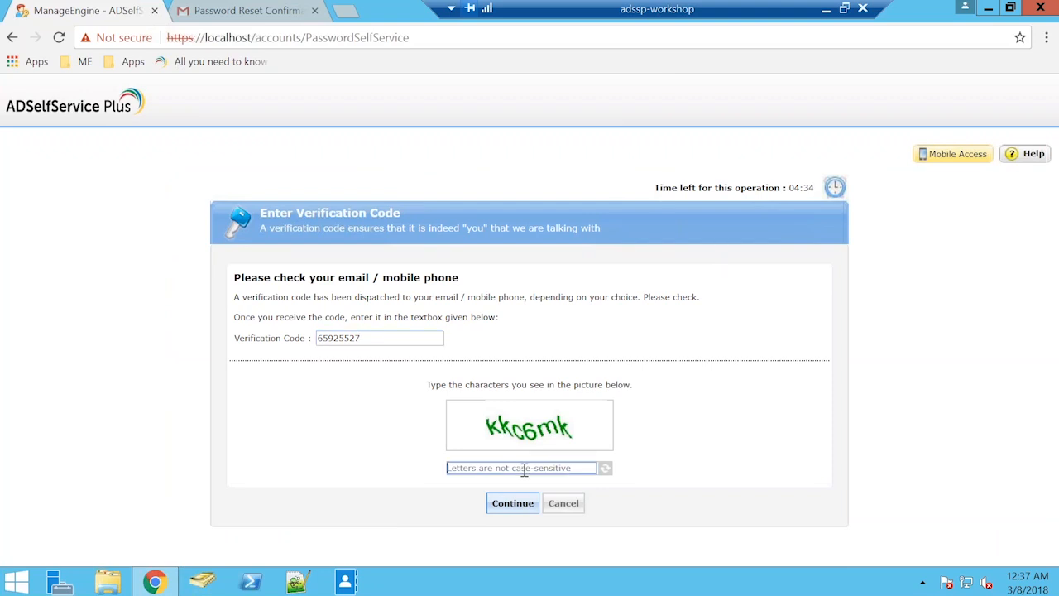
{"action": "type", "text": "kkc6mk"}
{"action": "left_click", "coordinate": [519, 502]}
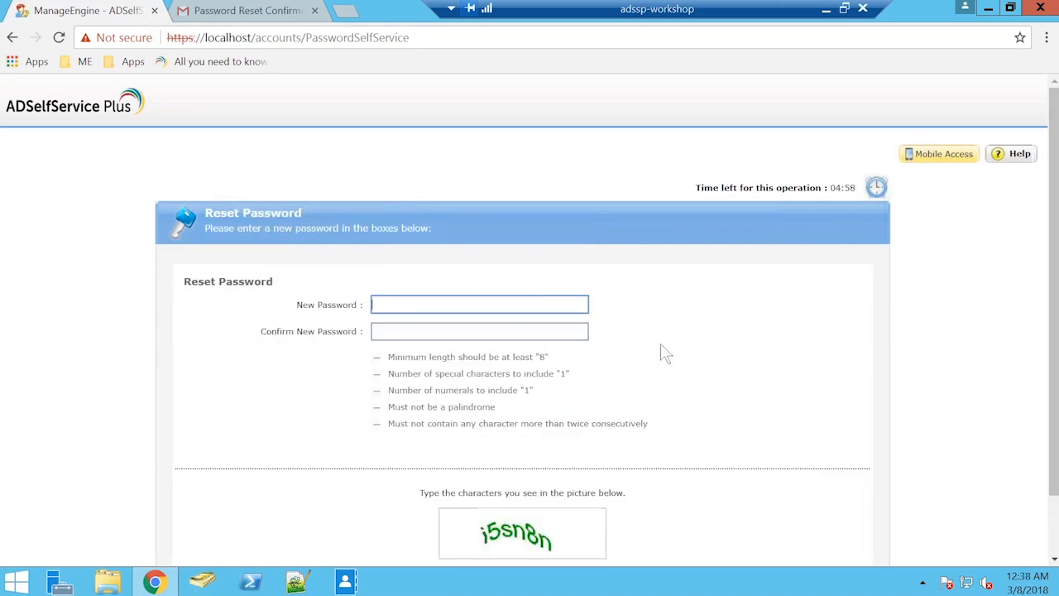
Enter a new password meeting the listed policy requirements and repeat it in the confirmation field.
{"action": "scroll", "coordinate": [666, 354], "scroll_direction": "down", "scroll_amount": 1}
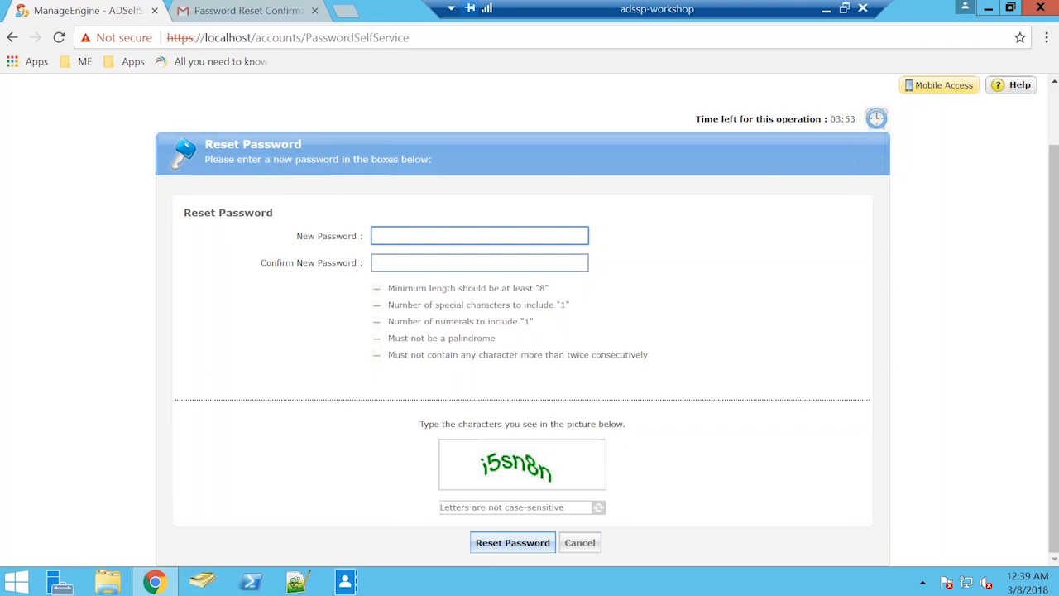
{"action": "type", "text": "•••••"}
{"action": "key", "text": "ctrl+a"}
{"action": "key", "text": "BackSpace"}
{"action": "type", "text": "•••••••••"}
{"action": "key", "text": "Tab"}
{"action": "type", "text": "•••••"}
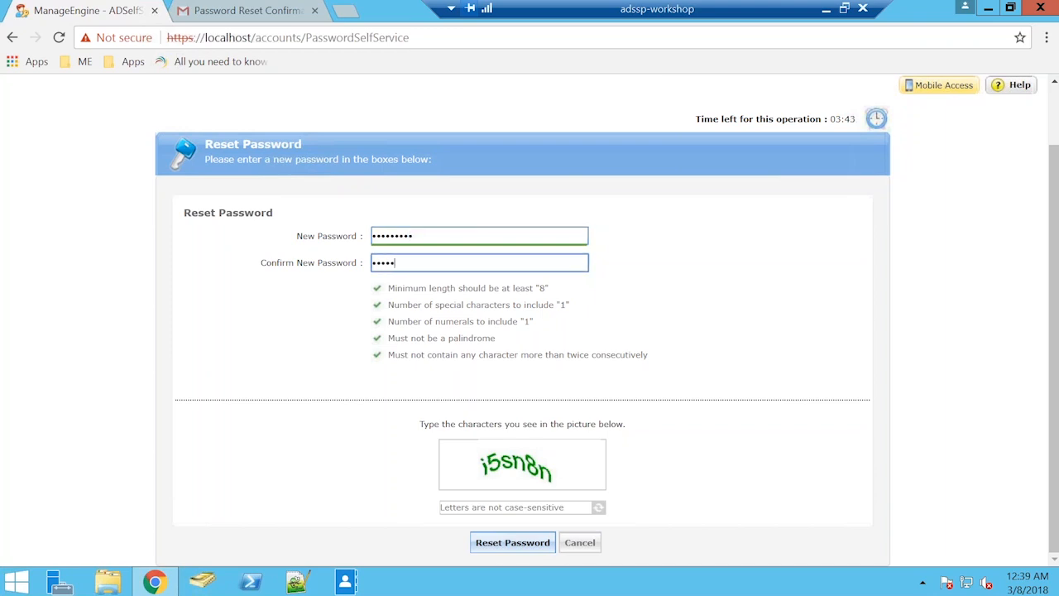
{"action": "type", "text": "••••"}
Enter the characters from the picture, submit the password reset and return to the home page.
{"action": "left_click", "coordinate": [555, 512]}
{"action": "type", "text": "i5"}
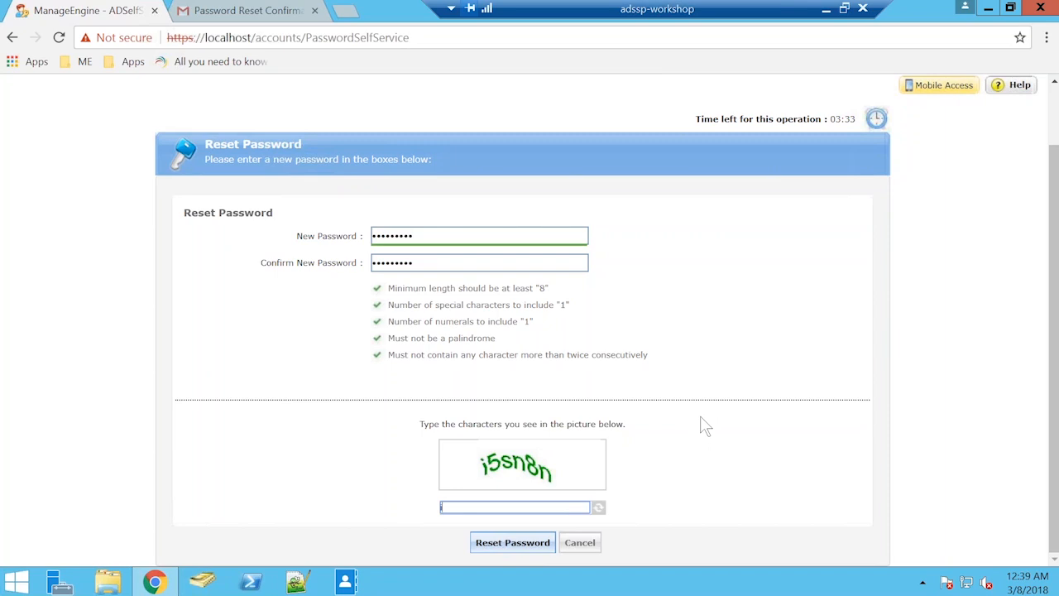
{"action": "type", "text": "sn8n"}
{"action": "left_click", "coordinate": [511, 544]}
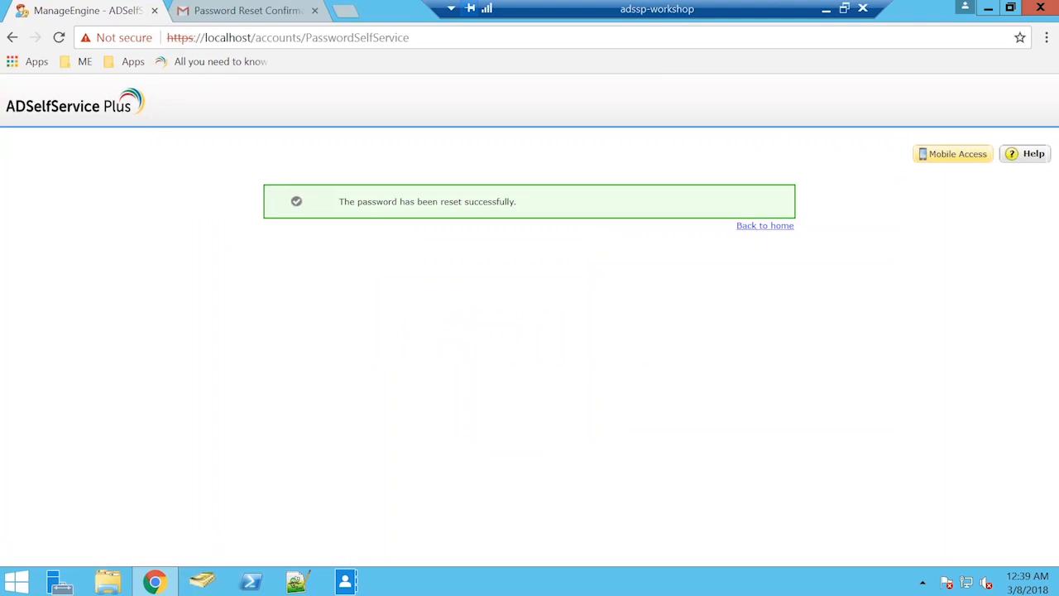
{"action": "left_click", "coordinate": [754, 228]}
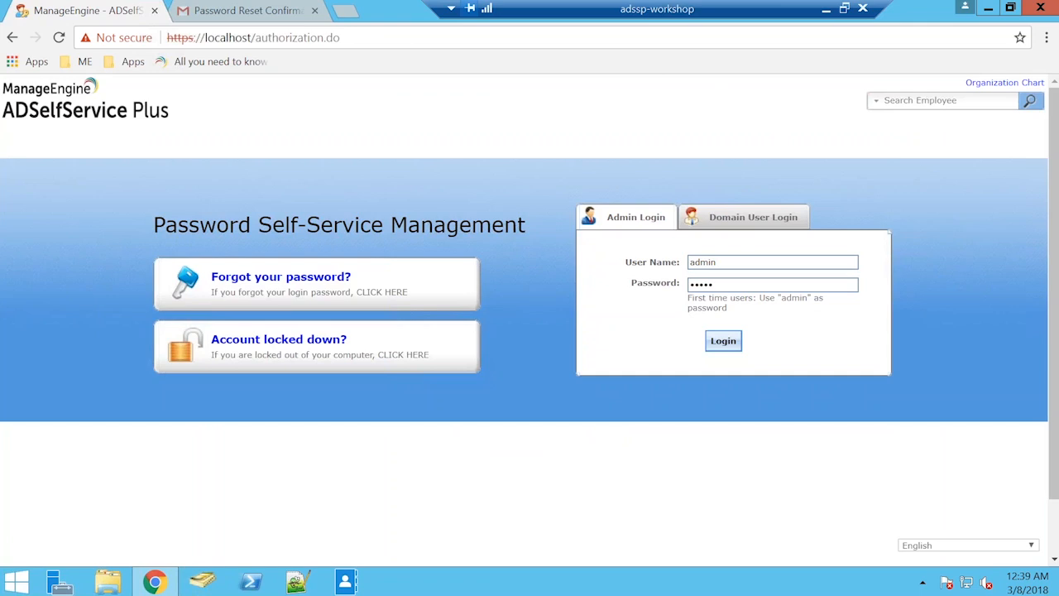
Log in as the domain user on SSPWORKSHOP with the user name and the newly reset password.
{"action": "left_click", "coordinate": [753, 217]}
{"action": "type", "text": "bryan"}
{"action": "key", "text": "Tab"}
{"action": "type", "text": "•••••"}
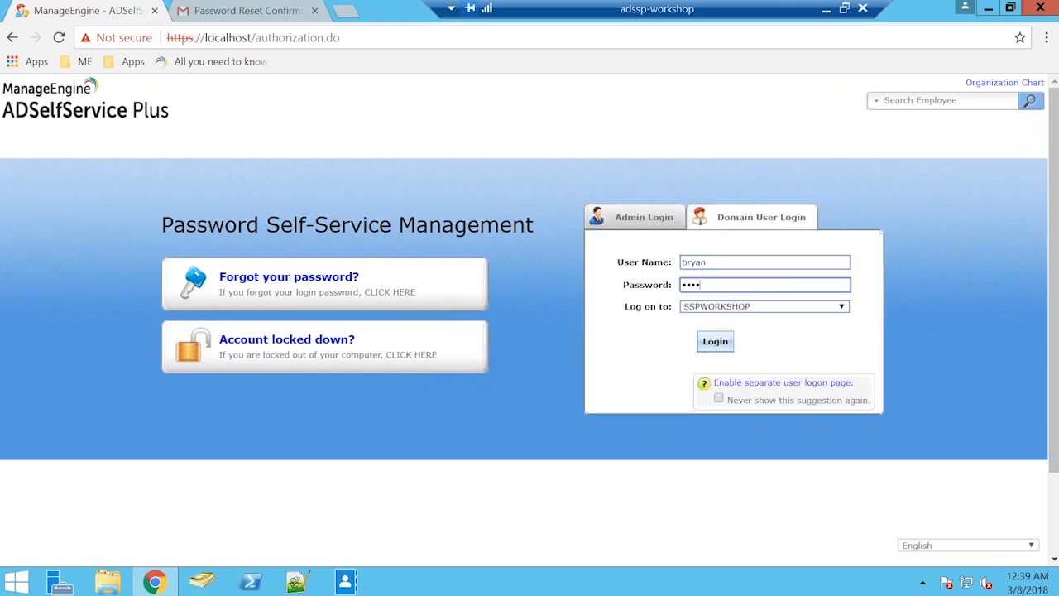
{"action": "type", "text": "••••"}
{"action": "key", "text": "Return"}
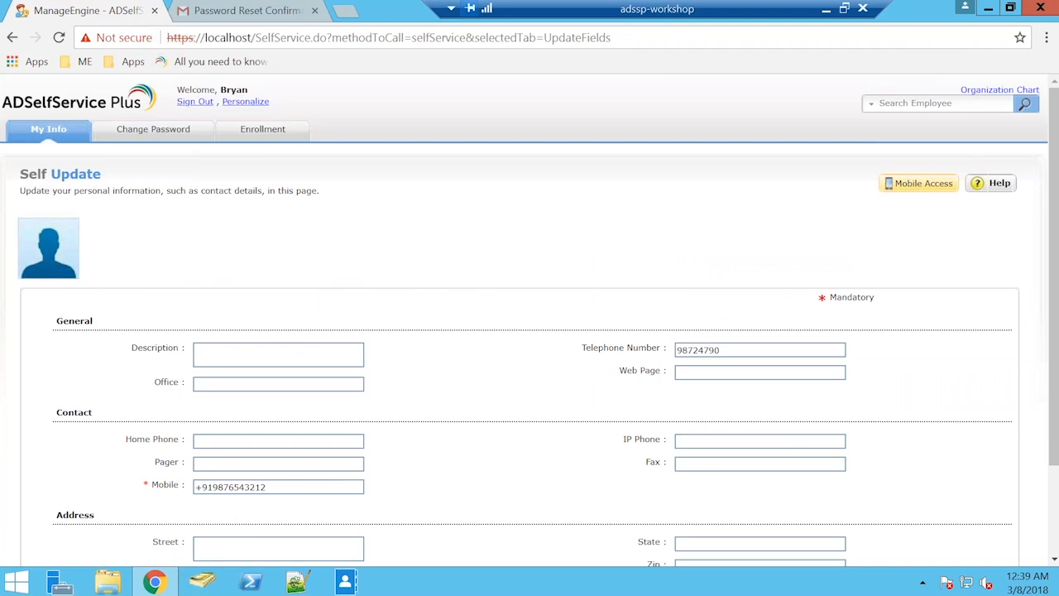
Replace the telephone number in the General section of the Self Update form and save the update.
{"action": "scroll", "coordinate": [734, 267], "scroll_direction": "down", "scroll_amount": 1}
{"action": "left_click_drag", "start_coordinate": [728, 267], "coordinate": [600, 269]}
{"action": "key", "text": "BackSpace"}
{"action": "type", "text": "123456789"}
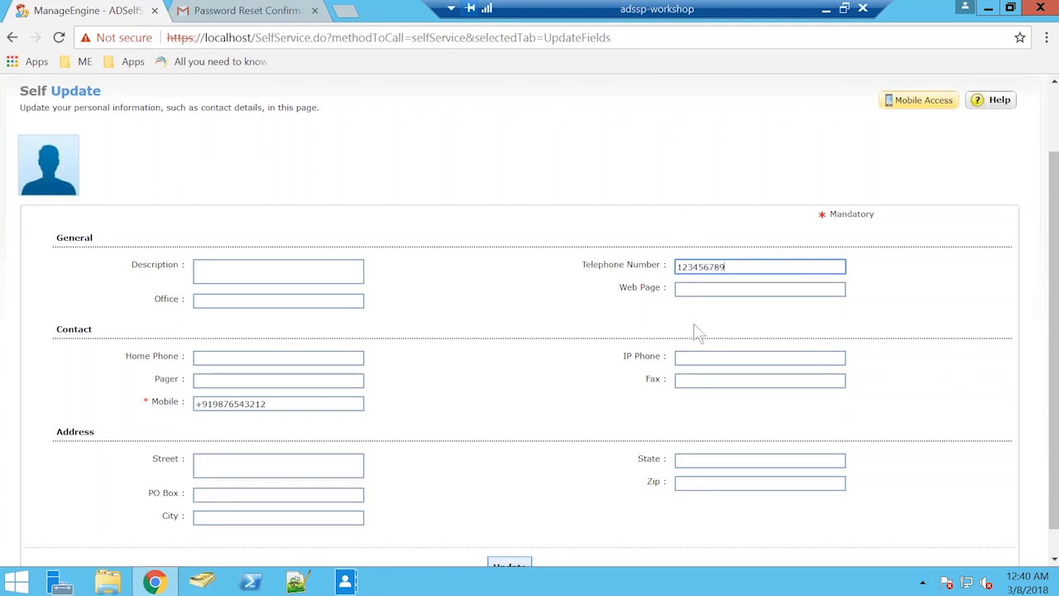
{"action": "scroll", "coordinate": [579, 413], "scroll_direction": "down", "scroll_amount": 1}
{"action": "left_click", "coordinate": [509, 567]}
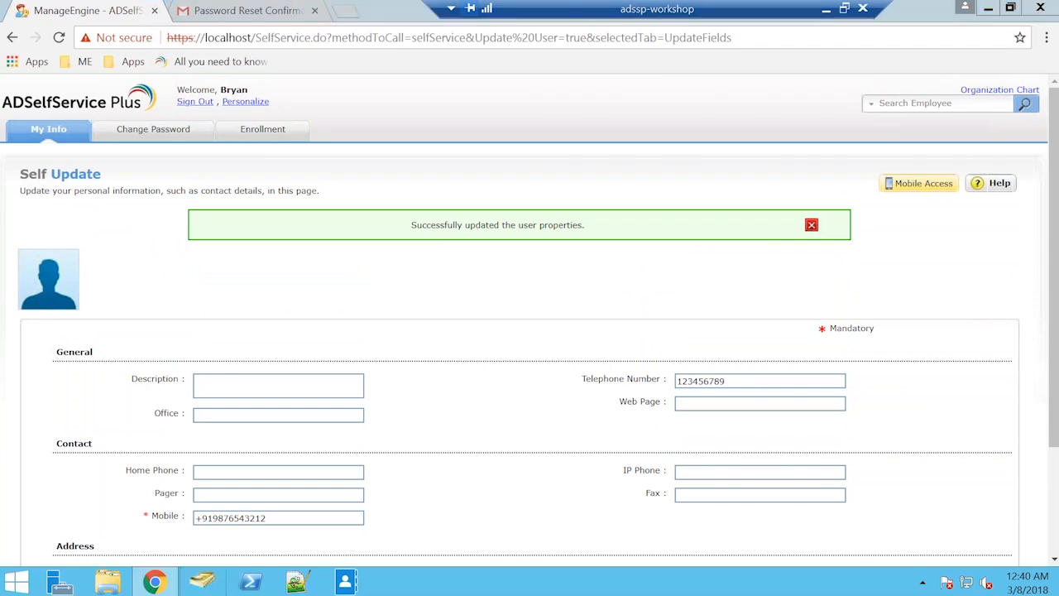
Switch to Active Directory Users and Computers and check the telephone number in the same user's properties in the Finance unit.
{"action": "key", "text": "alt+Tab"}
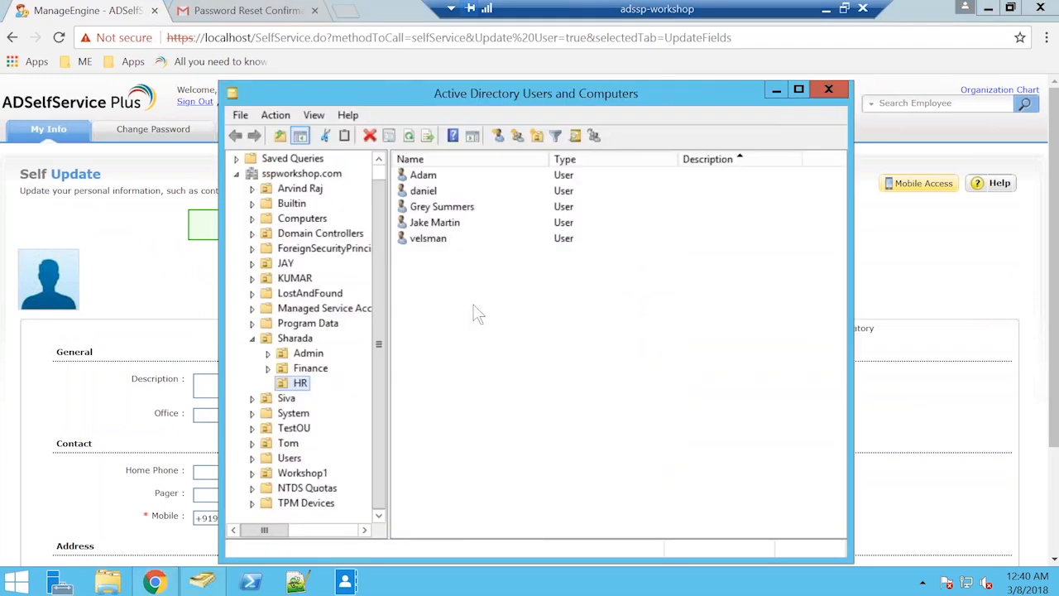
{"action": "double_click", "coordinate": [432, 192]}
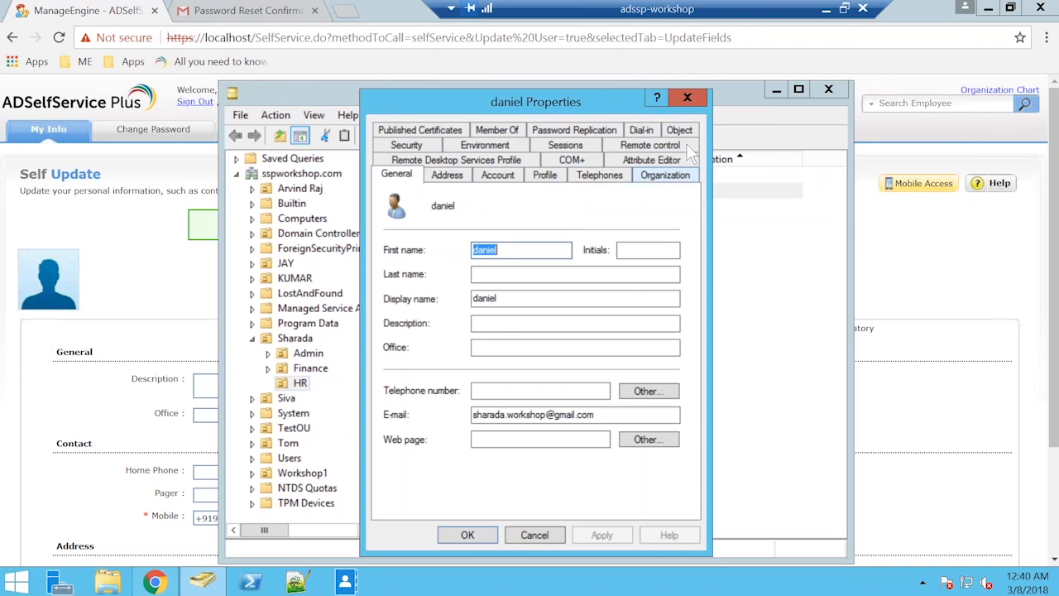
{"action": "key", "text": "Escape"}
{"action": "mouse_move", "coordinate": [579, 94]}
{"action": "left_mouse_down"}
{"action": "mouse_move", "coordinate": [598, 259]}
{"action": "mouse_move", "coordinate": [574, 103]}
{"action": "left_mouse_up"}
{"action": "left_click", "coordinate": [306, 377]}
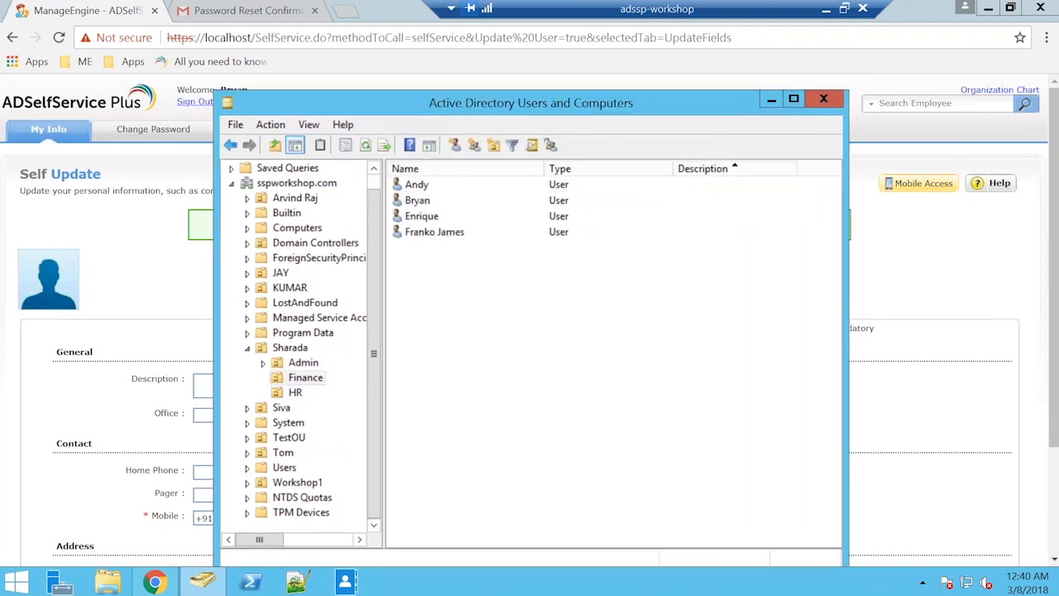
{"action": "left_click", "coordinate": [430, 201]}
{"action": "double_click", "coordinate": [437, 201]}
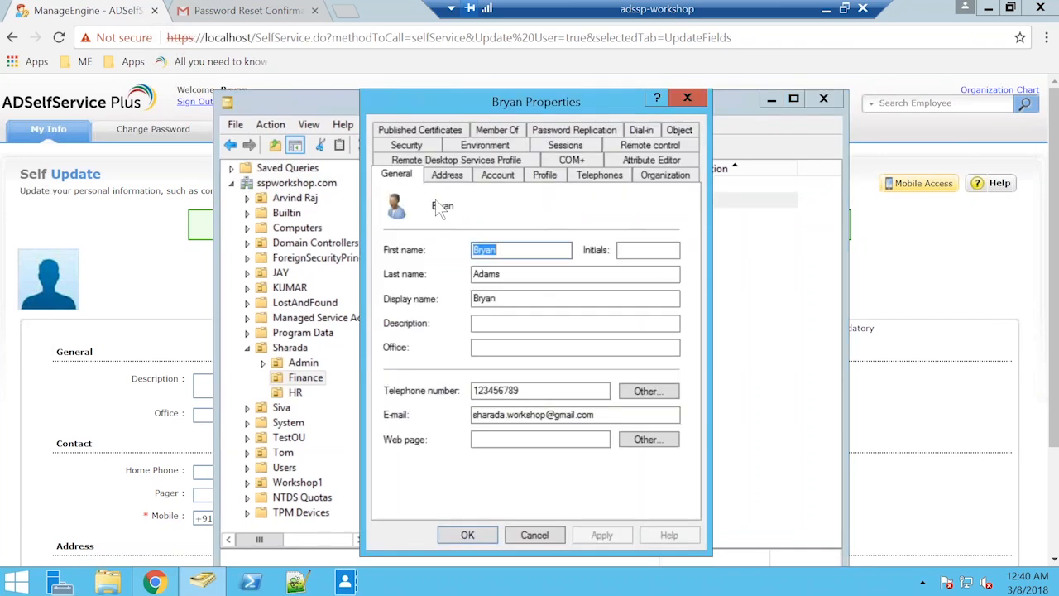
{"action": "left_click", "coordinate": [528, 212]}
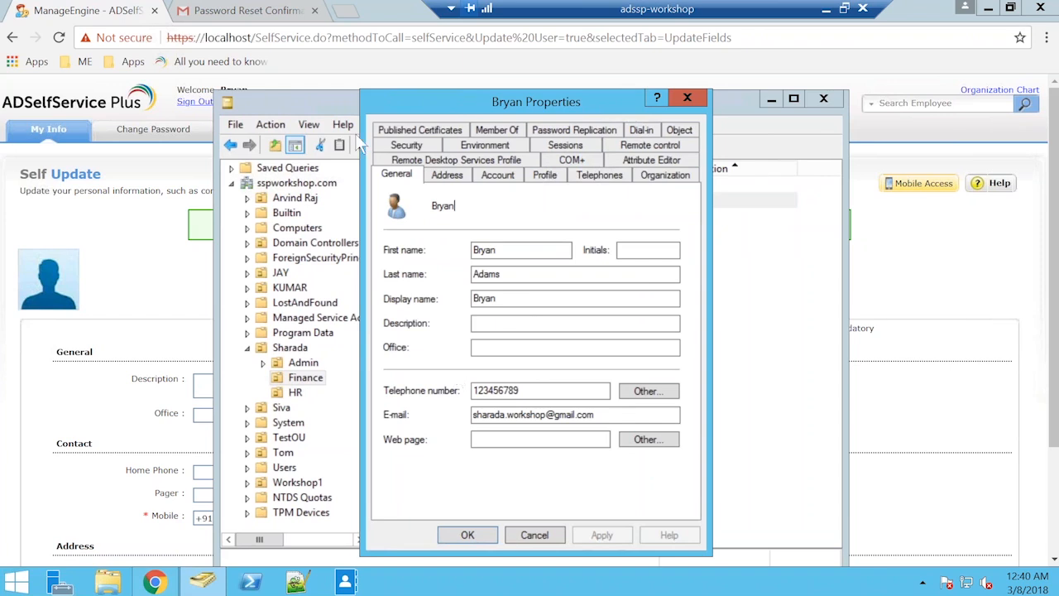
Reopen the user's directory properties beside the Self Update page, compare the telephone number, close them and return to the browser.
{"action": "left_click_drag", "start_coordinate": [412, 94], "coordinate": [293, 77]}
{"action": "left_click_drag", "start_coordinate": [677, 99], "coordinate": [456, 73]}
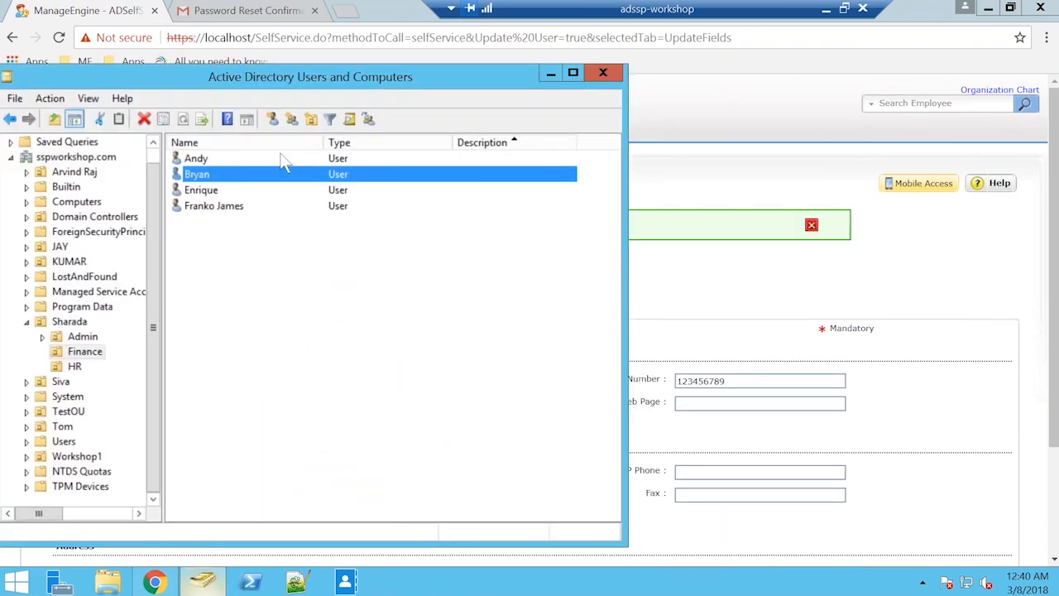
{"action": "double_click", "coordinate": [258, 182]}
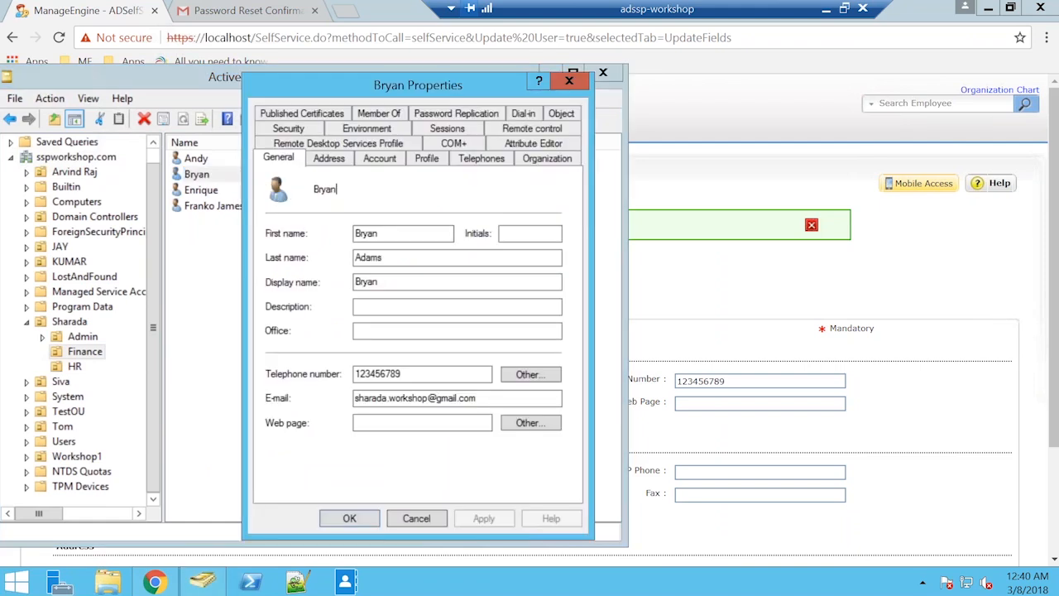
{"action": "left_click", "coordinate": [569, 81]}
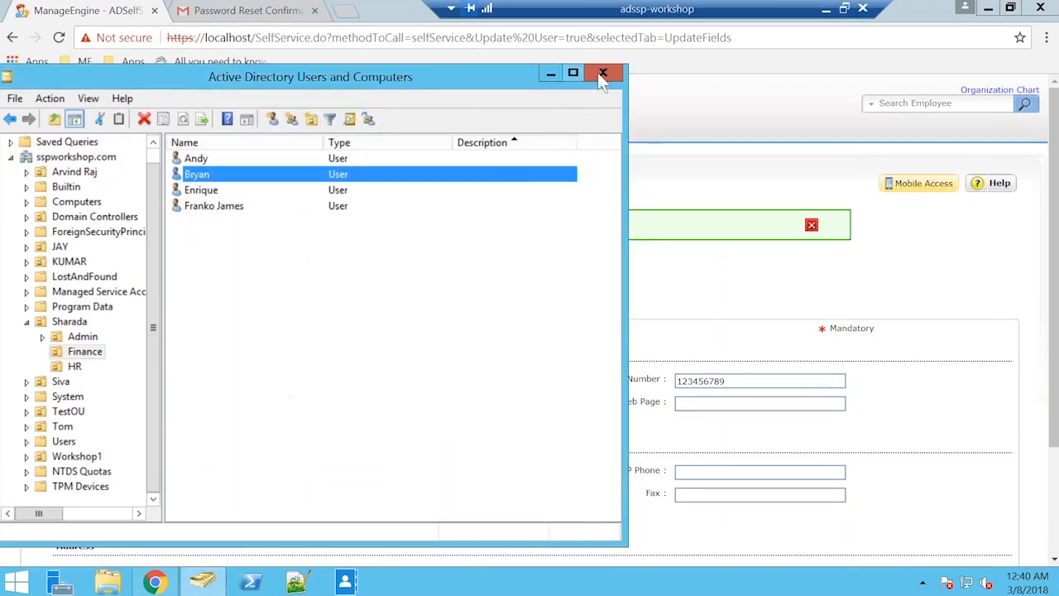
{"action": "left_click", "coordinate": [155, 581]}
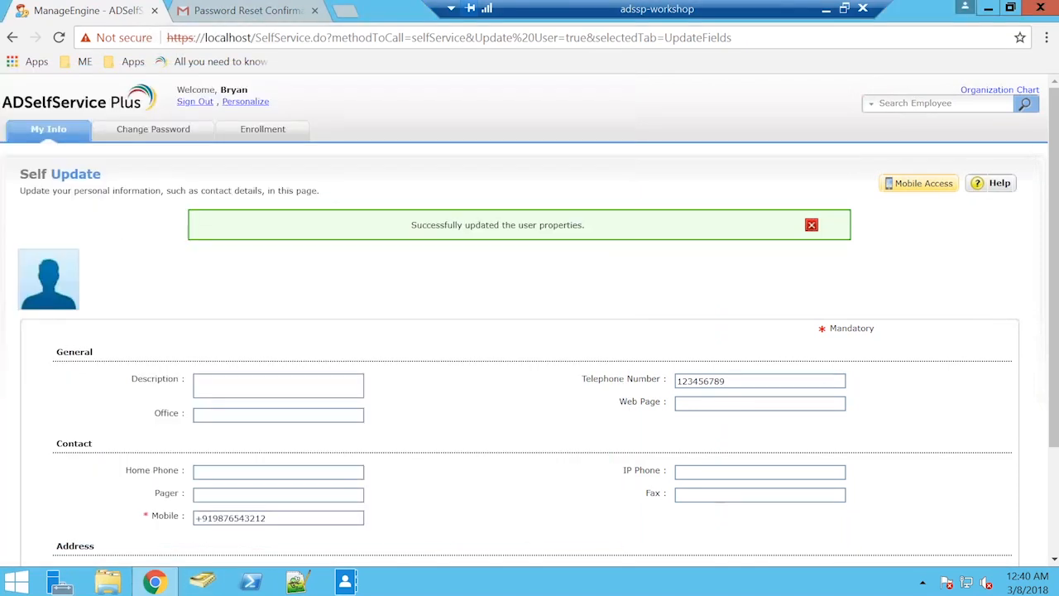
{"action": "scroll", "coordinate": [485, 227], "scroll_direction": "down", "scroll_amount": 1}
{"action": "scroll", "coordinate": [489, 224], "scroll_direction": "down", "scroll_amount": 1}
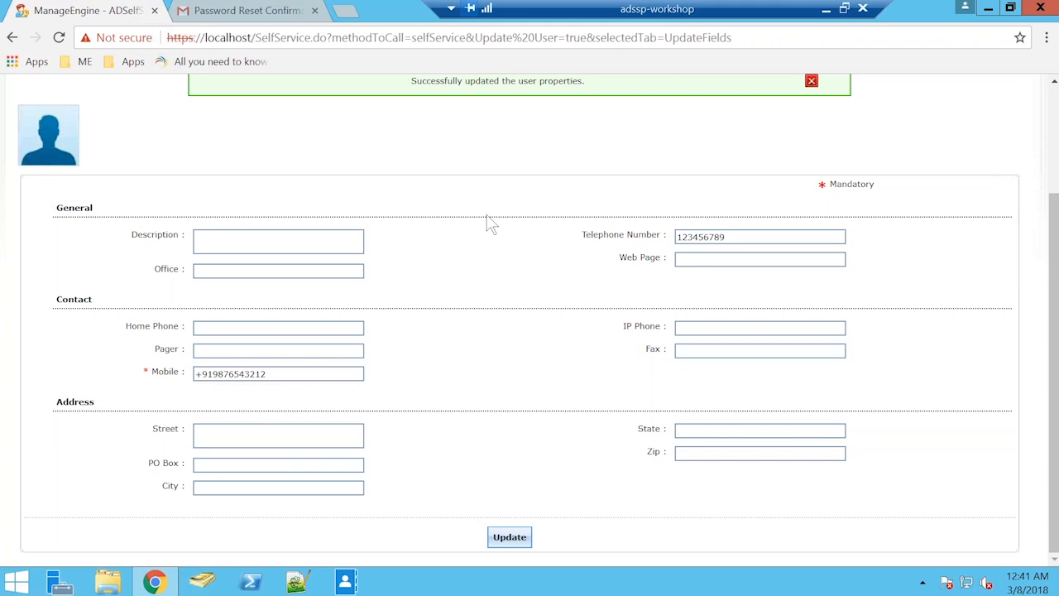
{"action": "scroll", "coordinate": [491, 223], "scroll_direction": "up", "scroll_amount": 2}
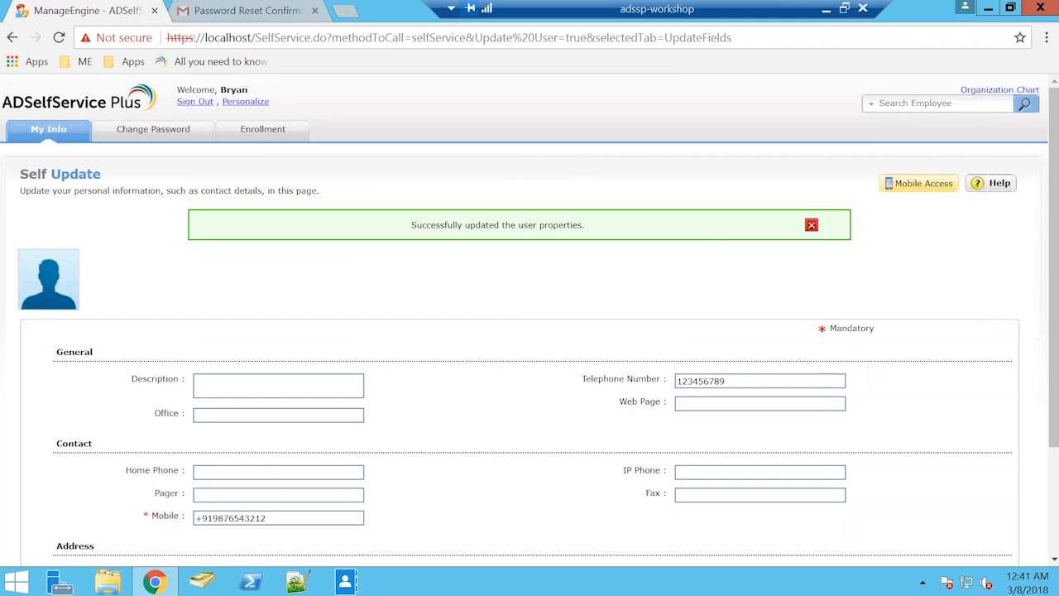
{"action": "left_click", "coordinate": [826, 15]}
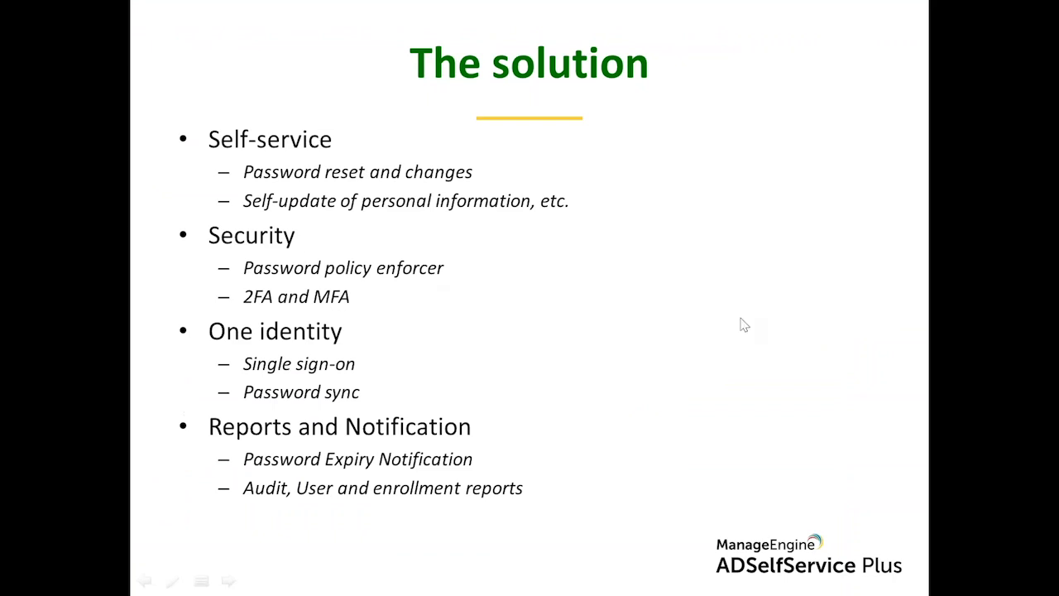
{"action": "key", "text": "alt+Tab"}
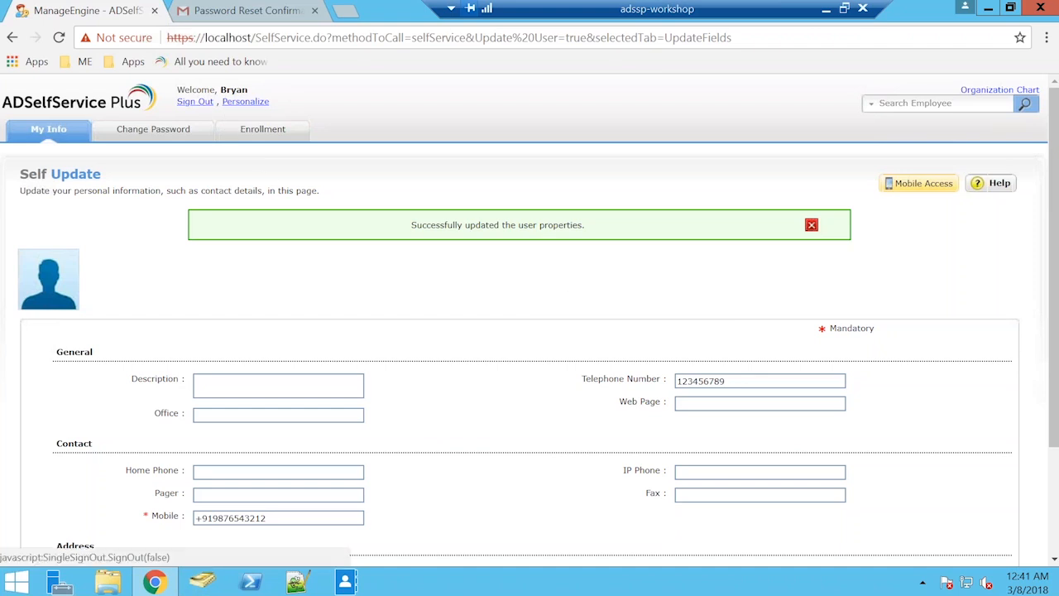
Sign out of the user's account, log in as admin and open the self-service policy configuration.
{"action": "left_click", "coordinate": [196, 101]}
{"action": "left_click", "coordinate": [723, 343]}
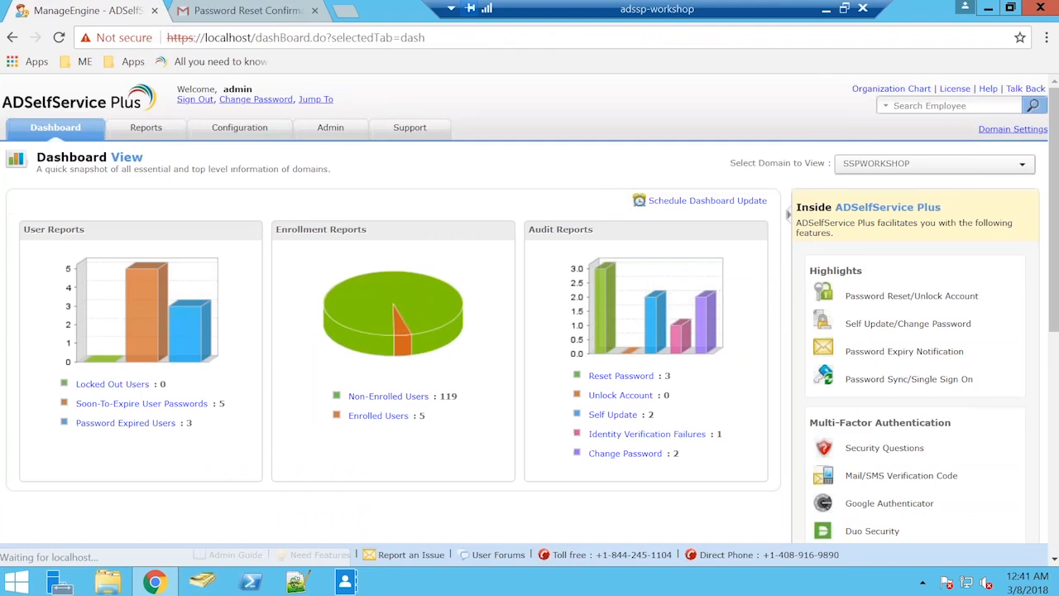
{"action": "left_click", "coordinate": [247, 132]}
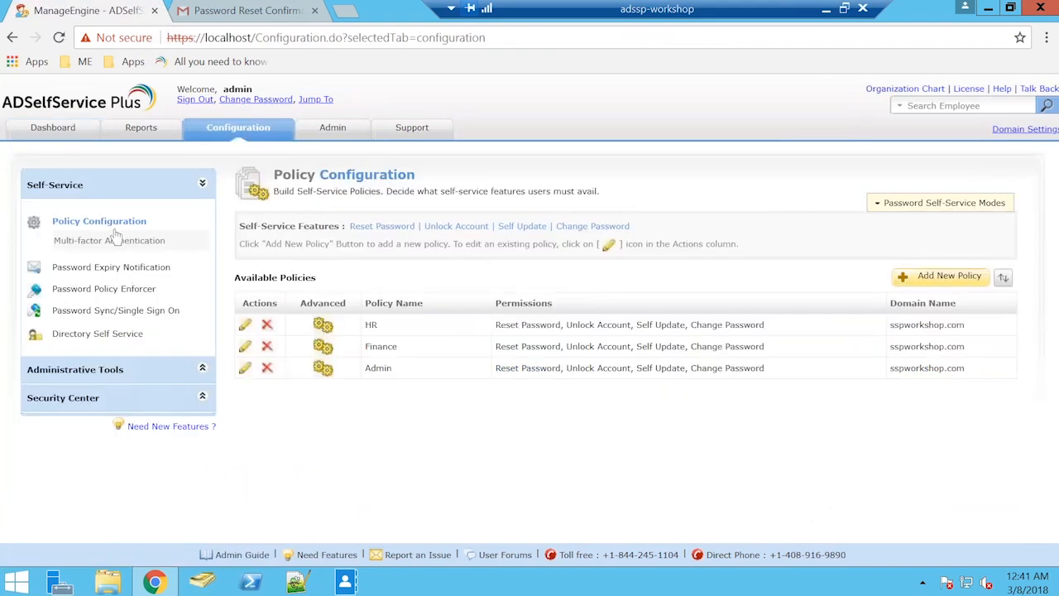
Open the Password Policy Enforcer and examine the custom password rules of the Finance policy.
{"action": "left_click", "coordinate": [116, 298]}
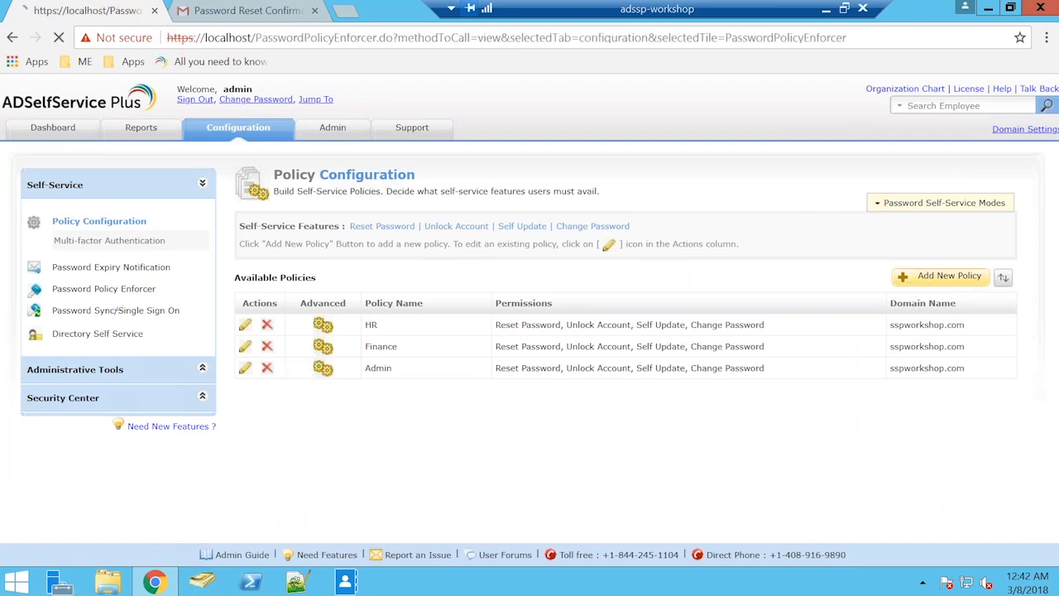
{"action": "left_click", "coordinate": [393, 223]}
{"action": "left_click", "coordinate": [356, 246]}
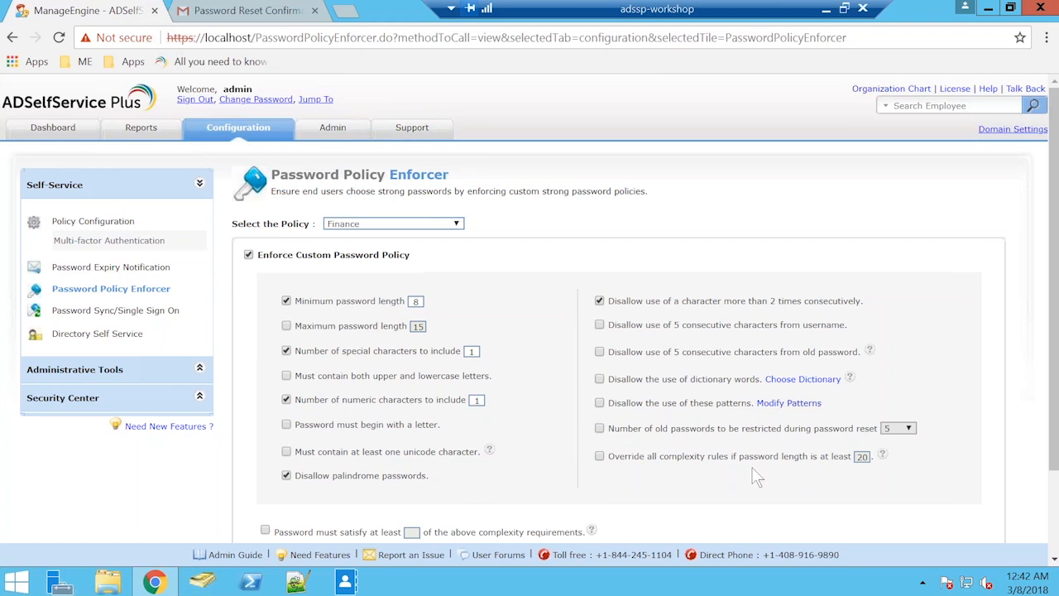
{"action": "scroll", "coordinate": [755, 476], "scroll_direction": "down", "scroll_amount": 1}
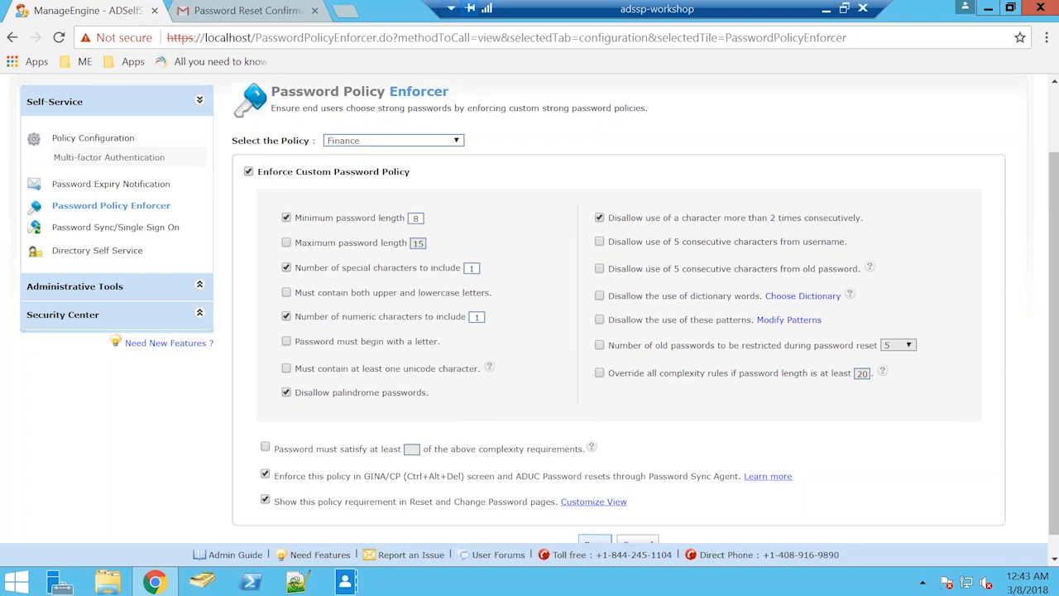
Open the Multi-factor Authentication settings and view the policies available for selection, leaving HR chosen.
{"action": "left_click", "coordinate": [141, 159]}
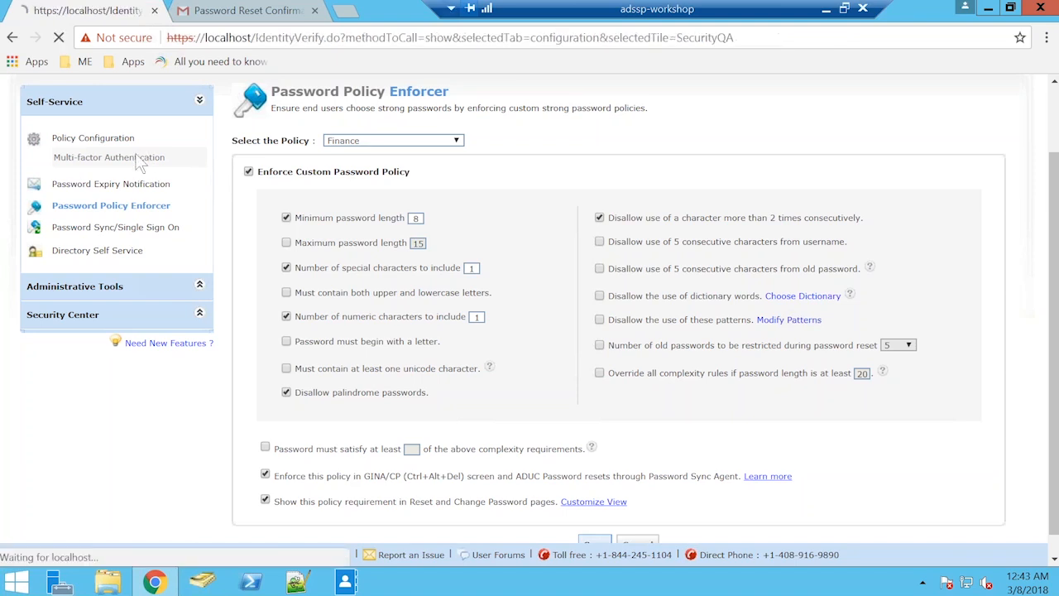
{"action": "scroll", "coordinate": [625, 245], "scroll_direction": "down", "scroll_amount": 2}
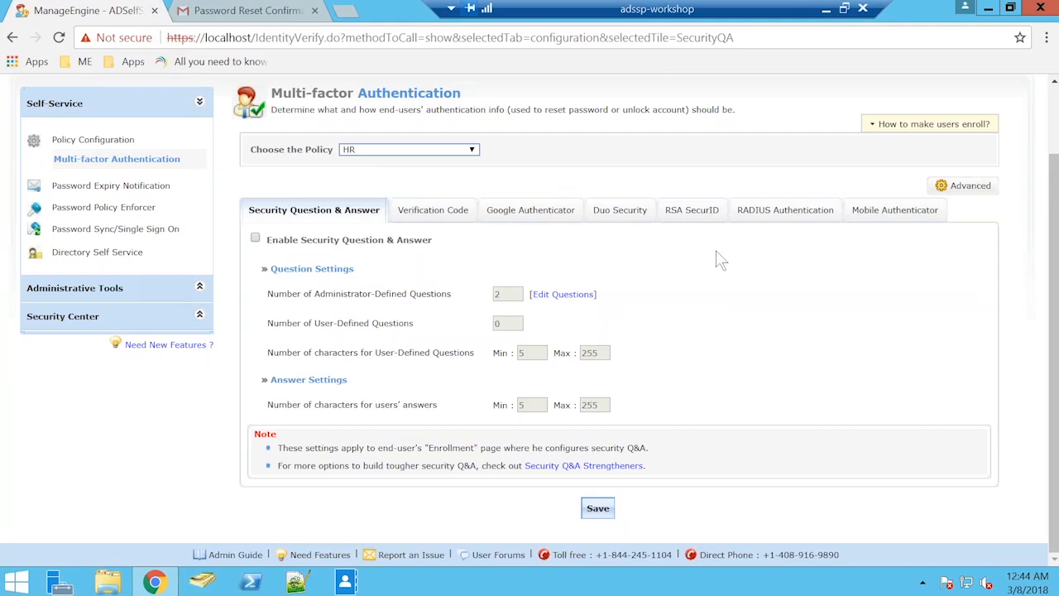
{"action": "left_click", "coordinate": [468, 150]}
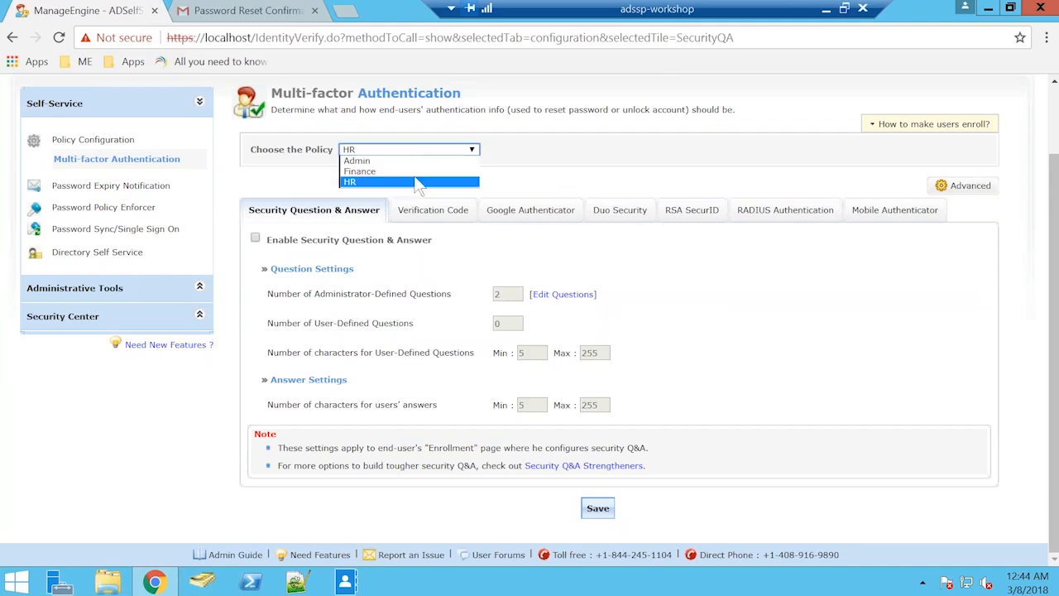
{"action": "key", "text": "Up"}
{"action": "key", "text": "Up"}
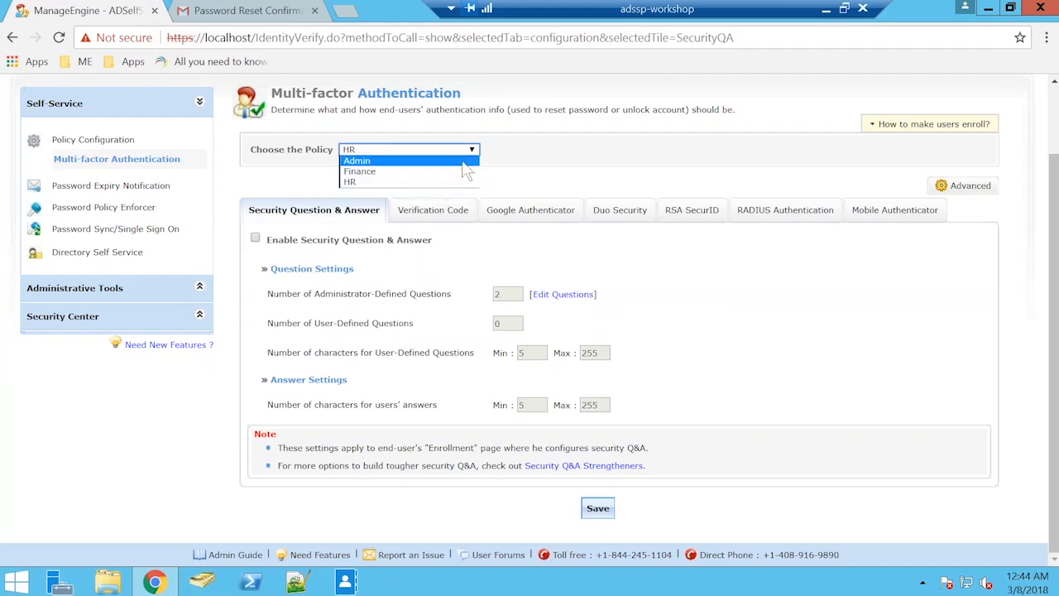
{"action": "left_click", "coordinate": [538, 167]}
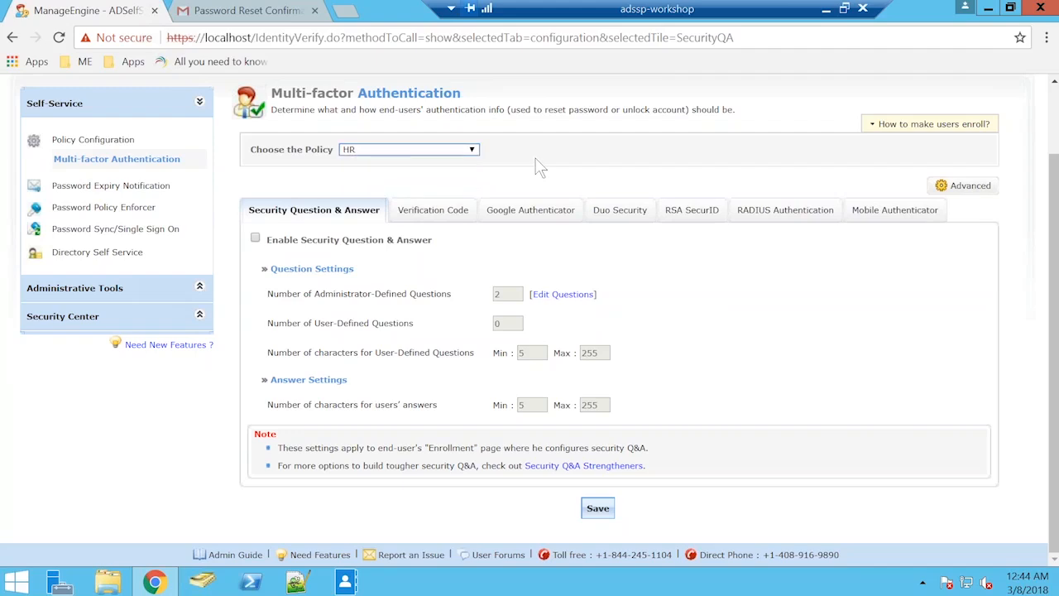
Examine the HR policy's Verification Code, Google Authenticator, Duo Security and Mobile Authenticator settings.
{"action": "left_click", "coordinate": [421, 221]}
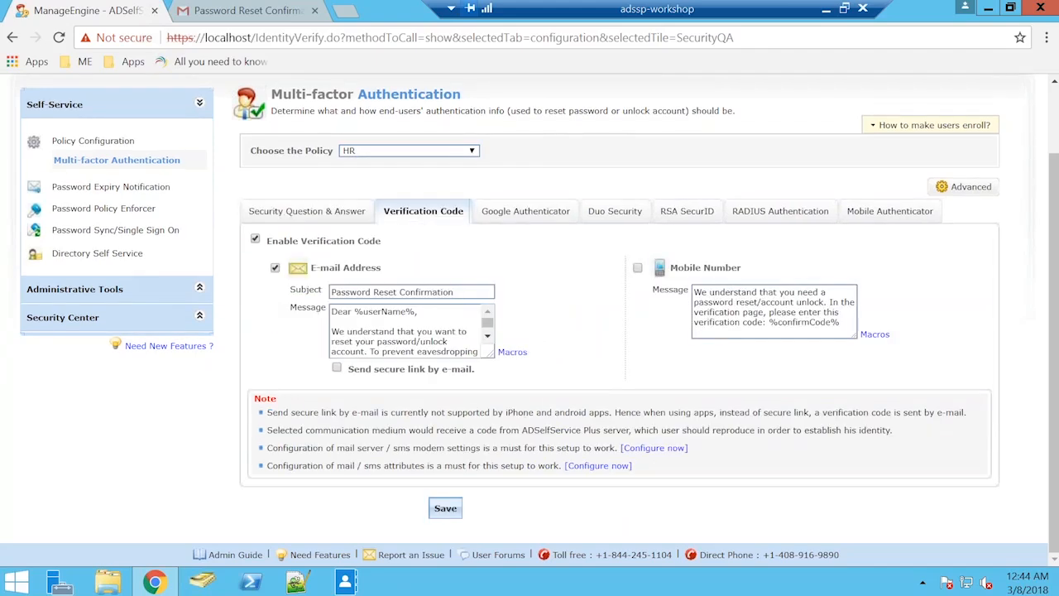
{"action": "left_click", "coordinate": [525, 213]}
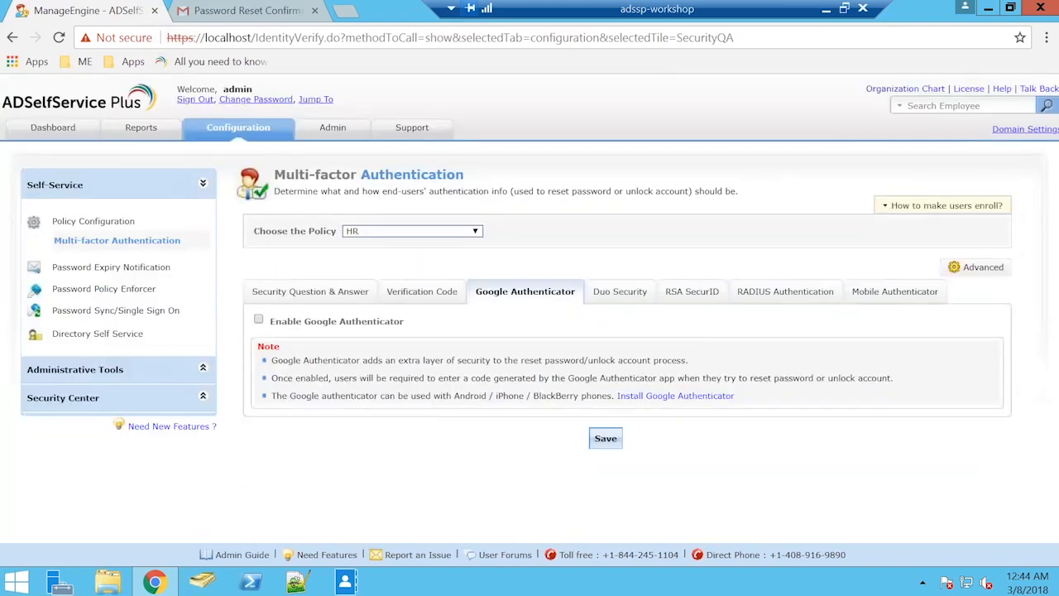
{"action": "left_click", "coordinate": [620, 291]}
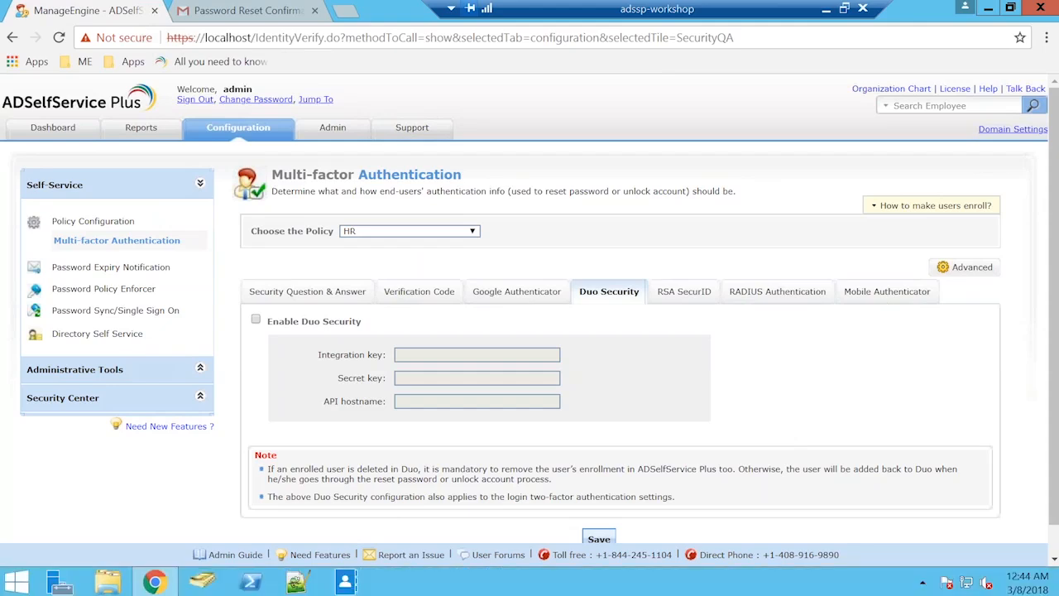
{"action": "left_click", "coordinate": [887, 296]}
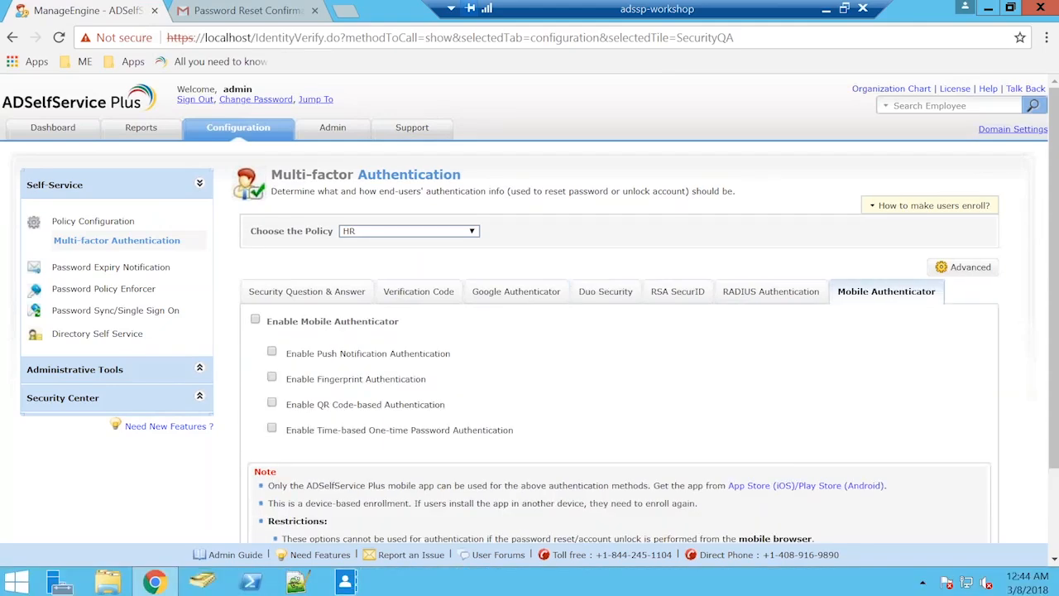
{"action": "scroll", "coordinate": [529, 331], "scroll_direction": "down", "scroll_amount": 1}
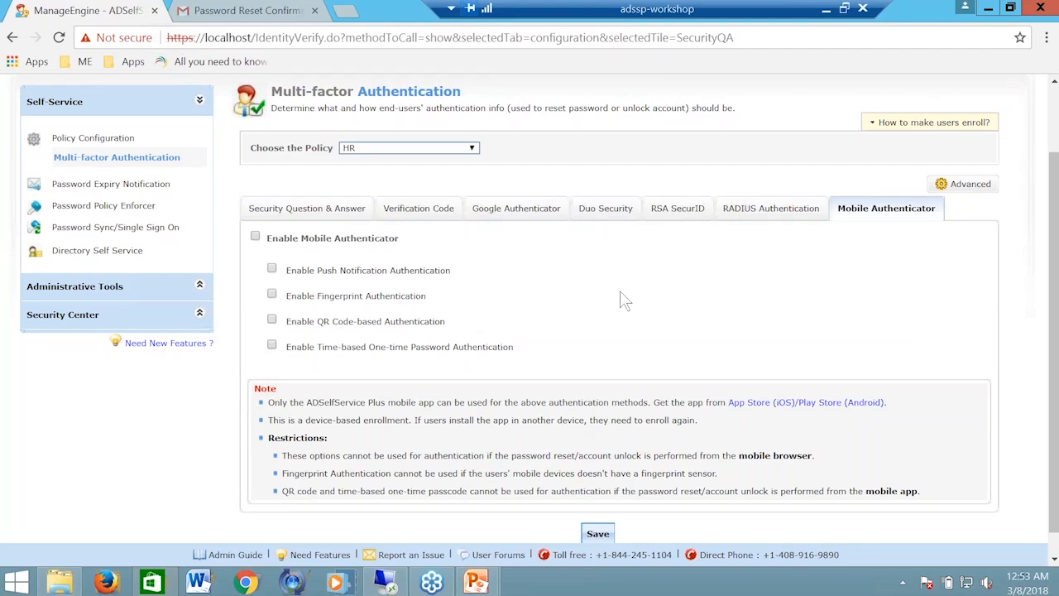
Open Password Expiry Notification and send the sspworkshop.com scheduler's soon-to-expire password notifications immediately.
{"action": "left_click", "coordinate": [156, 186]}
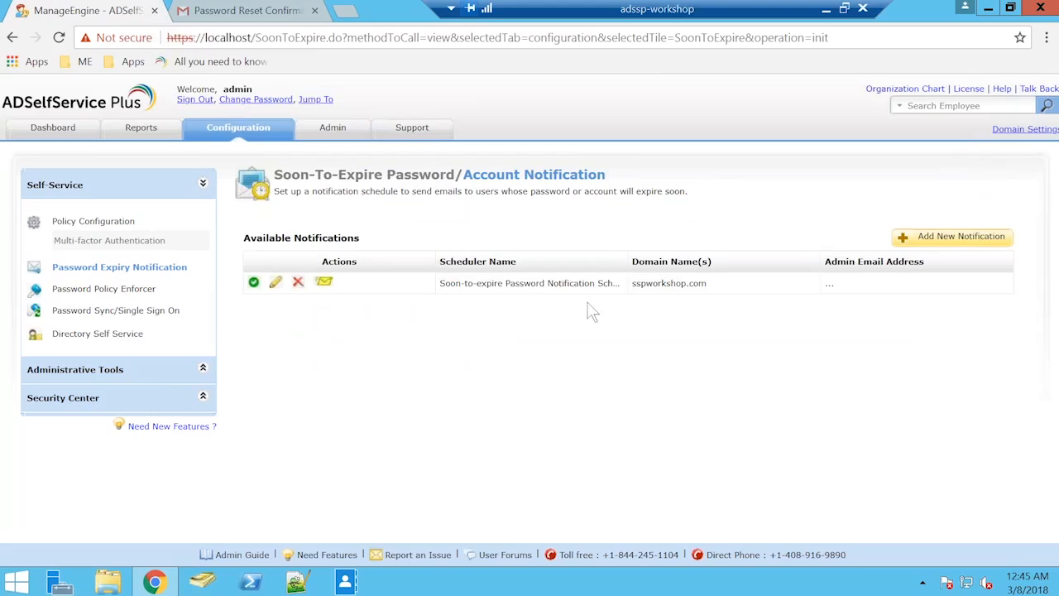
{"action": "left_click", "coordinate": [322, 284]}
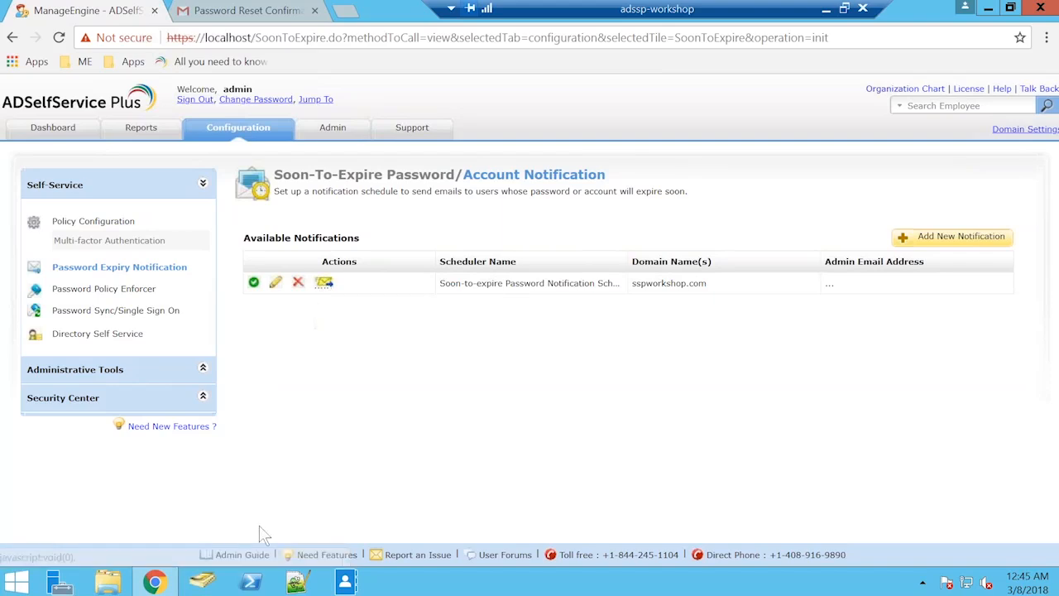
Switch to Active Directory Users and Computers, browse the users in the Admin and Finance units, and minimize the window.
{"action": "left_click", "coordinate": [195, 584]}
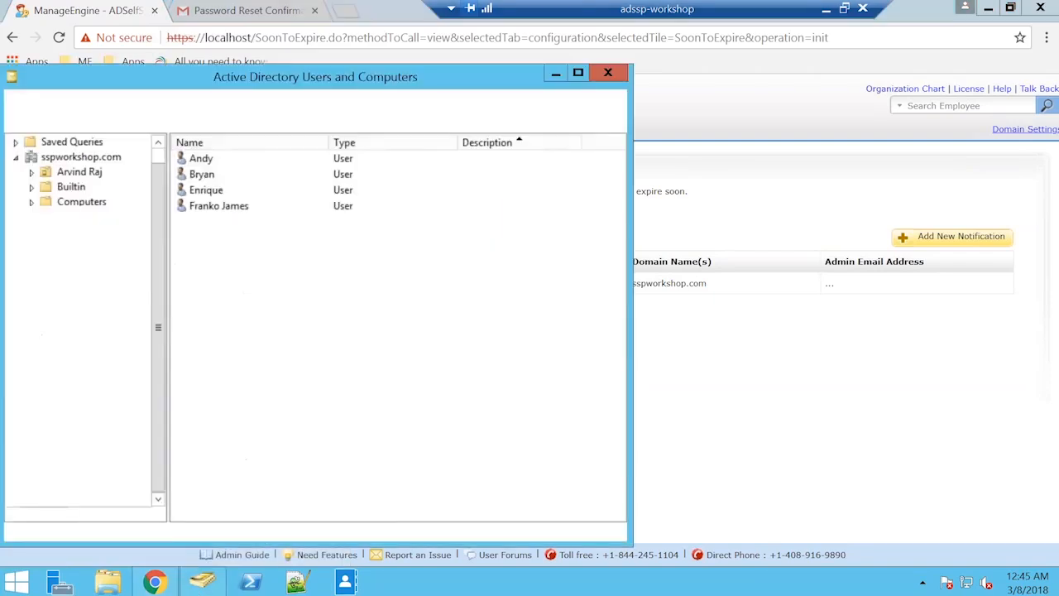
{"action": "left_click_drag", "start_coordinate": [341, 79], "coordinate": [430, 55]}
{"action": "left_click", "coordinate": [177, 298]}
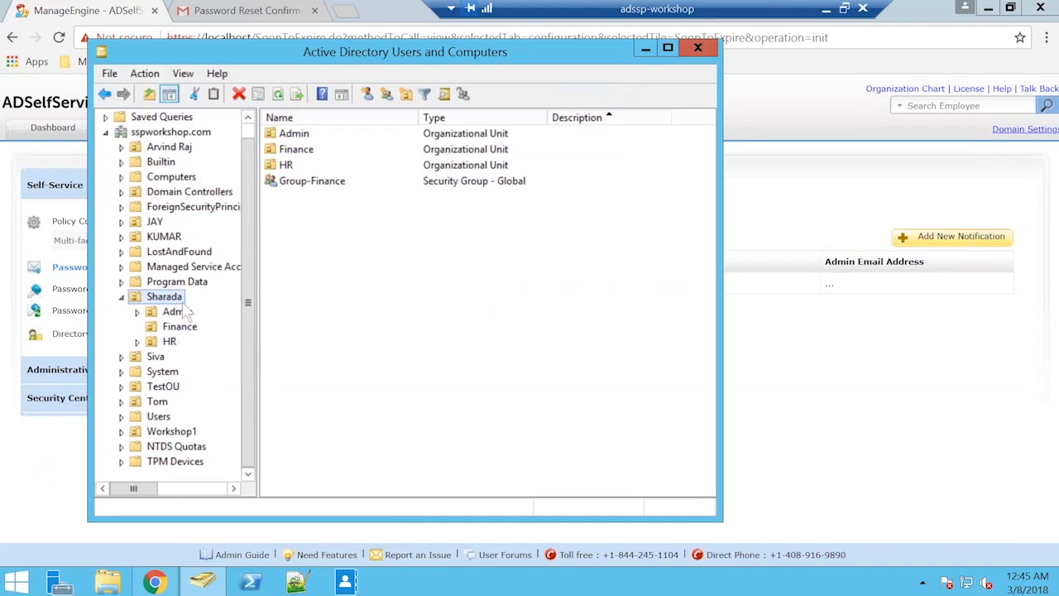
{"action": "left_click", "coordinate": [170, 342]}
{"action": "key", "text": "Up"}
{"action": "key", "text": "Up"}
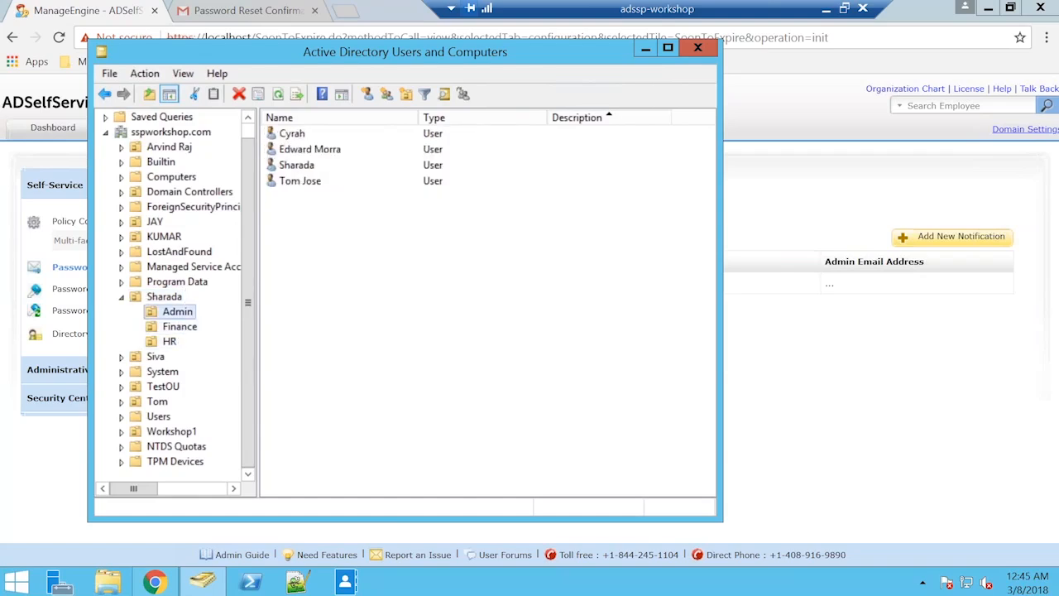
{"action": "key", "text": "Down"}
{"action": "key", "text": "Down"}
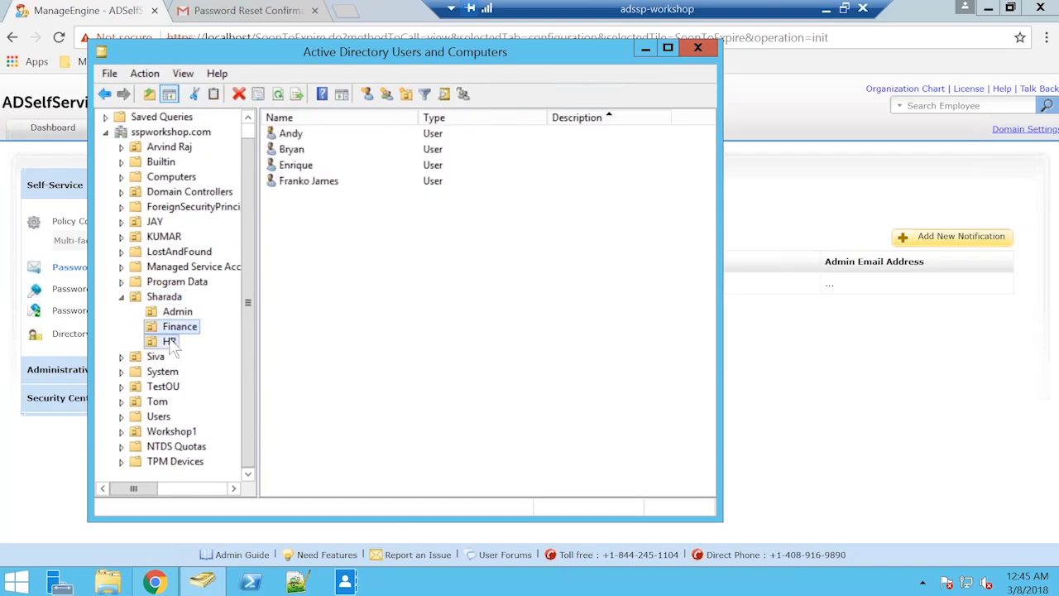
{"action": "key", "text": "Up"}
{"action": "left_click", "coordinate": [645, 48]}
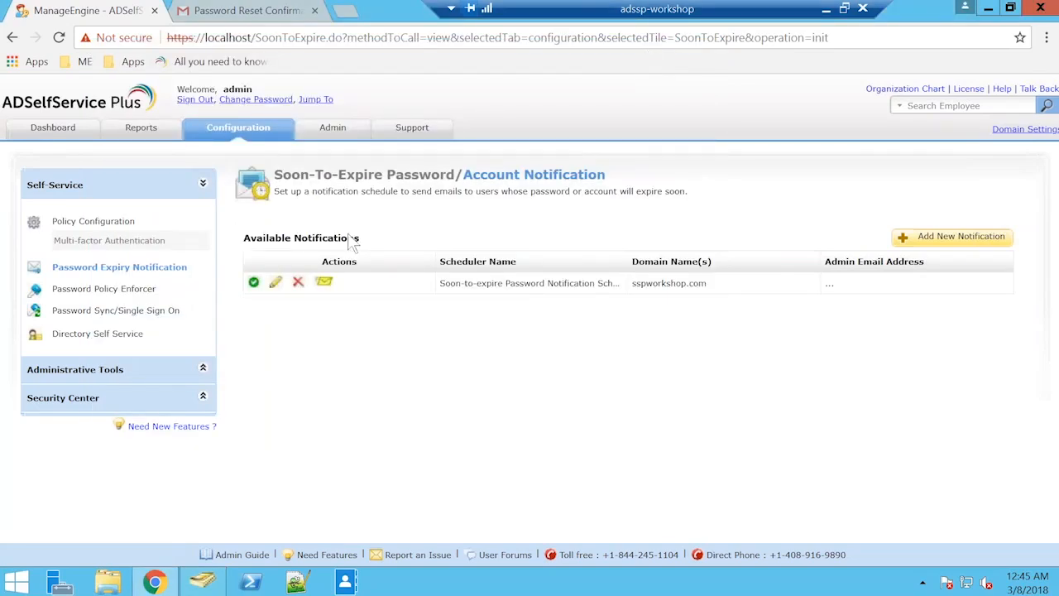
Switch to the Gmail inbox, read the Password Expiry Notification message and return to the inbox.
{"action": "left_click", "coordinate": [281, 15]}
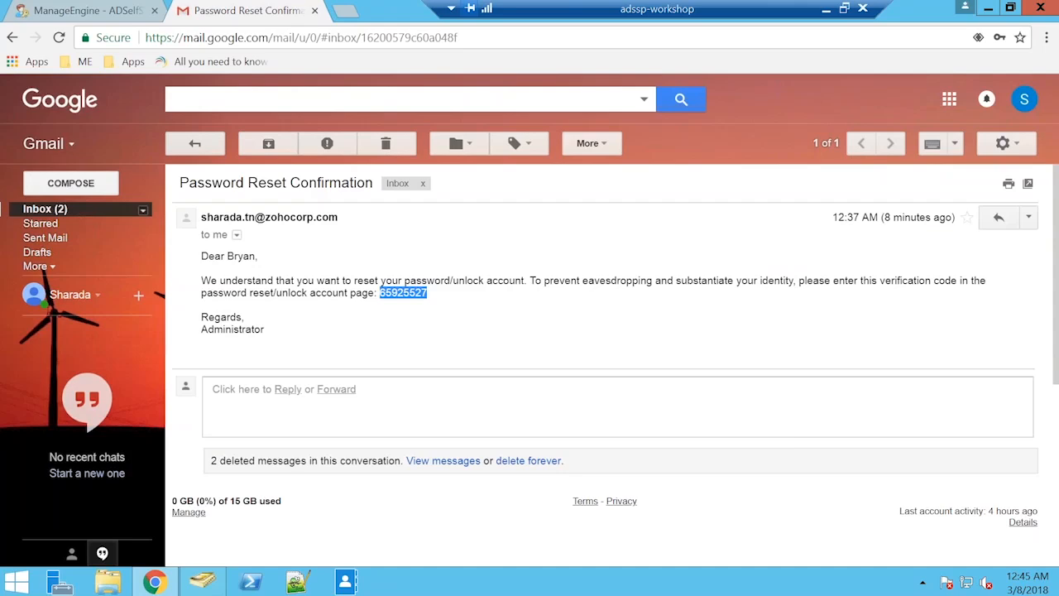
{"action": "left_click", "coordinate": [45, 209]}
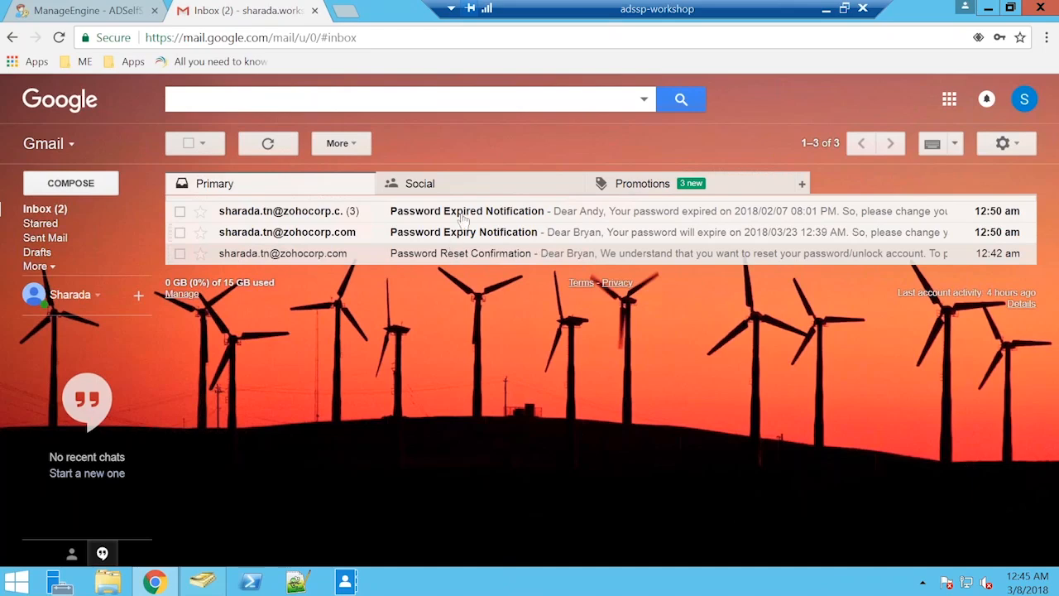
{"action": "left_click", "coordinate": [538, 240]}
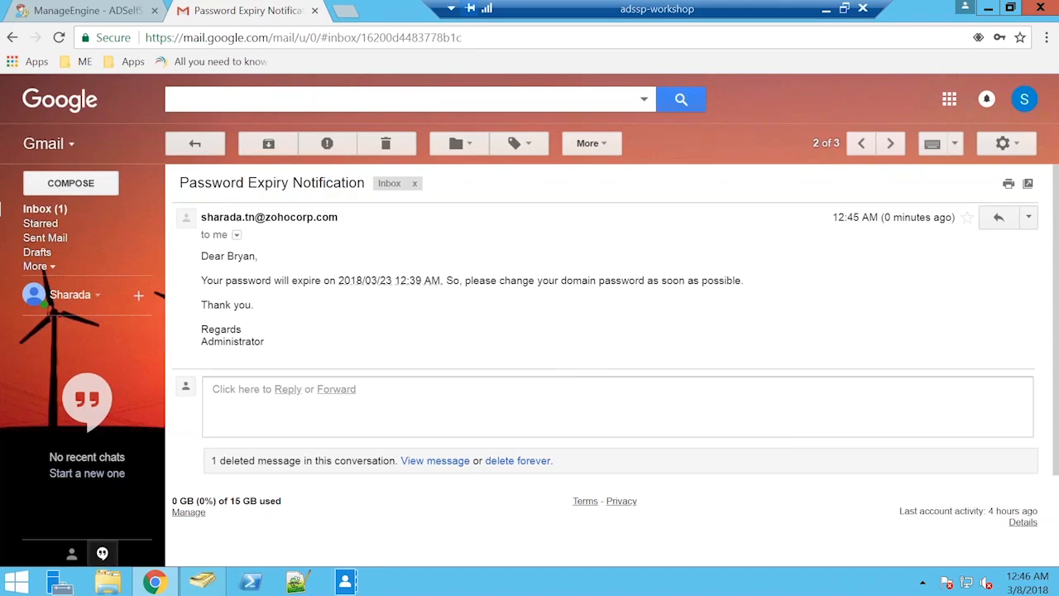
{"action": "left_click", "coordinate": [52, 208]}
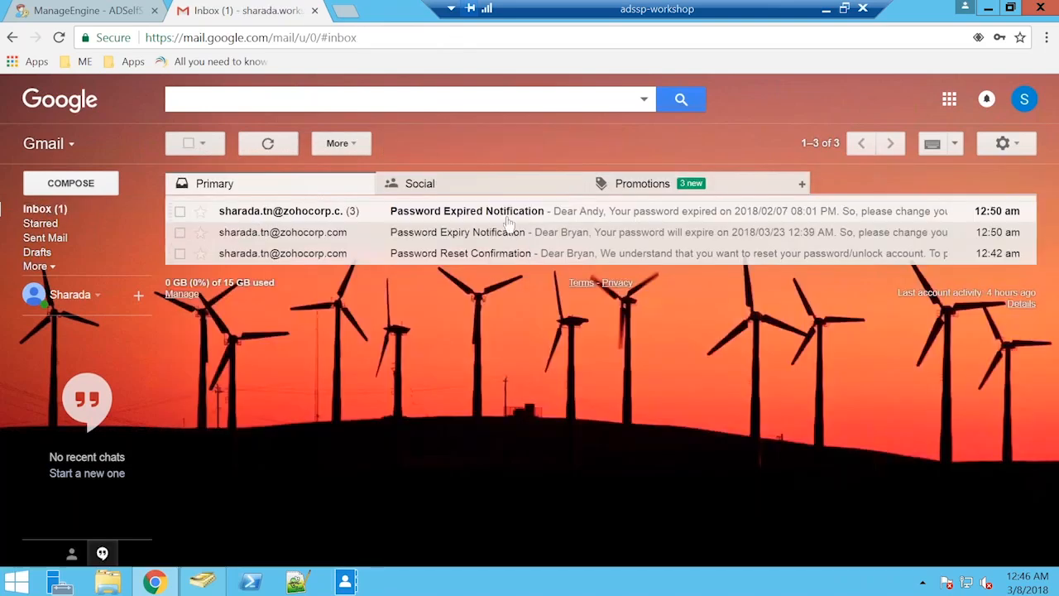
Read through all messages in the Password Expired Notification conversation and return to the inbox.
{"action": "left_click", "coordinate": [509, 217]}
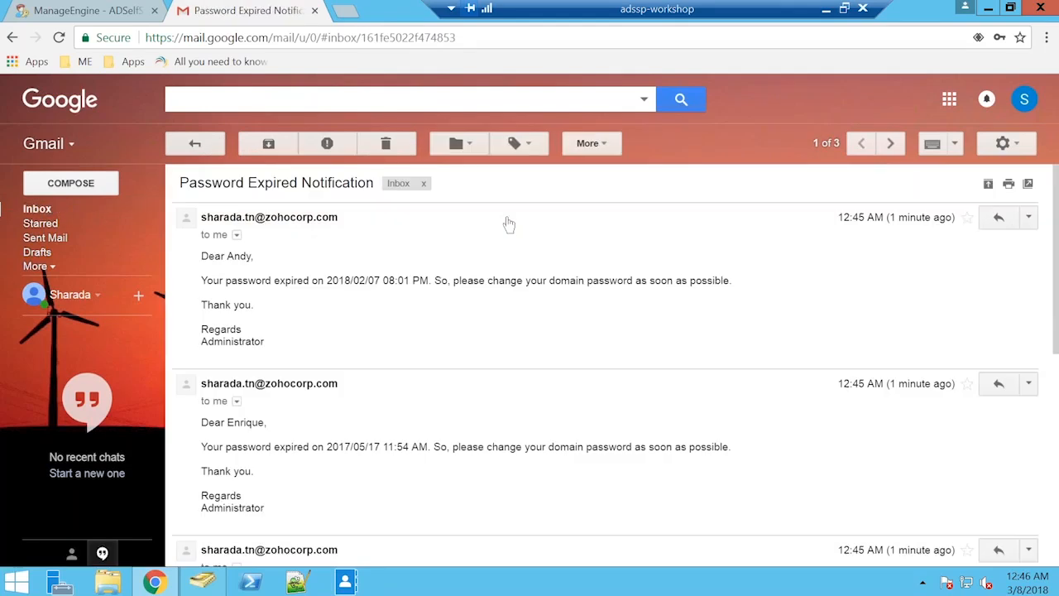
{"action": "scroll", "coordinate": [514, 322], "scroll_direction": "down", "scroll_amount": 3}
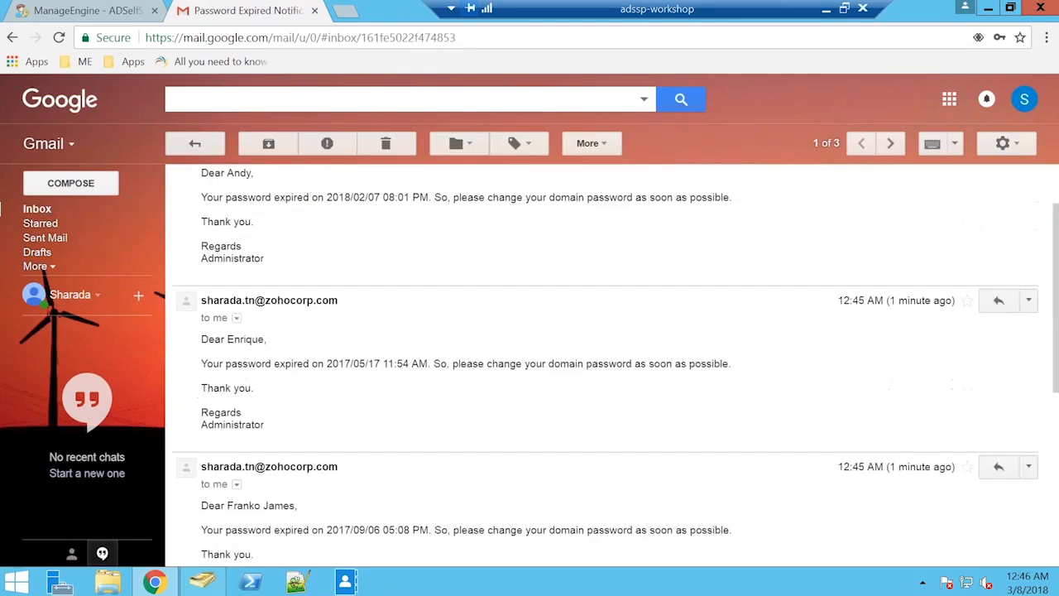
{"action": "scroll", "coordinate": [469, 395], "scroll_direction": "up", "scroll_amount": 3}
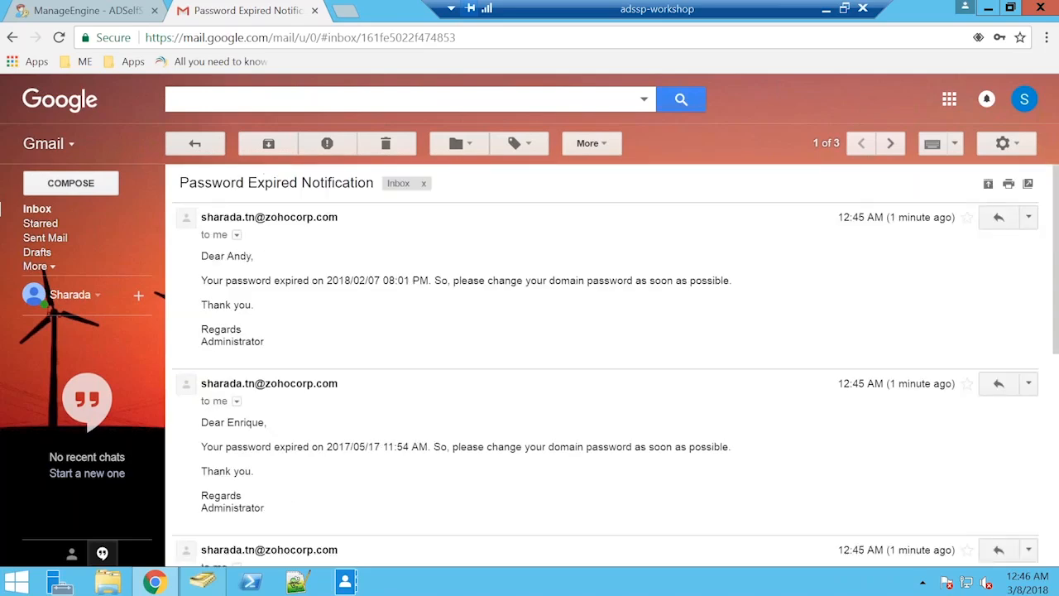
{"action": "scroll", "coordinate": [604, 364], "scroll_direction": "down", "scroll_amount": 3}
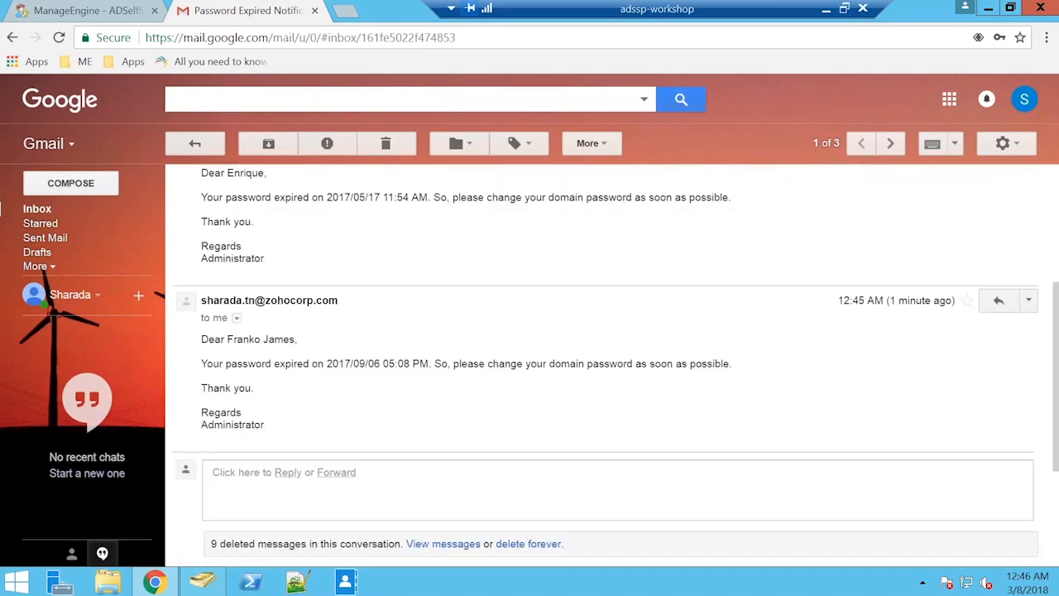
{"action": "scroll", "coordinate": [466, 394], "scroll_direction": "up", "scroll_amount": 3}
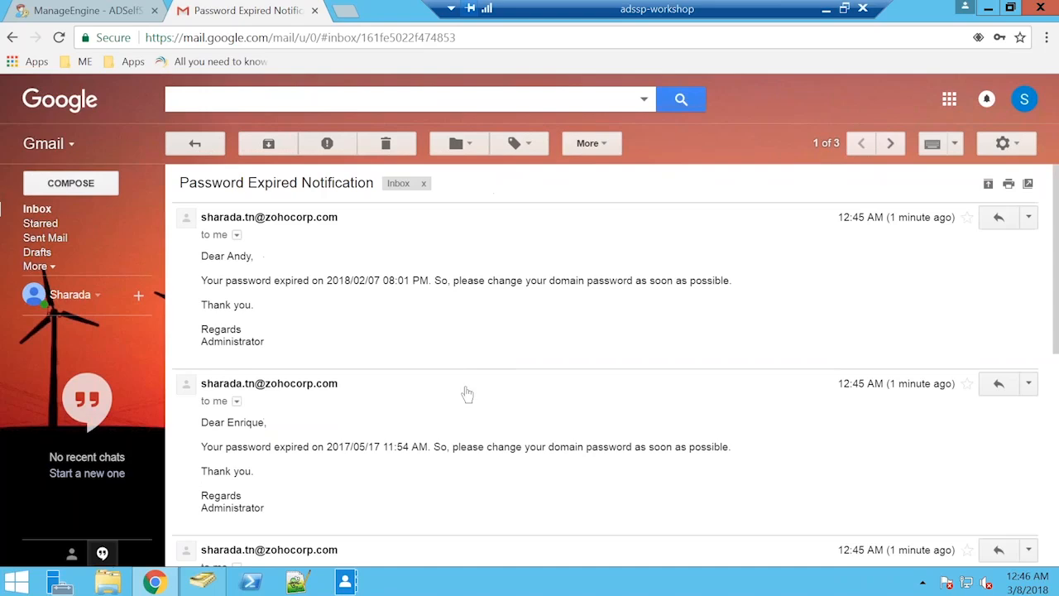
{"action": "left_click", "coordinate": [37, 210]}
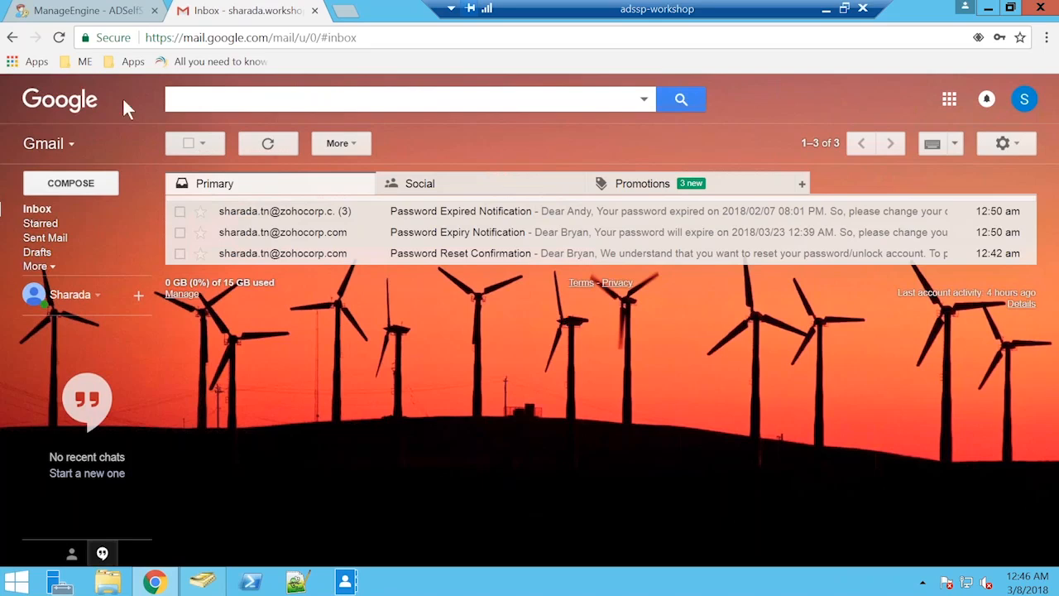
Return to ADSelfService Plus, open the Soon-to-expire Password Notification Scheduler for editing and view its Notify via options.
{"action": "left_click", "coordinate": [89, 10]}
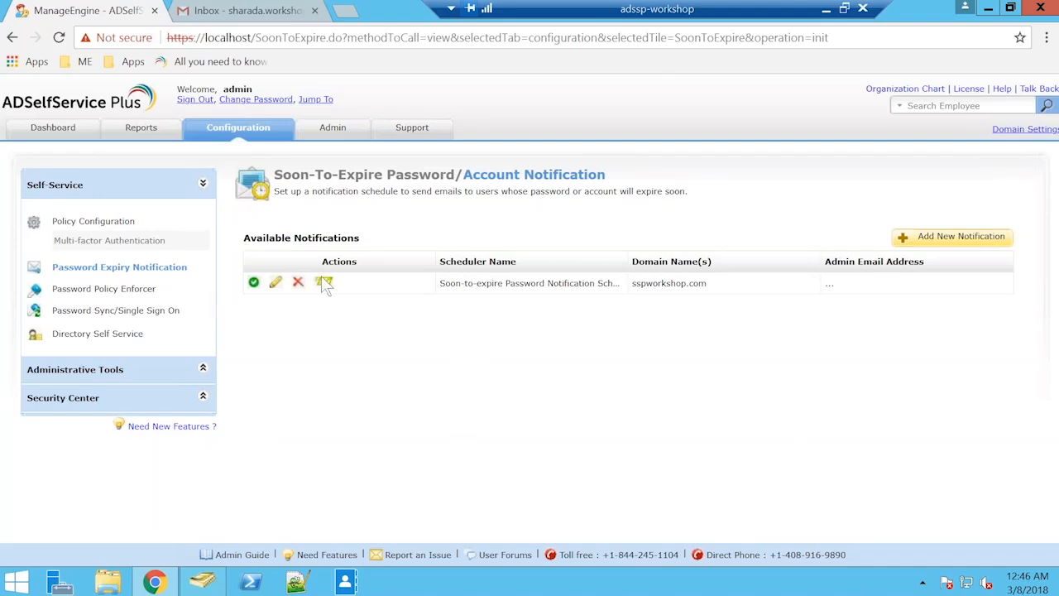
{"action": "left_click", "coordinate": [275, 282]}
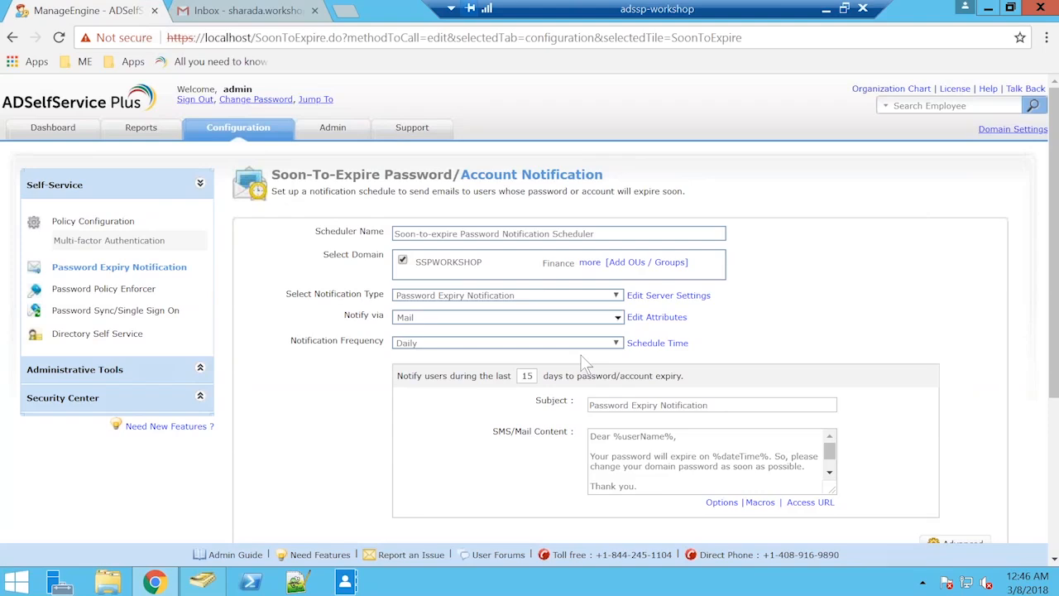
{"action": "left_click", "coordinate": [610, 322]}
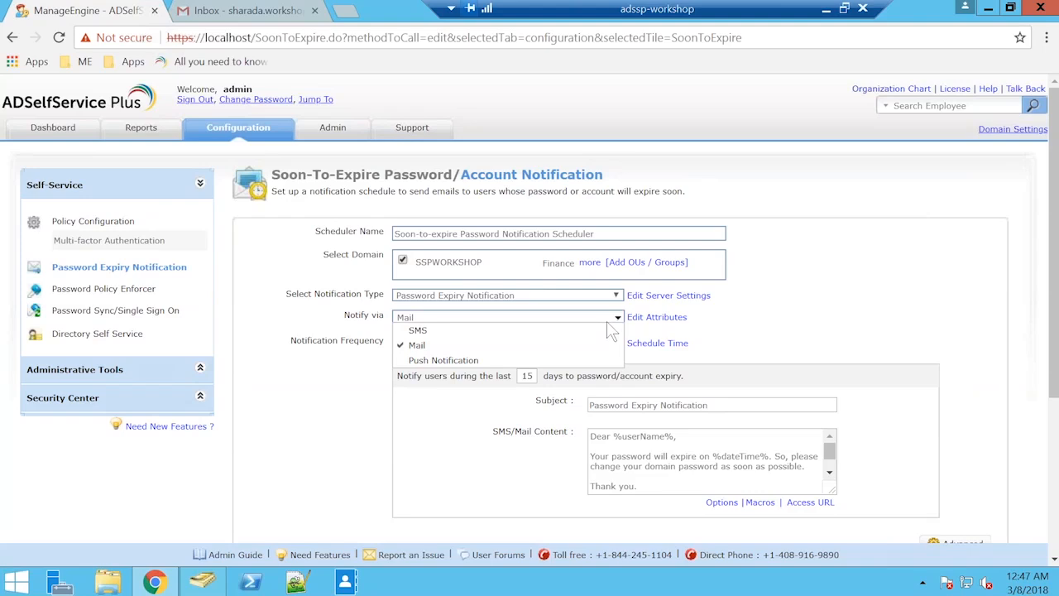
{"action": "left_click", "coordinate": [612, 319]}
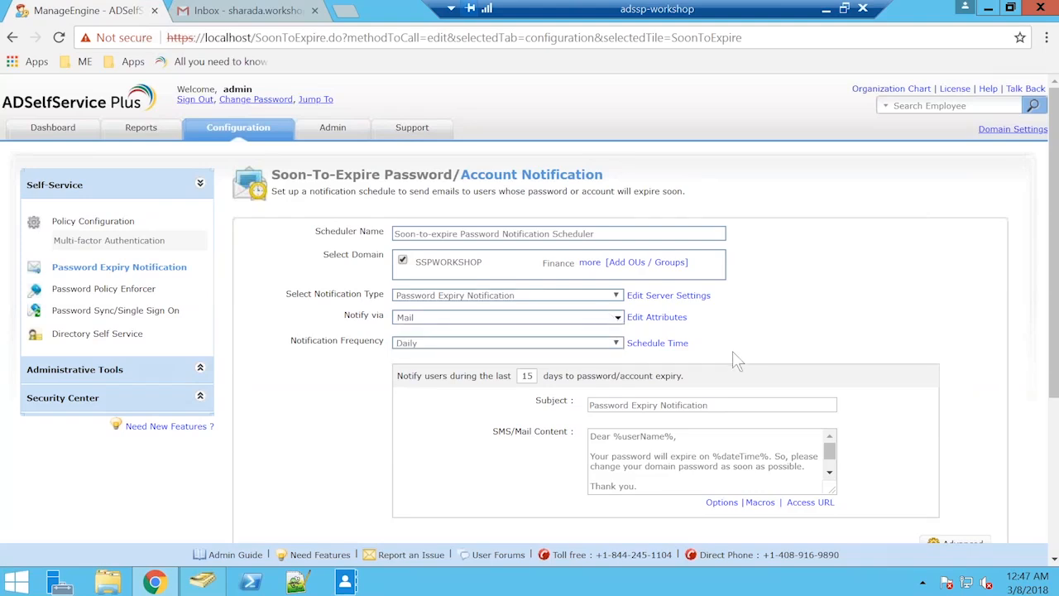
Set the scheduler's notification frequency to On Specific Days and review the reminder days and message content.
{"action": "left_click", "coordinate": [582, 346]}
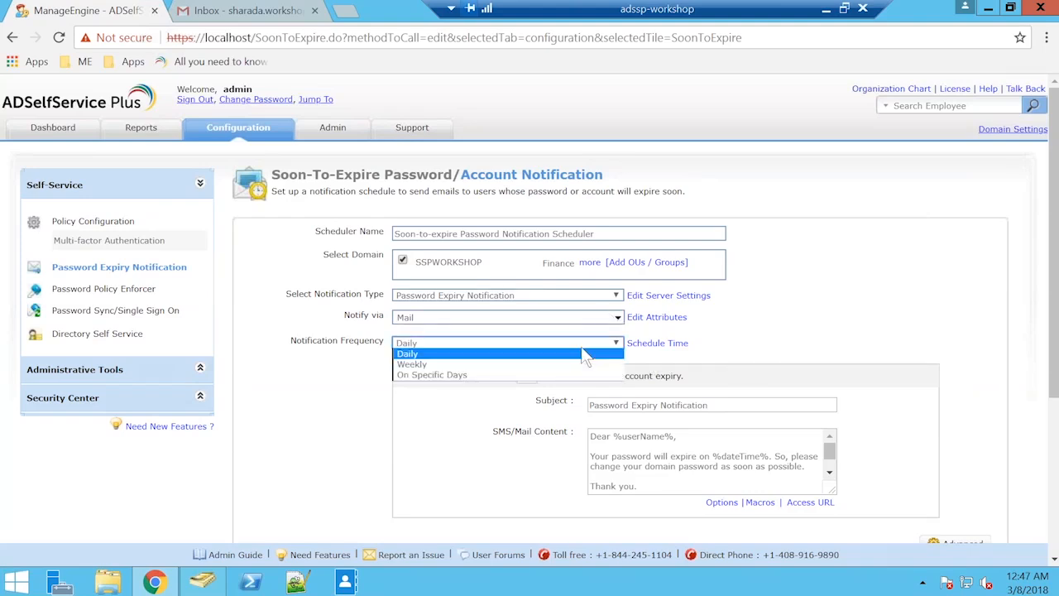
{"action": "left_click", "coordinate": [538, 375]}
{"action": "scroll", "coordinate": [744, 325], "scroll_direction": "down", "scroll_amount": 2}
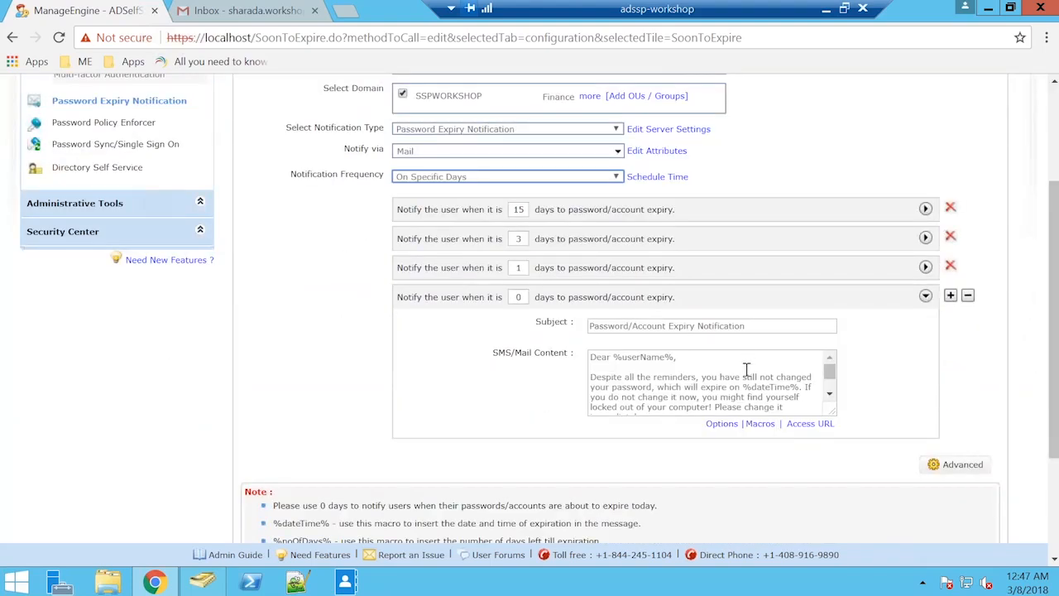
{"action": "left_click", "coordinate": [719, 251]}
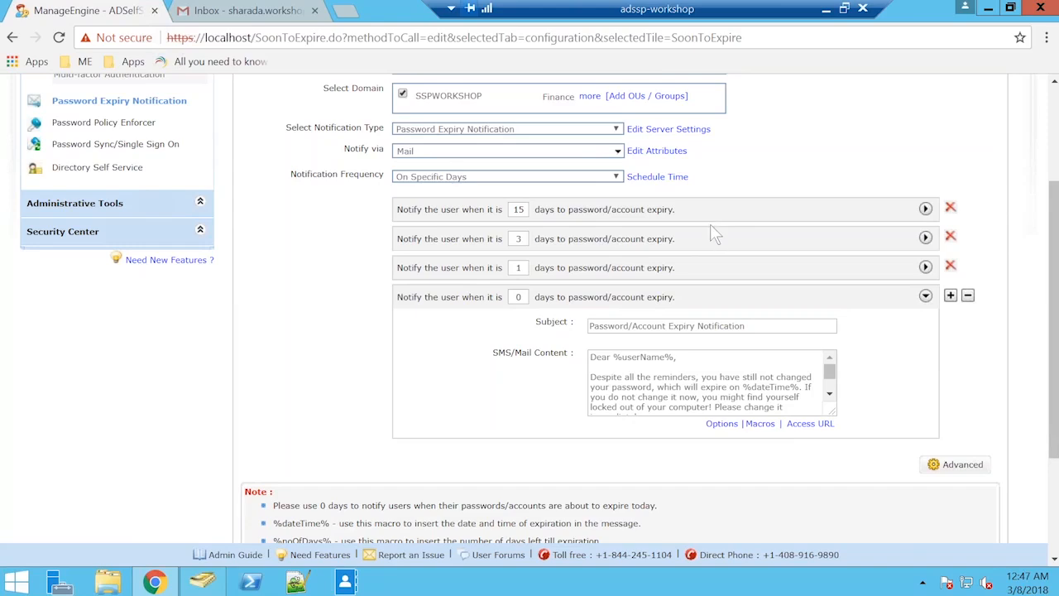
{"action": "scroll", "coordinate": [710, 223], "scroll_direction": "down", "scroll_amount": 1}
{"action": "scroll", "coordinate": [710, 226], "scroll_direction": "up", "scroll_amount": 1}
{"action": "scroll", "coordinate": [710, 227], "scroll_direction": "up", "scroll_amount": 2}
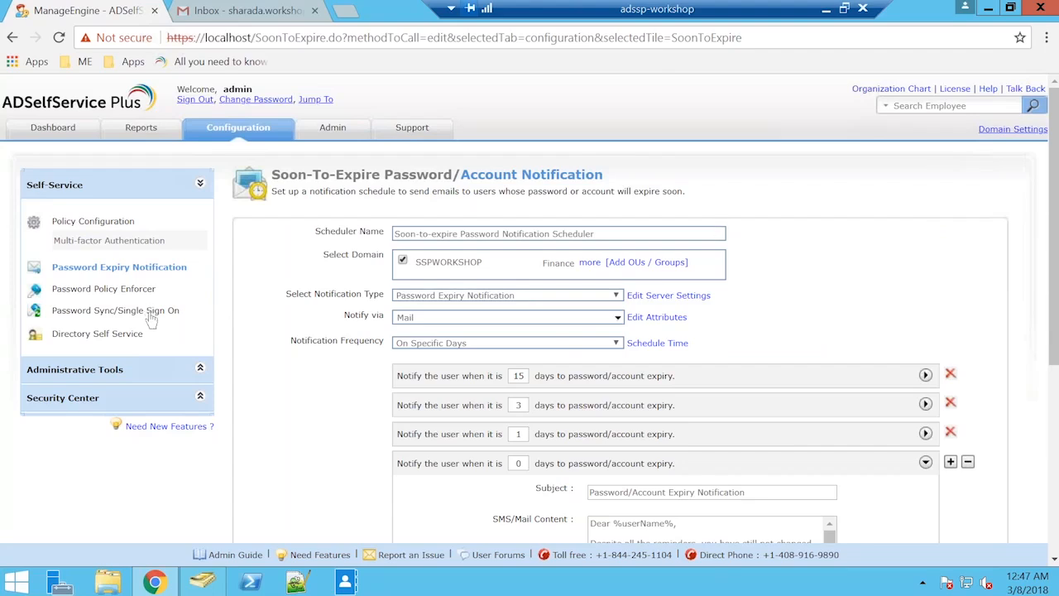
Open the Password Sync/Single Sign On configuration and filter the applications to Single Sign On.
{"action": "left_click", "coordinate": [115, 311]}
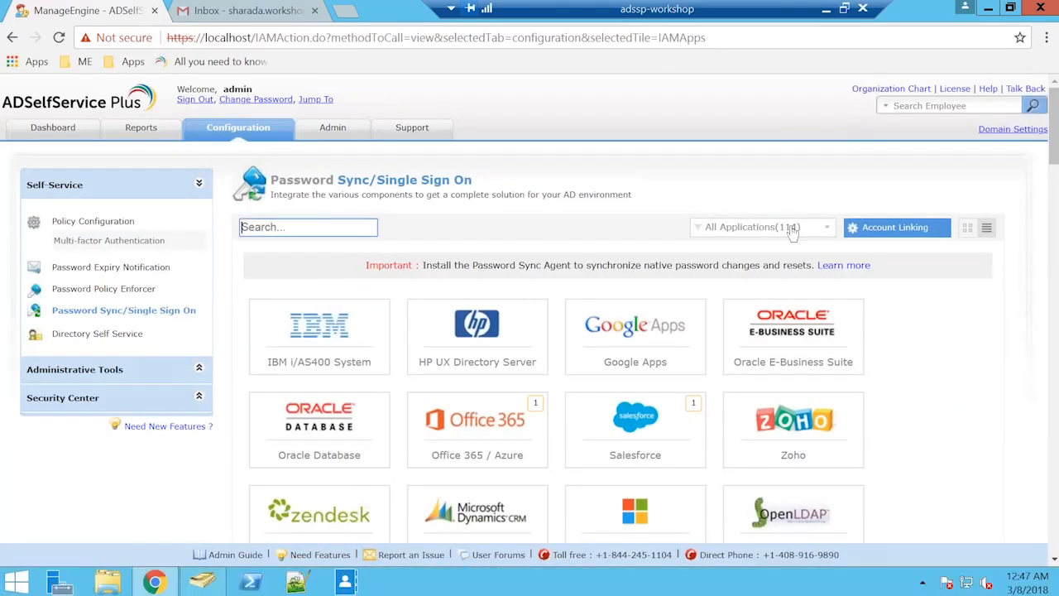
{"action": "left_click", "coordinate": [792, 227]}
{"action": "left_click", "coordinate": [749, 247]}
{"action": "left_click", "coordinate": [761, 227]}
{"action": "left_click", "coordinate": [748, 296]}
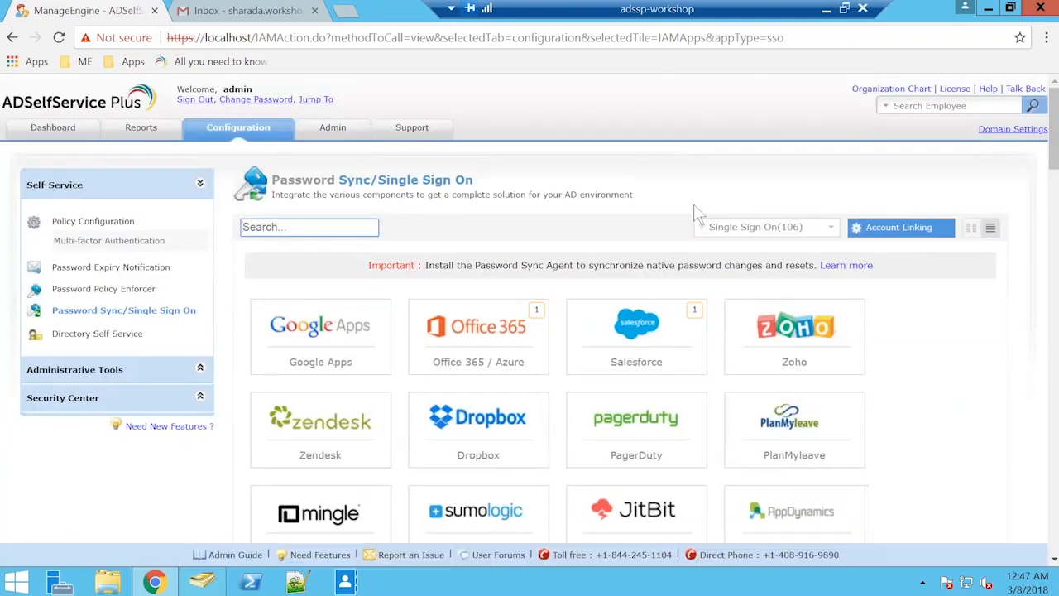
Look through the whole list of supported Single Sign On applications and return to its beginning.
{"action": "scroll", "coordinate": [693, 204], "scroll_direction": "down", "scroll_amount": 1}
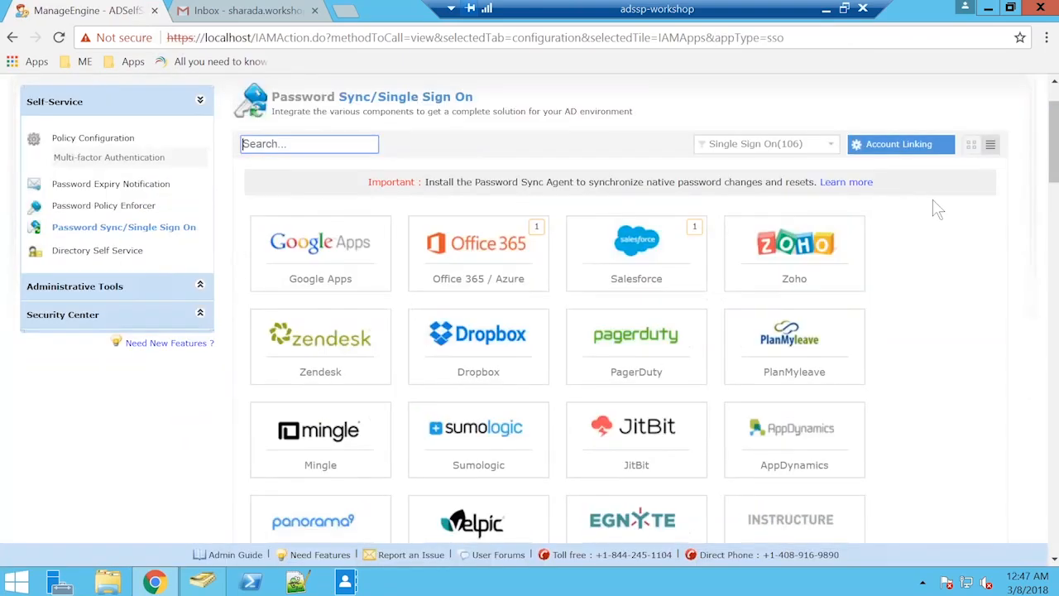
{"action": "scroll", "coordinate": [938, 209], "scroll_direction": "down", "scroll_amount": 3}
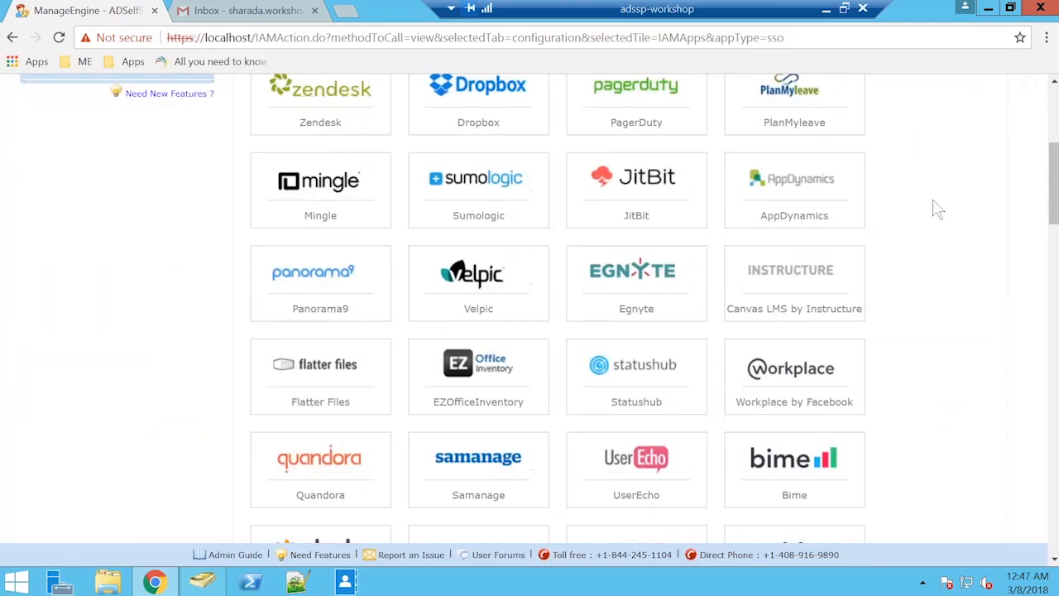
{"action": "scroll", "coordinate": [937, 209], "scroll_direction": "down", "scroll_amount": 2}
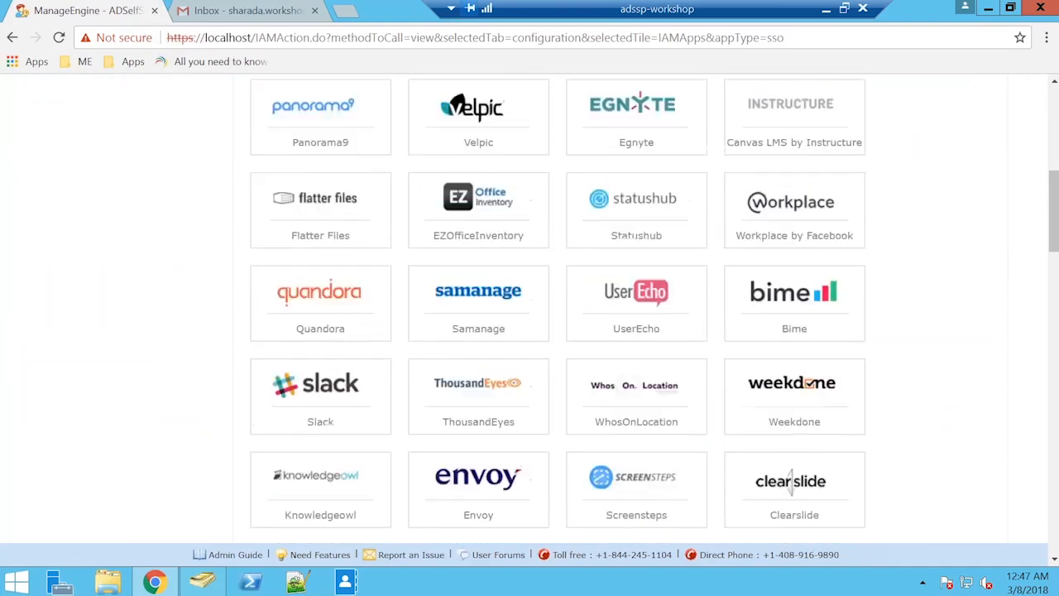
{"action": "scroll", "coordinate": [558, 310], "scroll_direction": "down", "scroll_amount": 1}
{"action": "scroll", "coordinate": [557, 310], "scroll_direction": "down", "scroll_amount": 5}
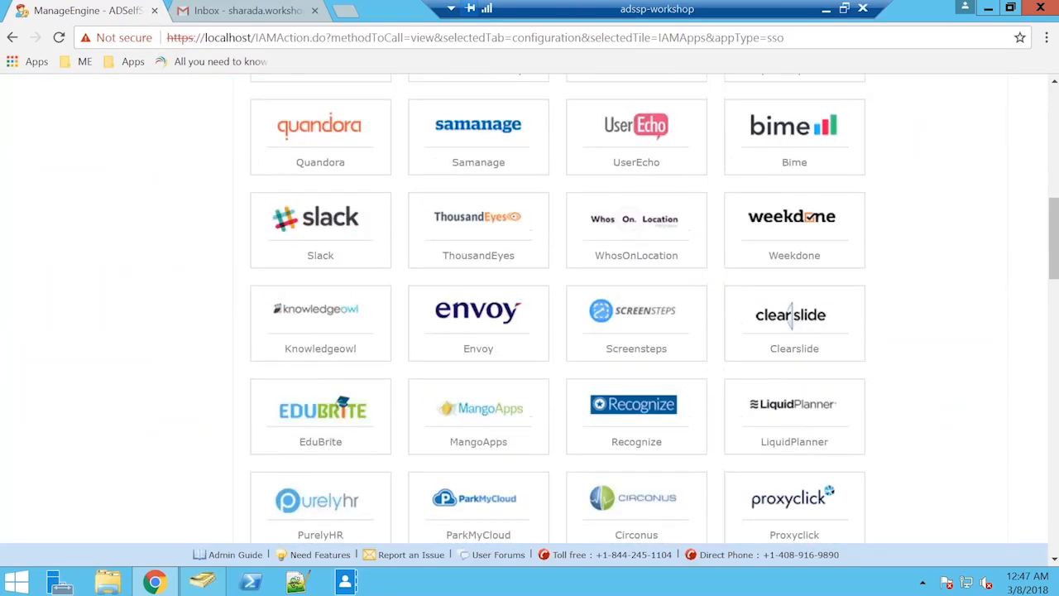
{"action": "scroll", "coordinate": [558, 310], "scroll_direction": "down", "scroll_amount": 2}
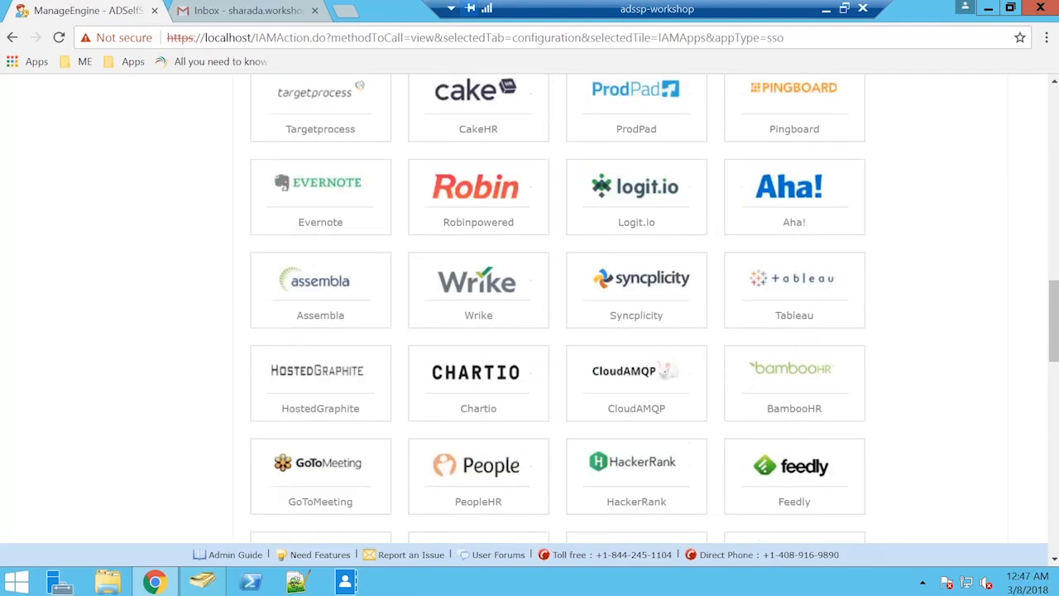
{"action": "scroll", "coordinate": [558, 310], "scroll_direction": "down", "scroll_amount": 4}
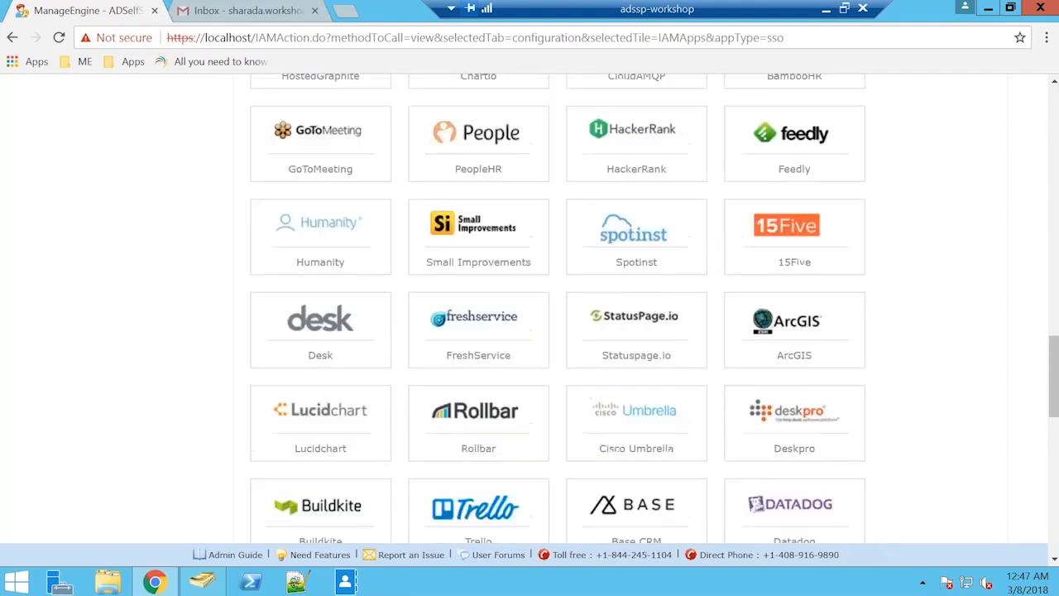
{"action": "scroll", "coordinate": [558, 310], "scroll_direction": "down", "scroll_amount": 6}
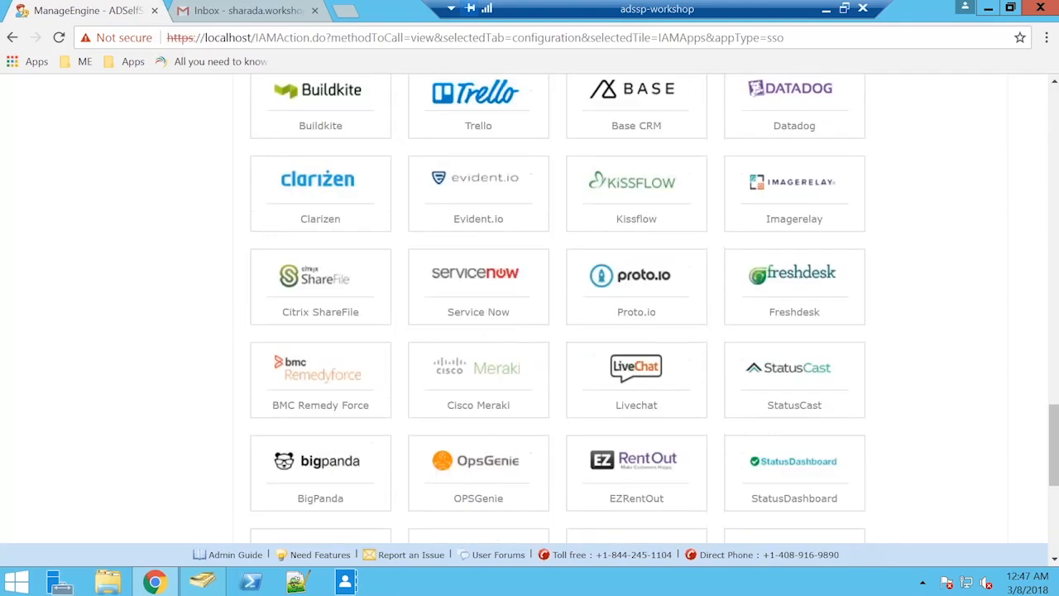
{"action": "scroll", "coordinate": [557, 310], "scroll_direction": "down", "scroll_amount": 2}
{"action": "scroll", "coordinate": [558, 311], "scroll_direction": "down", "scroll_amount": 2}
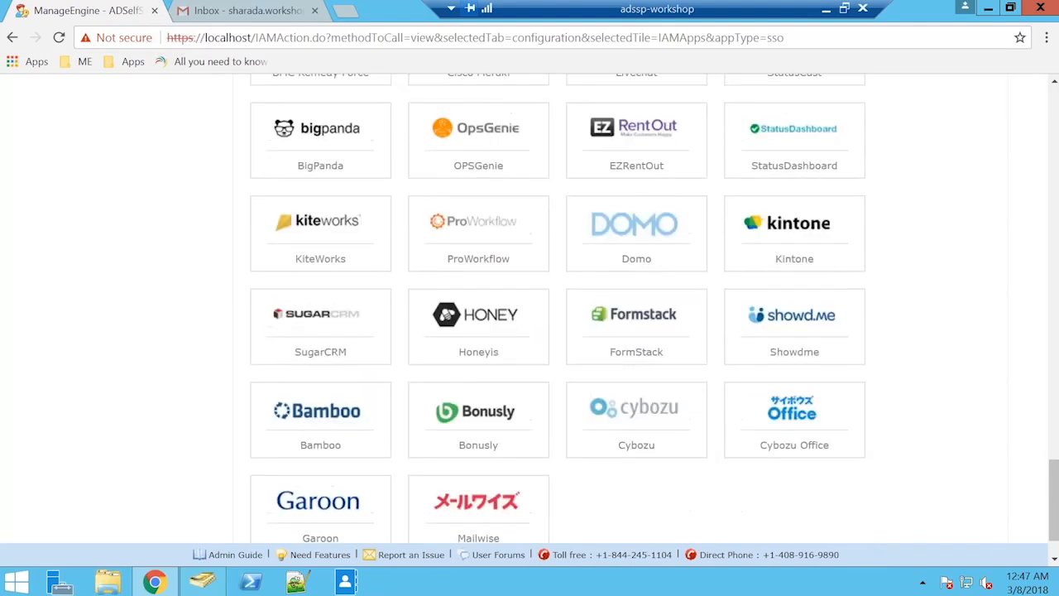
{"action": "scroll", "coordinate": [558, 310], "scroll_direction": "up", "scroll_amount": 4}
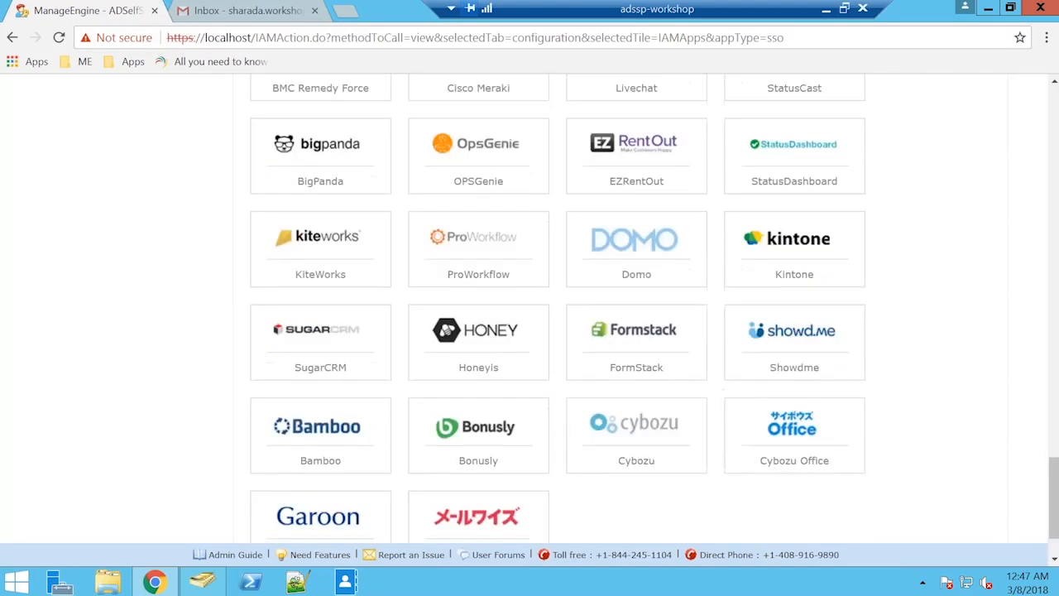
{"action": "scroll", "coordinate": [558, 311], "scroll_direction": "up", "scroll_amount": 5}
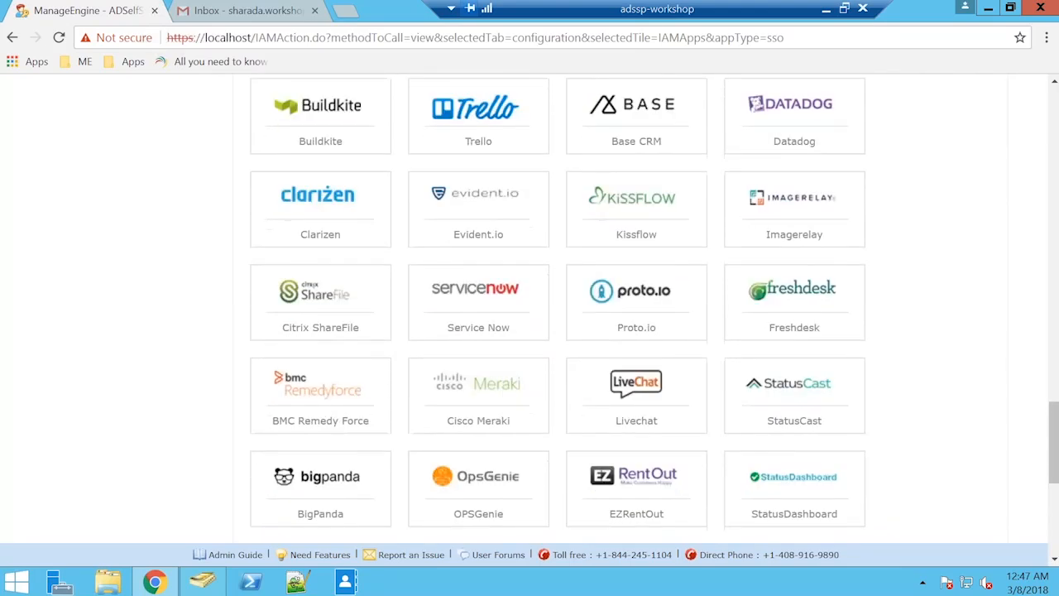
{"action": "scroll", "coordinate": [558, 311], "scroll_direction": "up", "scroll_amount": 8}
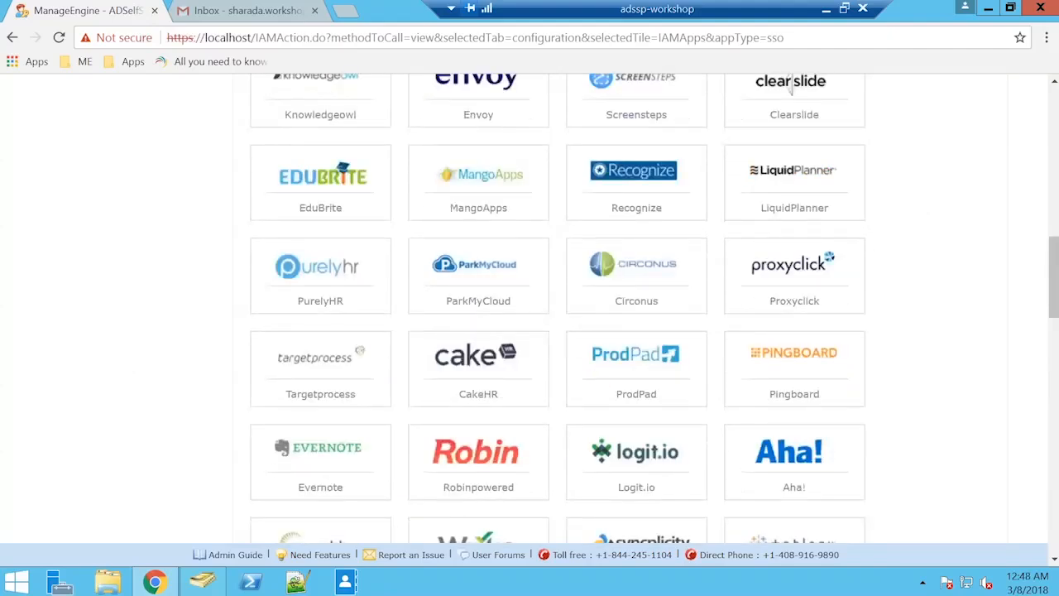
{"action": "scroll", "coordinate": [791, 89], "scroll_direction": "up", "scroll_amount": 6}
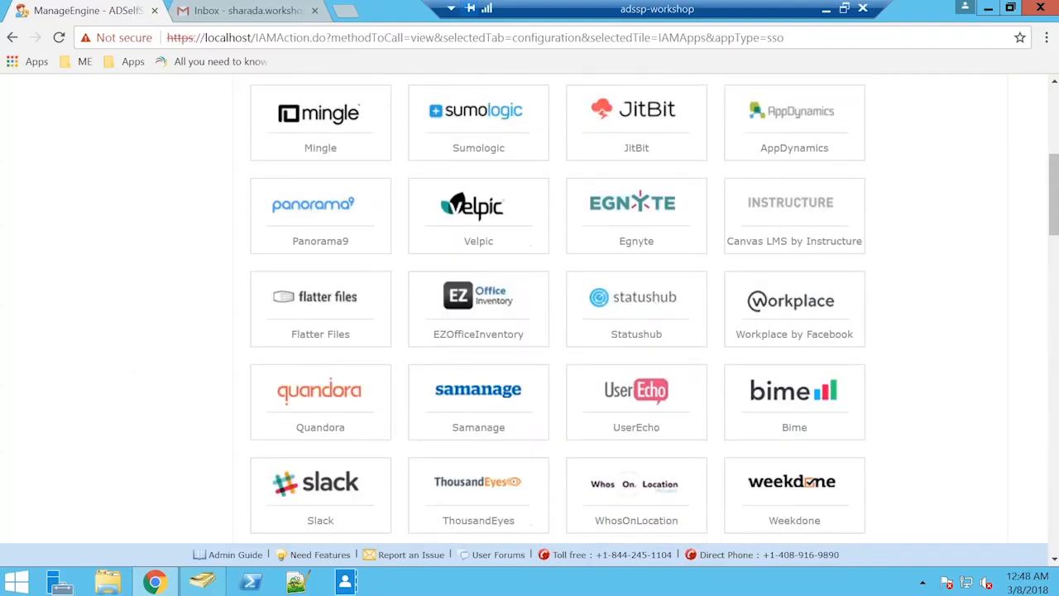
{"action": "scroll", "coordinate": [1000, 159], "scroll_direction": "up", "scroll_amount": 5}
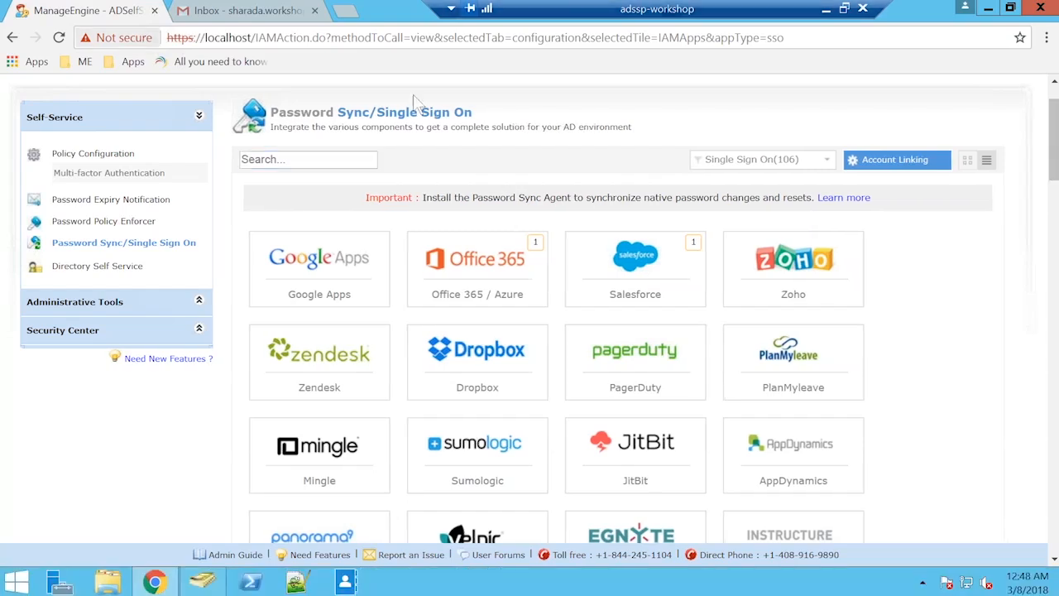
{"action": "scroll", "coordinate": [197, 100], "scroll_direction": "up", "scroll_amount": 1}
Switch from the admin session to the domain user account, entering its user name and password, and open its list of applications.
{"action": "left_click", "coordinate": [197, 101]}
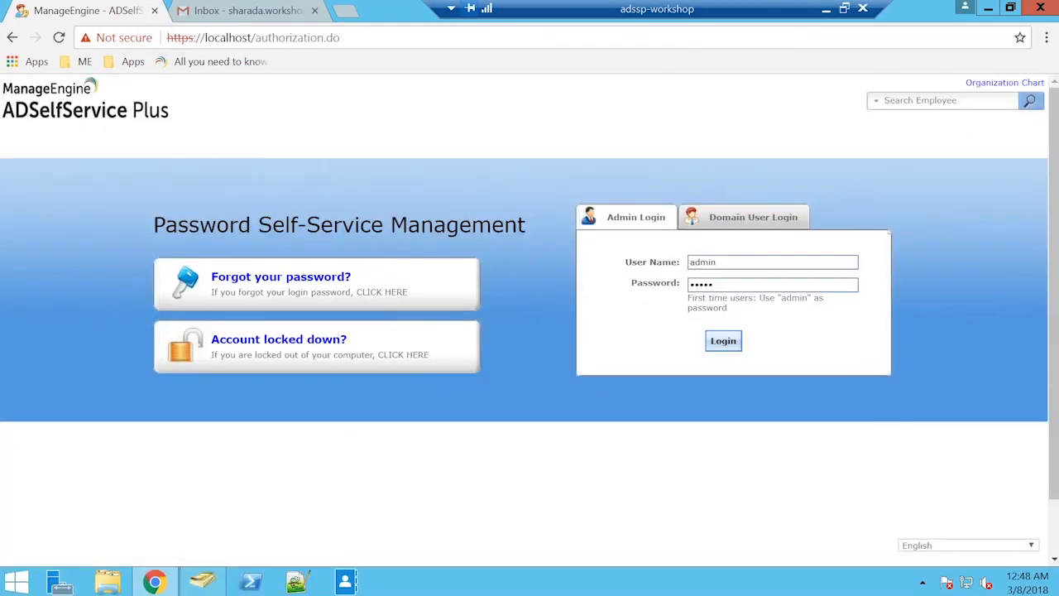
{"action": "left_click", "coordinate": [753, 217]}
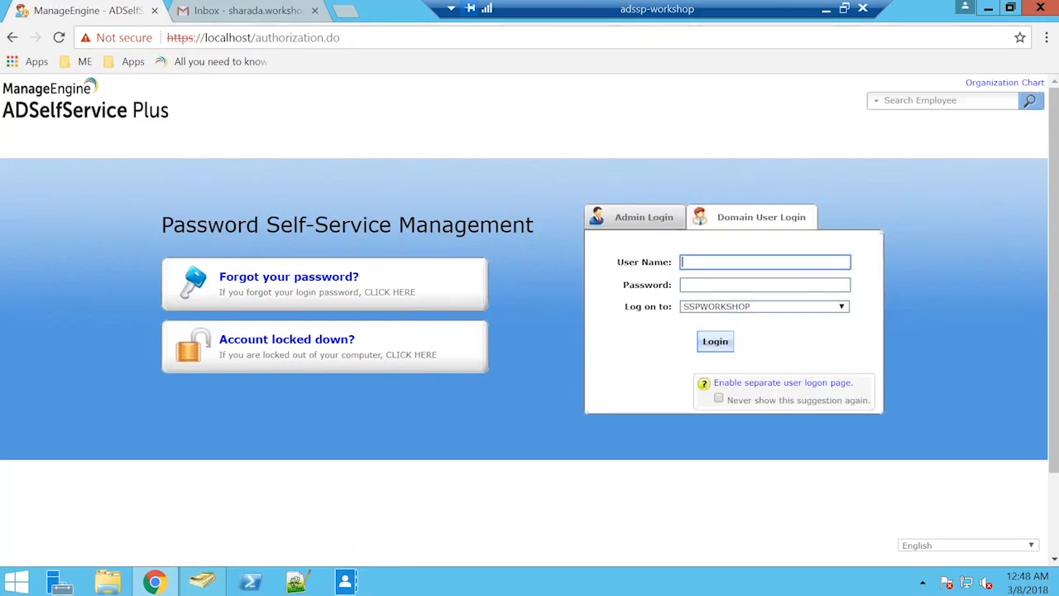
{"action": "type", "text": "sharada"}
{"action": "key", "text": "Tab"}
{"action": "type", "text": "passwo"}
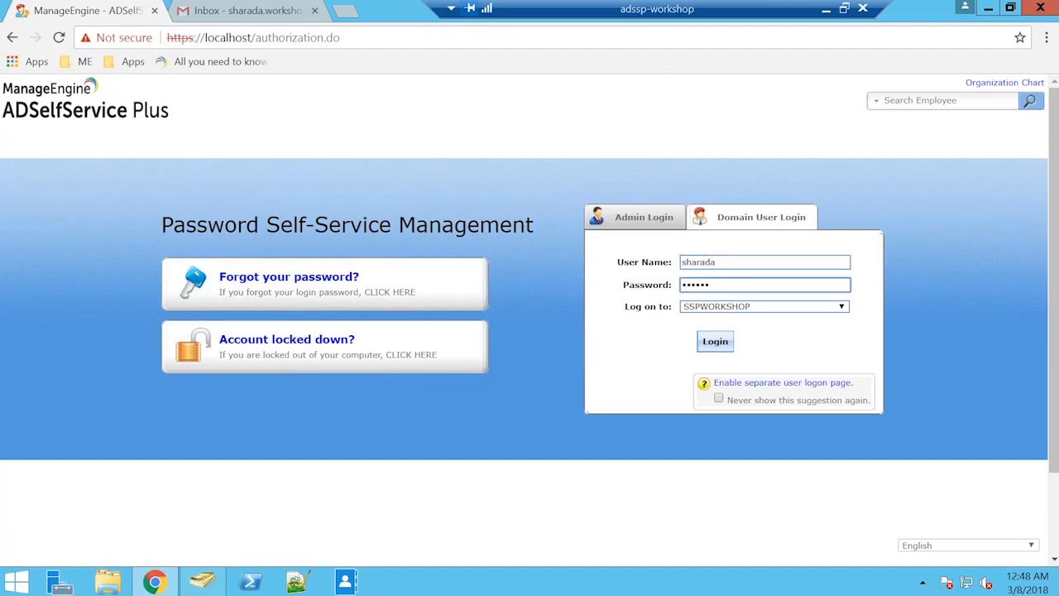
{"action": "type", "text": "rd1"}
{"action": "key", "text": "Return"}
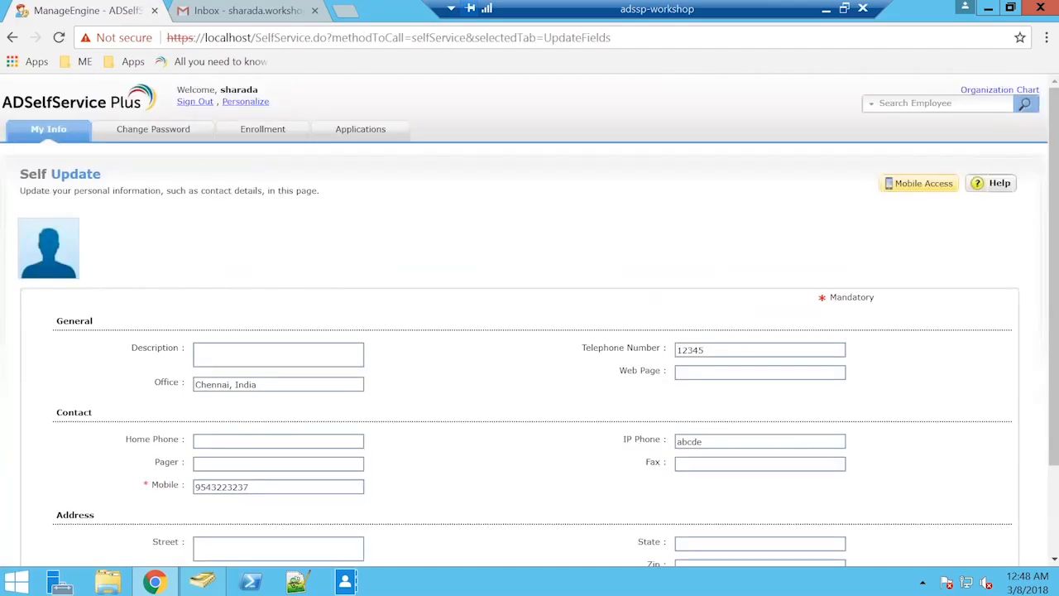
{"action": "left_click", "coordinate": [364, 146]}
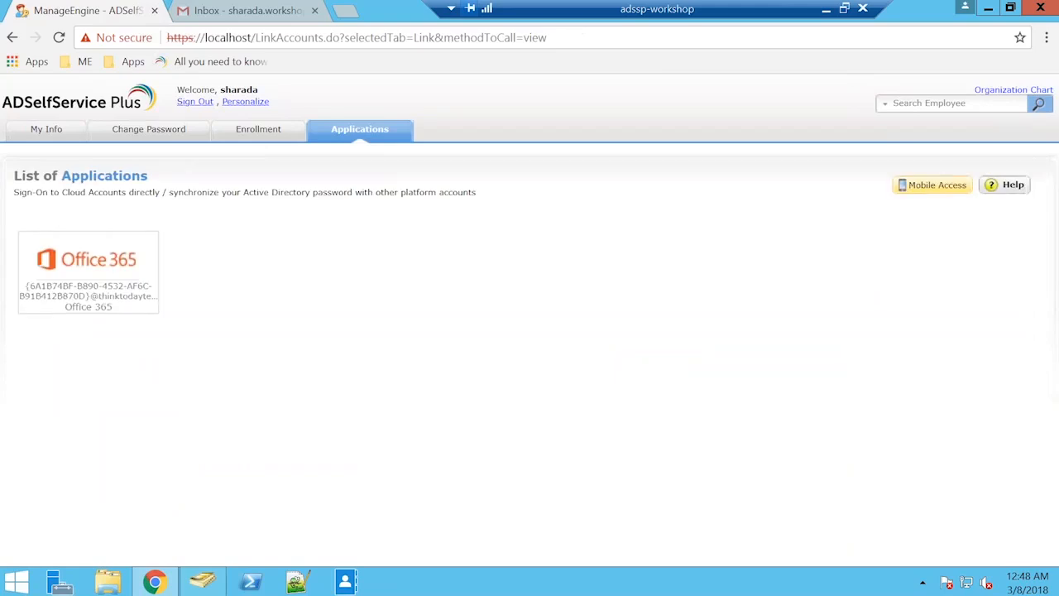
{"action": "mouse_move", "coordinate": [131, 285]}
Open office.com in a new browser tab and pick the domain user's thinktodaytechnologies.com account for sign-in.
{"action": "key", "text": "ctrl+t"}
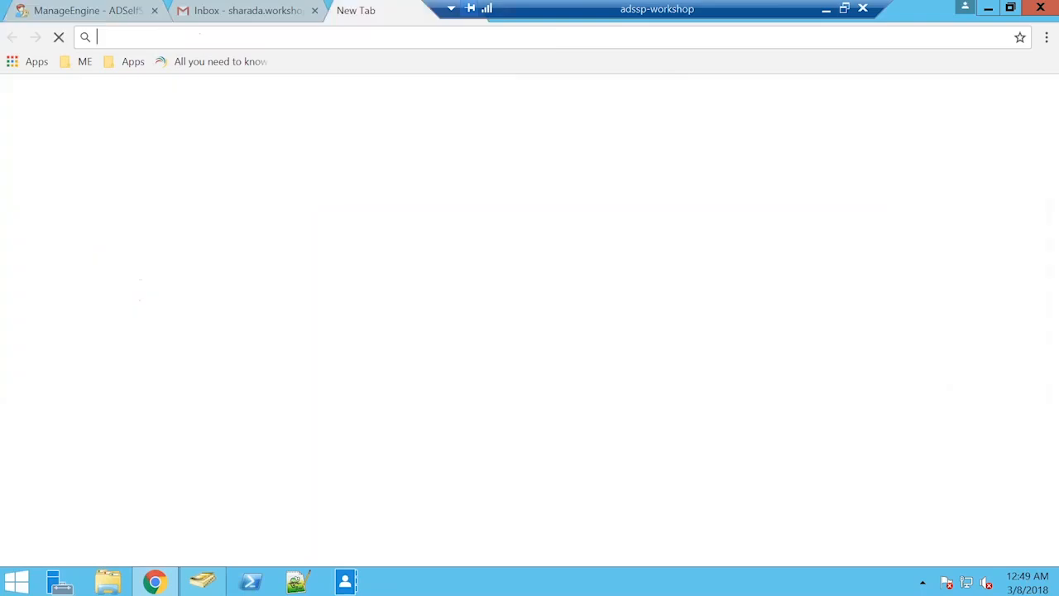
{"action": "type", "text": "off"}
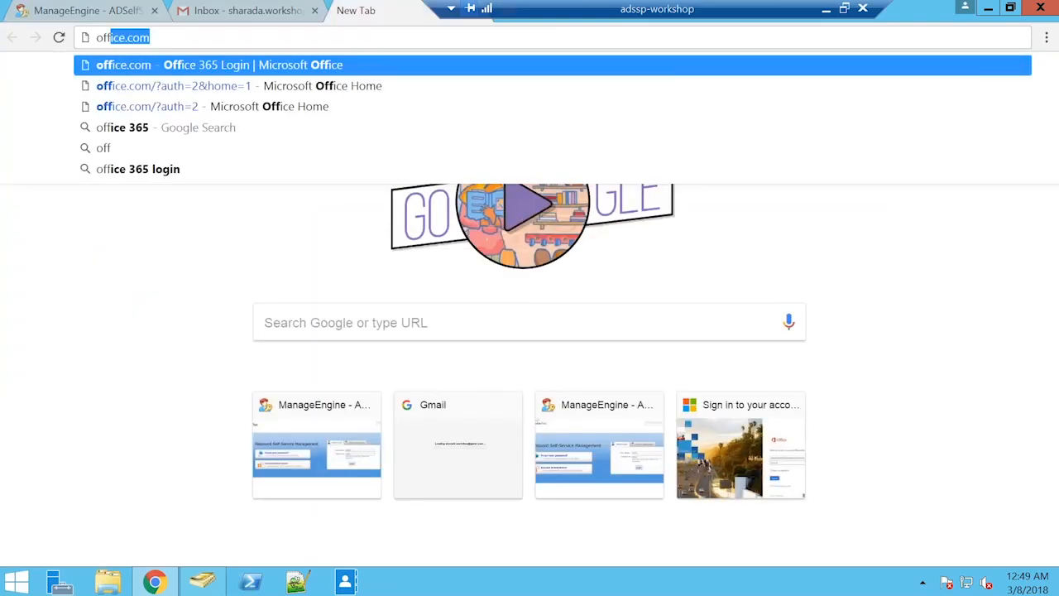
{"action": "key", "text": "Return"}
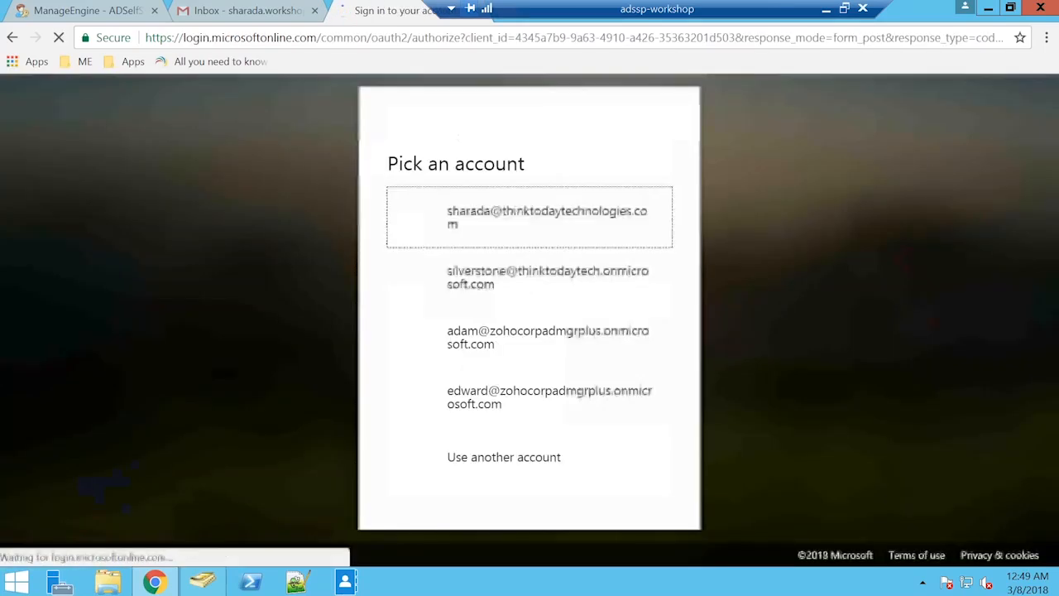
{"action": "left_click", "coordinate": [530, 222]}
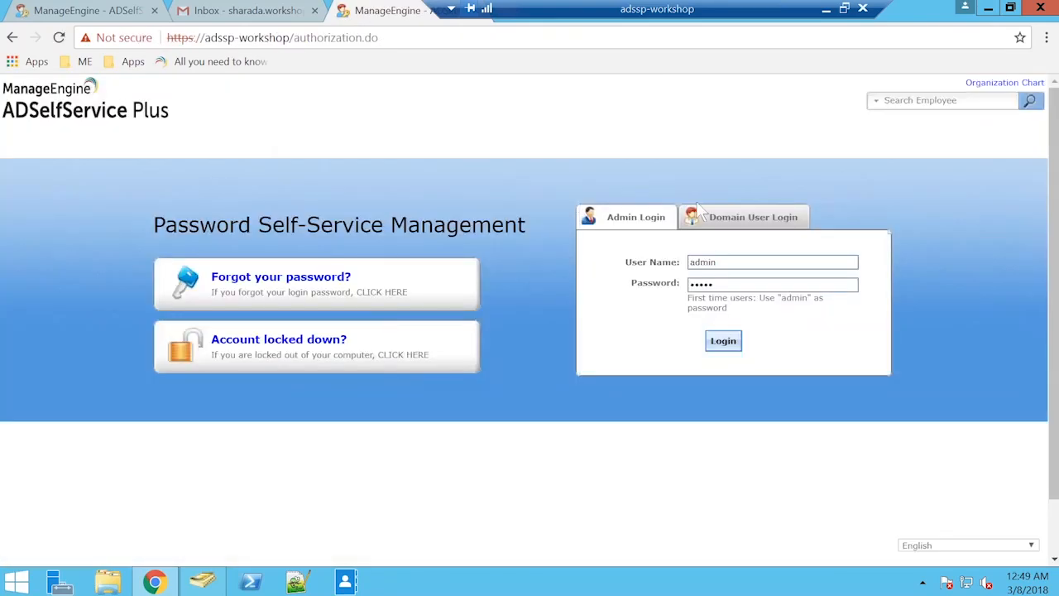
Log in to Office 365 through the ADSelfService Plus Domain User Login with the user name and account password.
{"action": "left_click", "coordinate": [699, 209]}
{"action": "type", "text": "sharada"}
{"action": "key", "text": "Tab"}
{"action": "type", "text": "•••••••••"}
{"action": "left_click", "coordinate": [724, 346]}
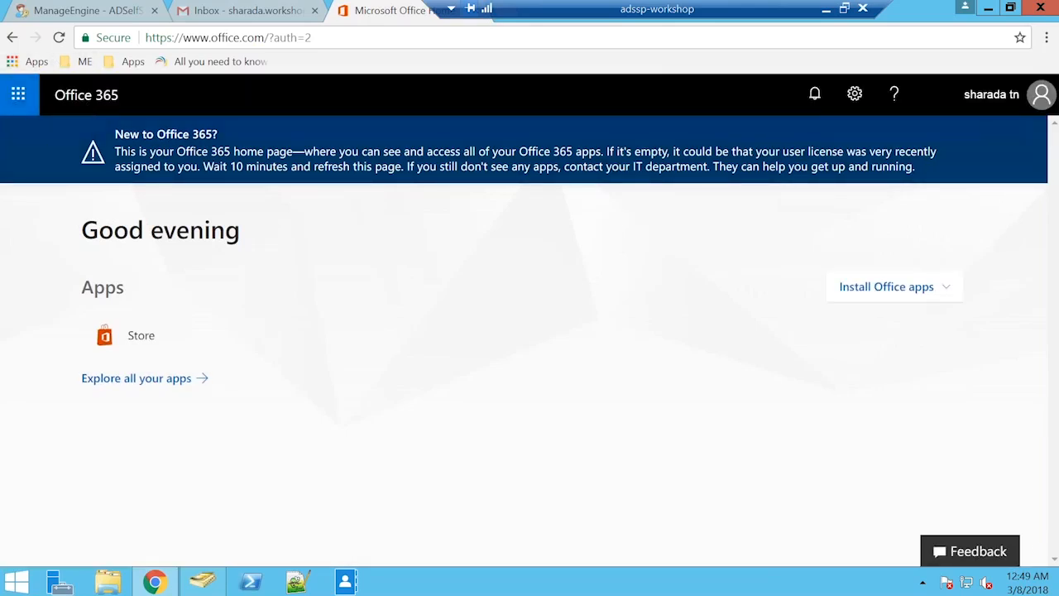
Sign out of Office 365 and close its browser tab.
{"action": "left_click", "coordinate": [1002, 94]}
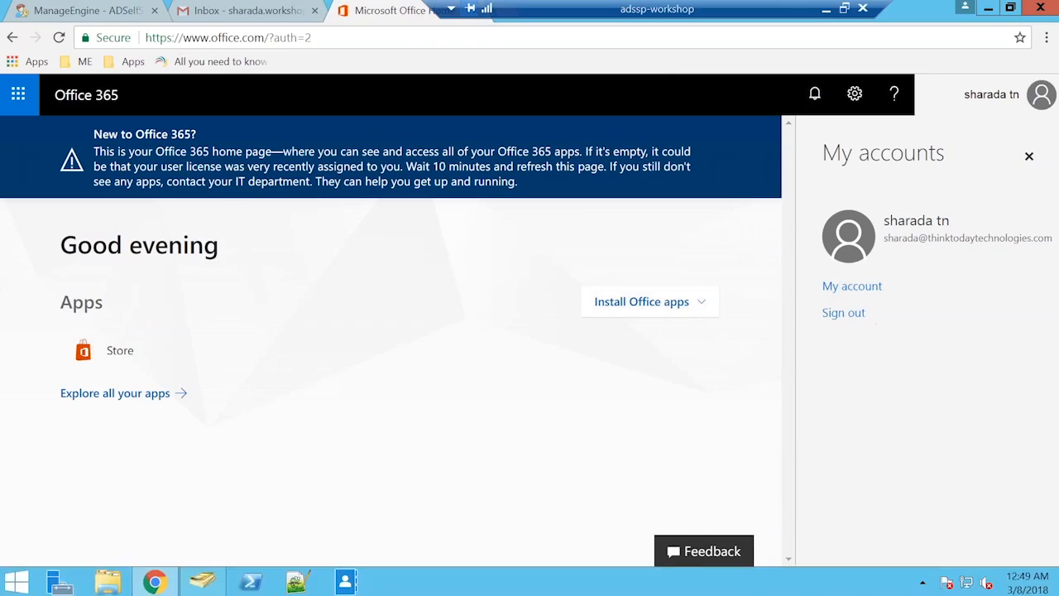
{"action": "left_click", "coordinate": [845, 313]}
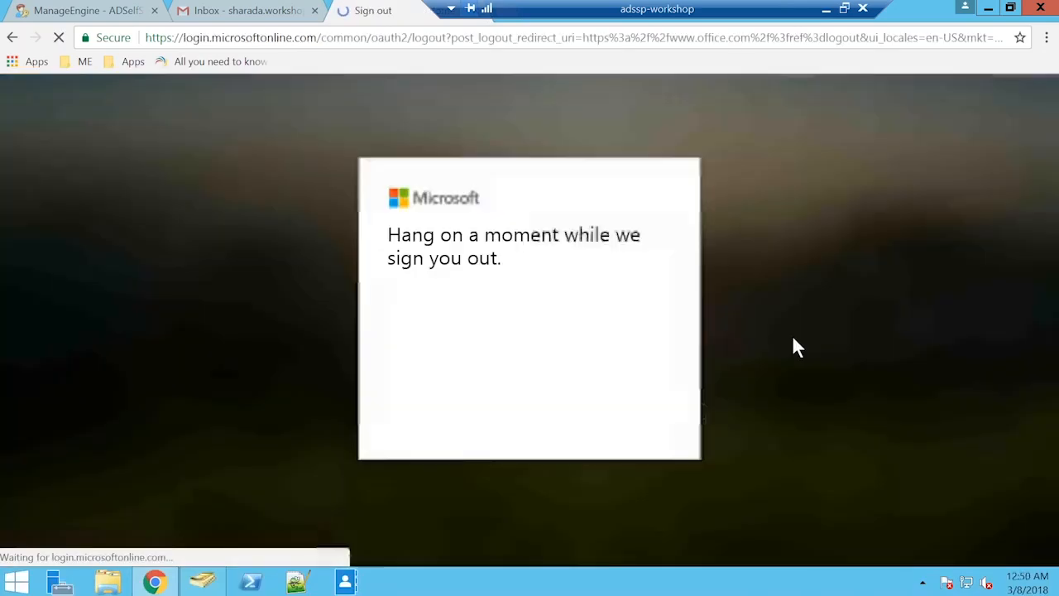
{"action": "left_click_drag", "start_coordinate": [389, 11], "coordinate": [304, 17]}
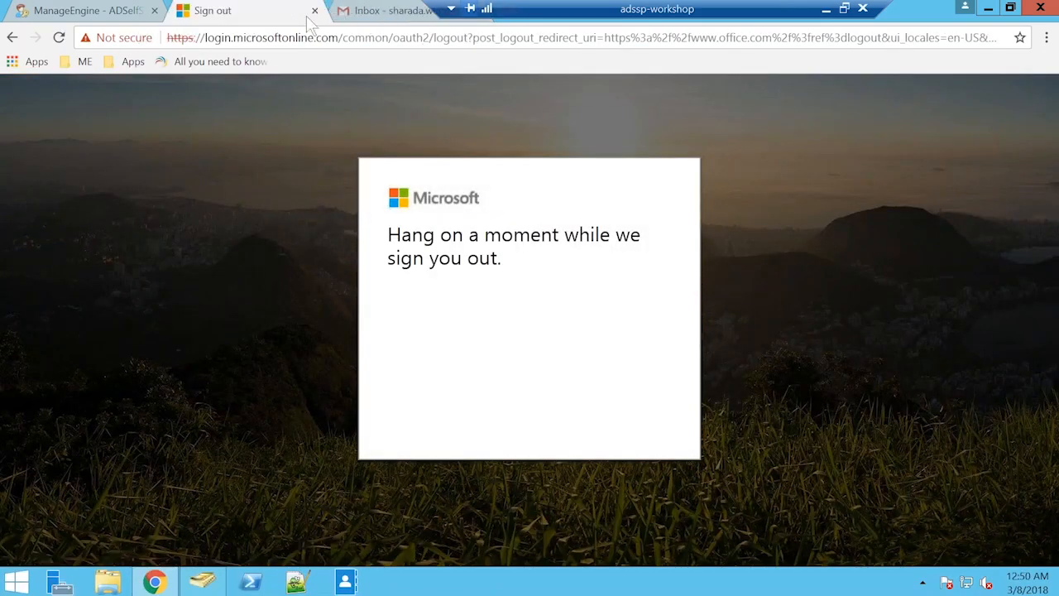
{"action": "left_click", "coordinate": [315, 11]}
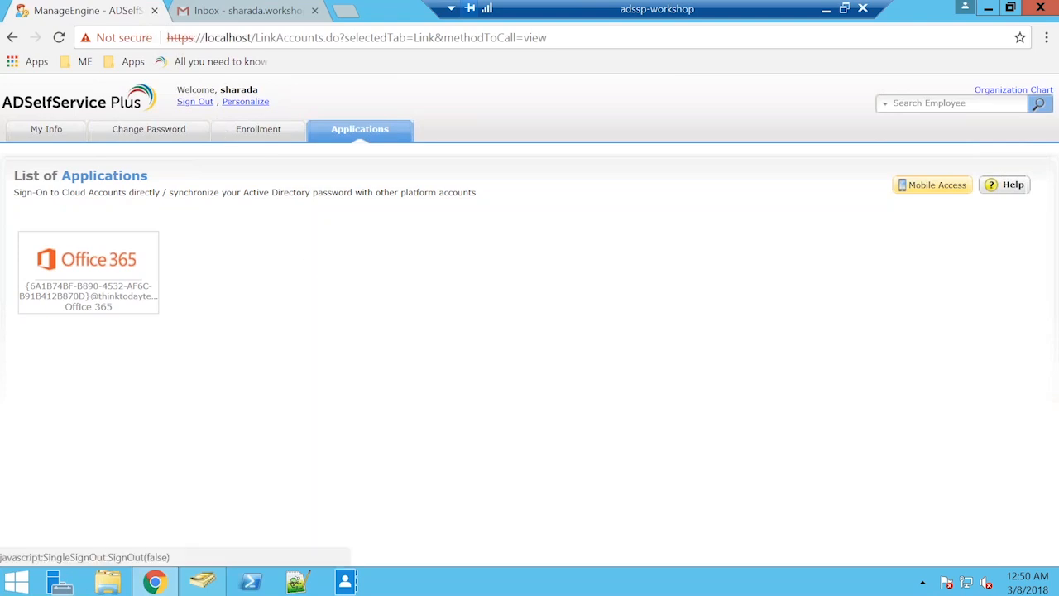
Sign the domain user out of ADSelfService Plus, log back in as admin and open Policy Configuration.
{"action": "left_click", "coordinate": [195, 101]}
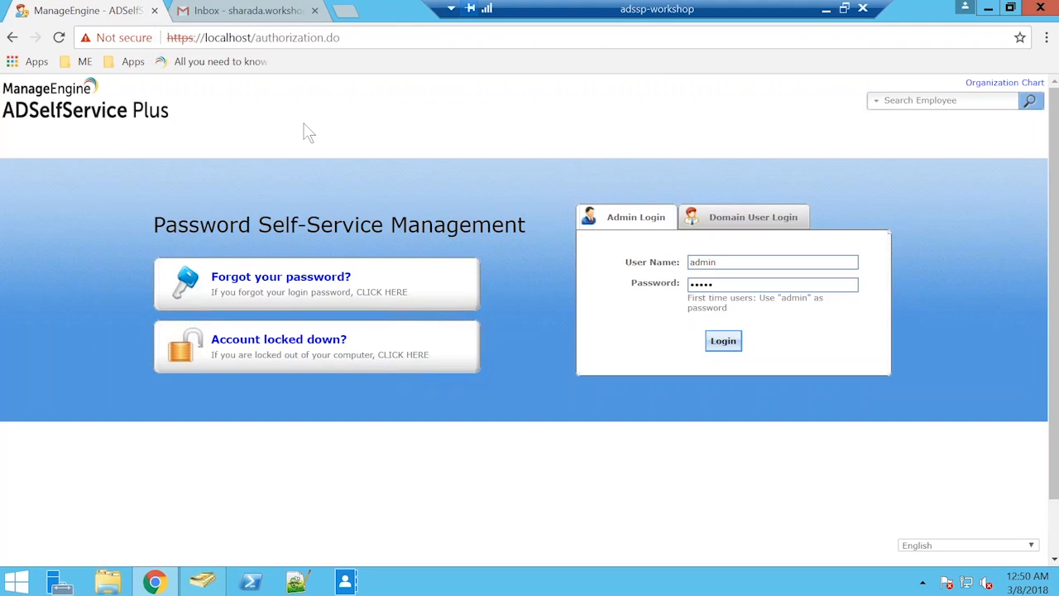
{"action": "left_click", "coordinate": [722, 341]}
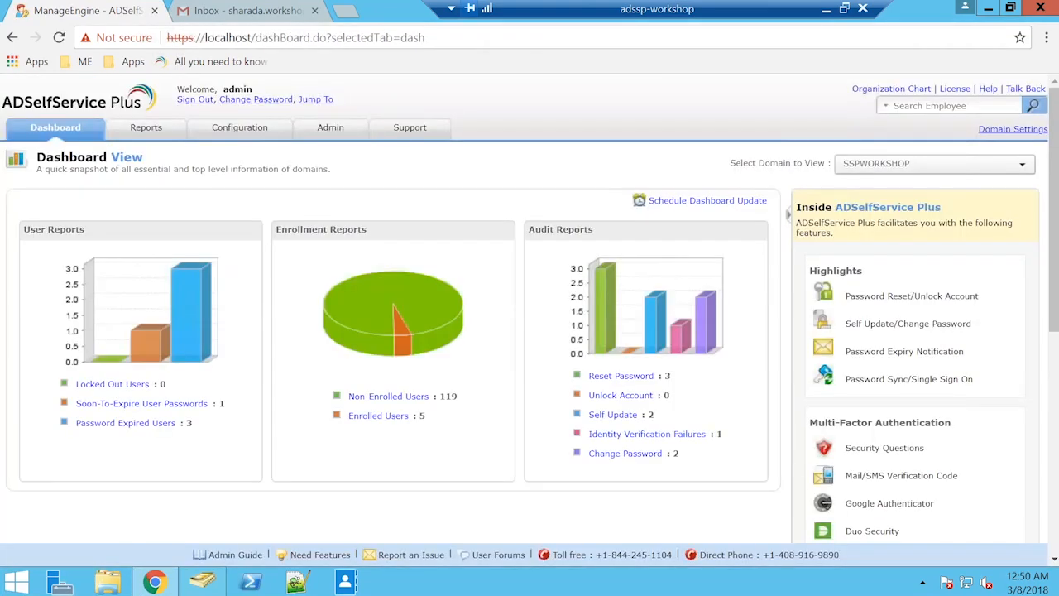
{"action": "left_click", "coordinate": [237, 134]}
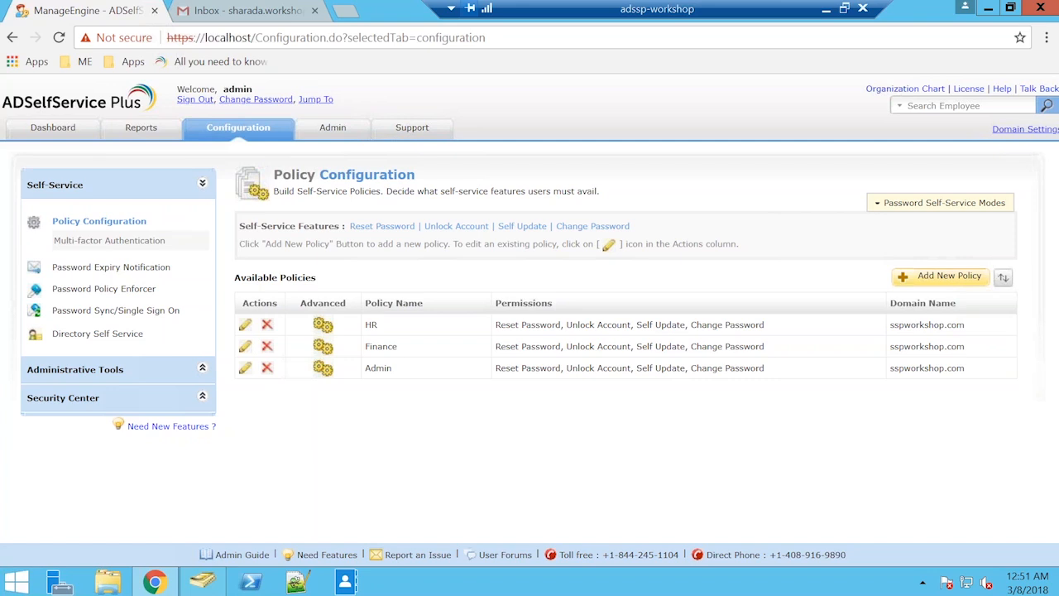
Review the Login TFA options in the HR policy's advanced settings and close the dialog without changes.
{"action": "left_click", "coordinate": [323, 326]}
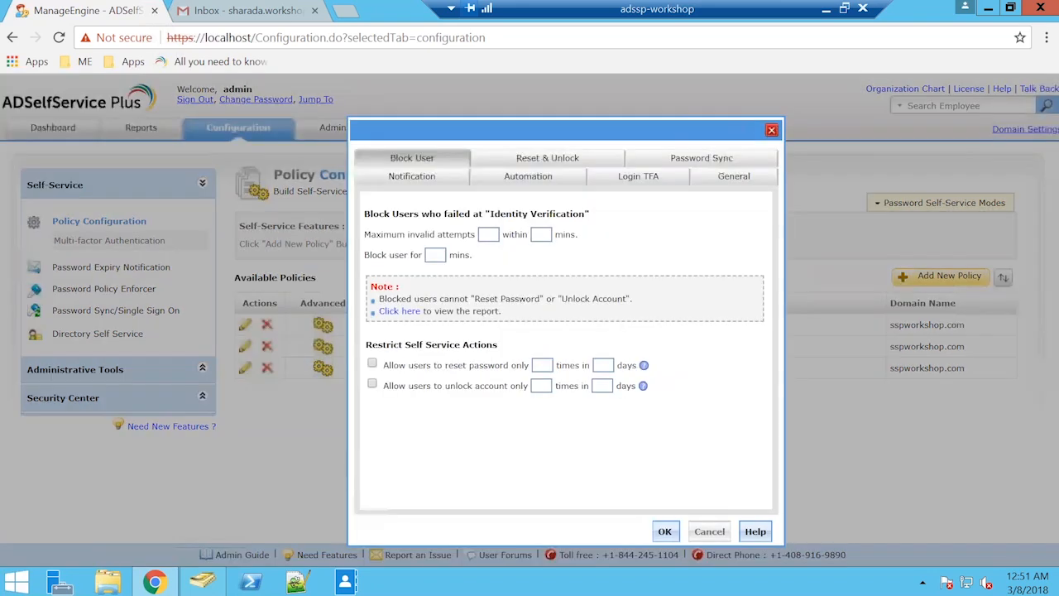
{"action": "left_click", "coordinate": [638, 177]}
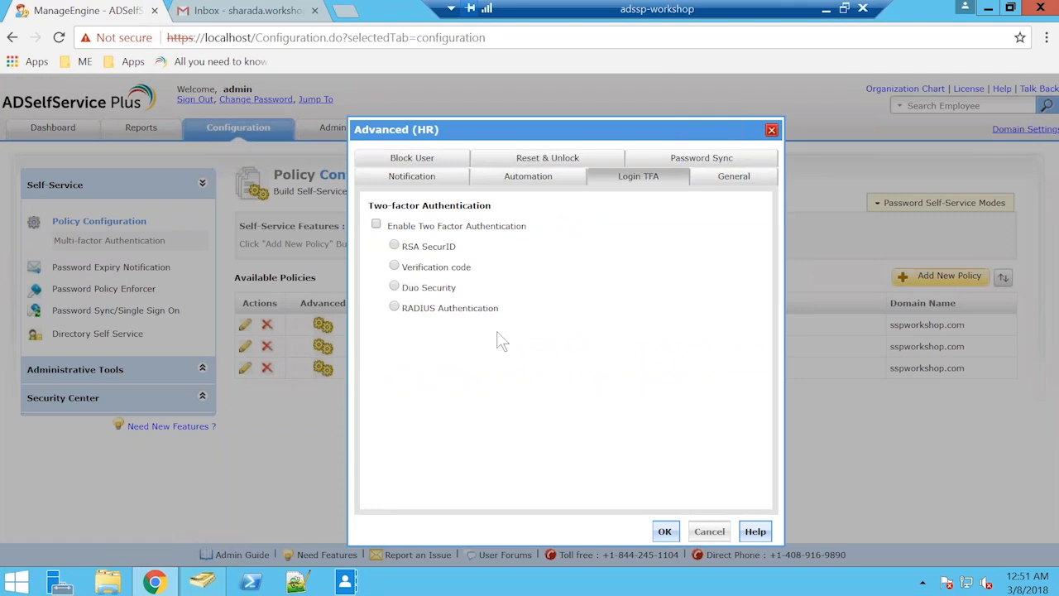
{"action": "left_click", "coordinate": [771, 131]}
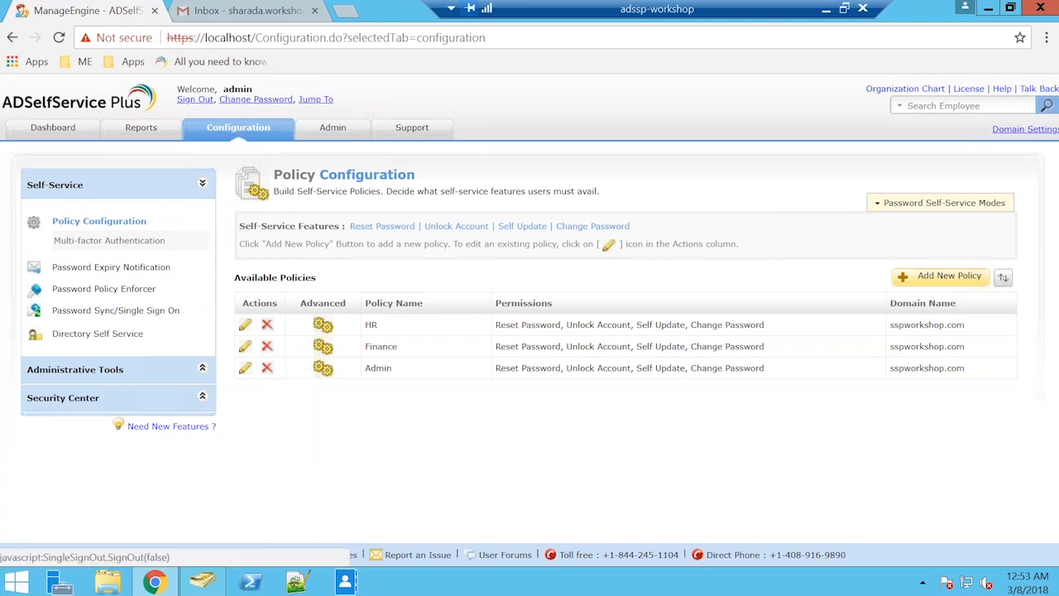
Sign out of the admin account and log in through Domain User Login on SSPWORKSHOP with the domain user's name and account password.
{"action": "left_click", "coordinate": [195, 99]}
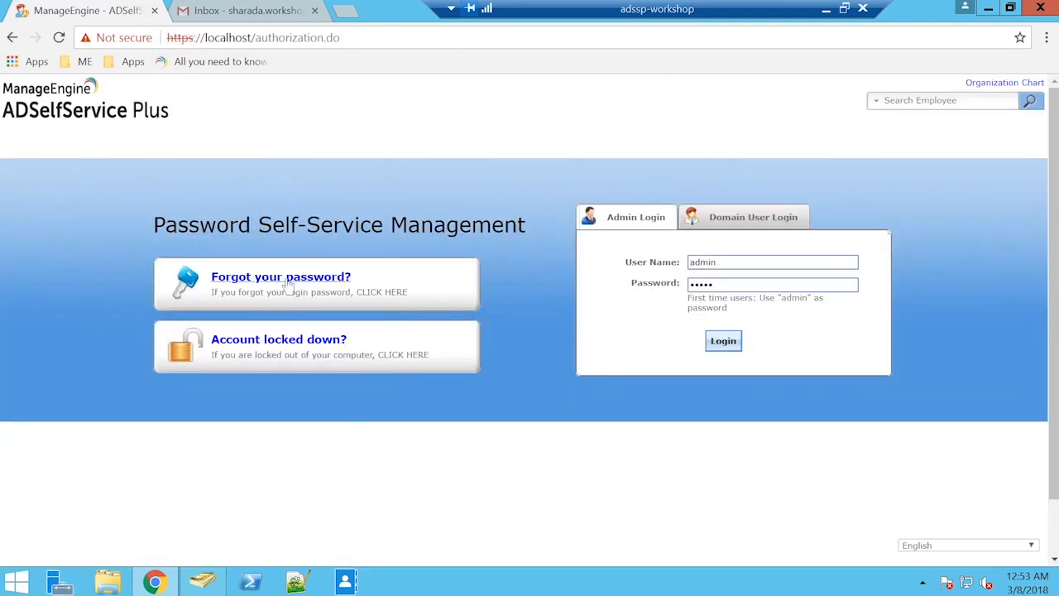
{"action": "left_click", "coordinate": [699, 219]}
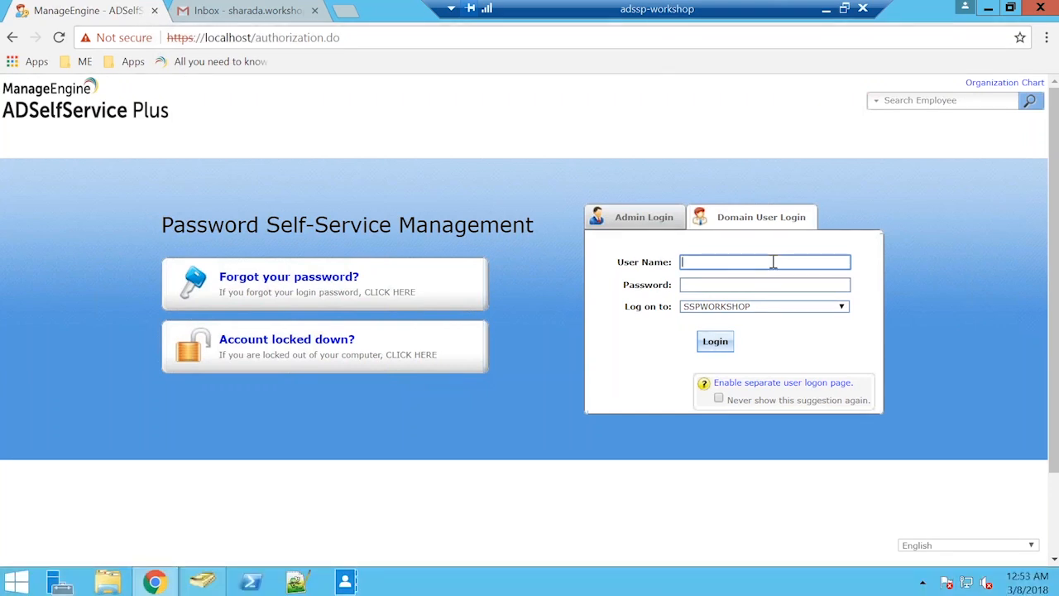
{"action": "type", "text": "daniel"}
{"action": "key", "text": "Tab"}
{"action": "type", "text": "*****"}
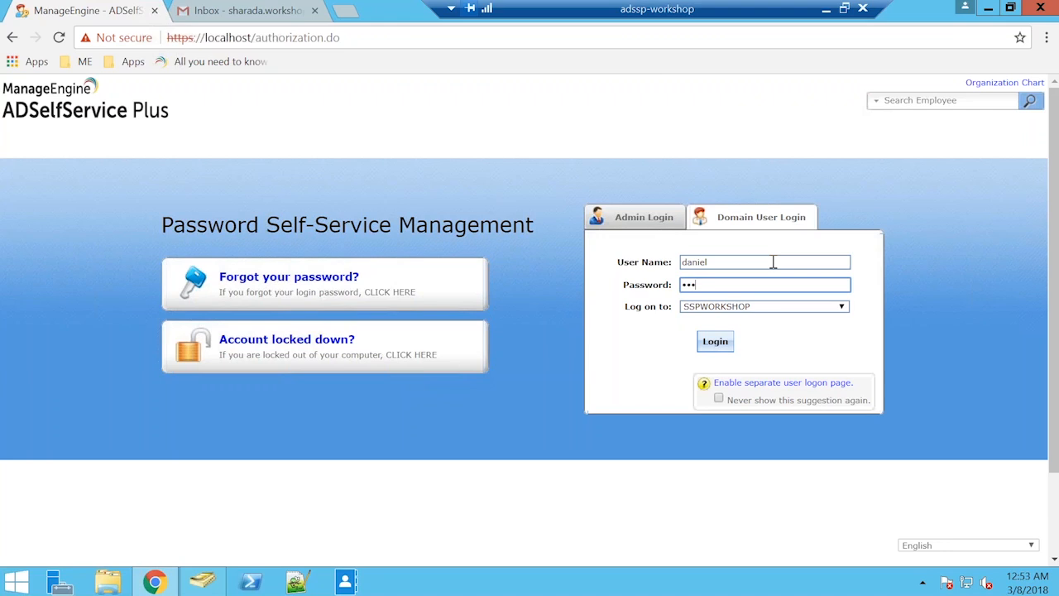
{"action": "type", "text": "****"}
{"action": "key", "text": "Return"}
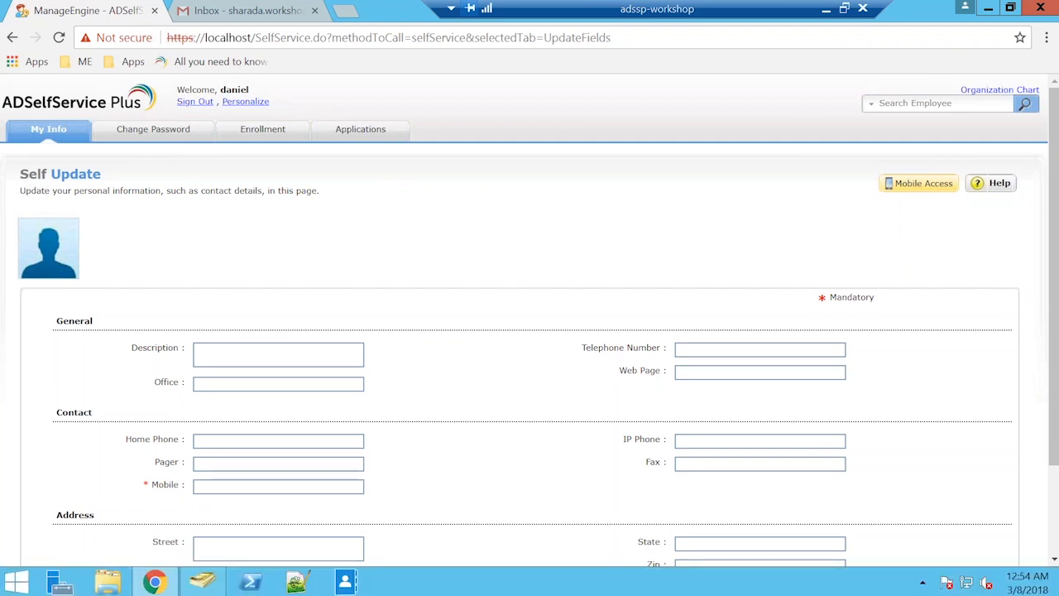
Open the domain user's Change Password page and deselect the Active Directory account, keeping only the Salesforce Test account selected.
{"action": "left_click", "coordinate": [161, 132]}
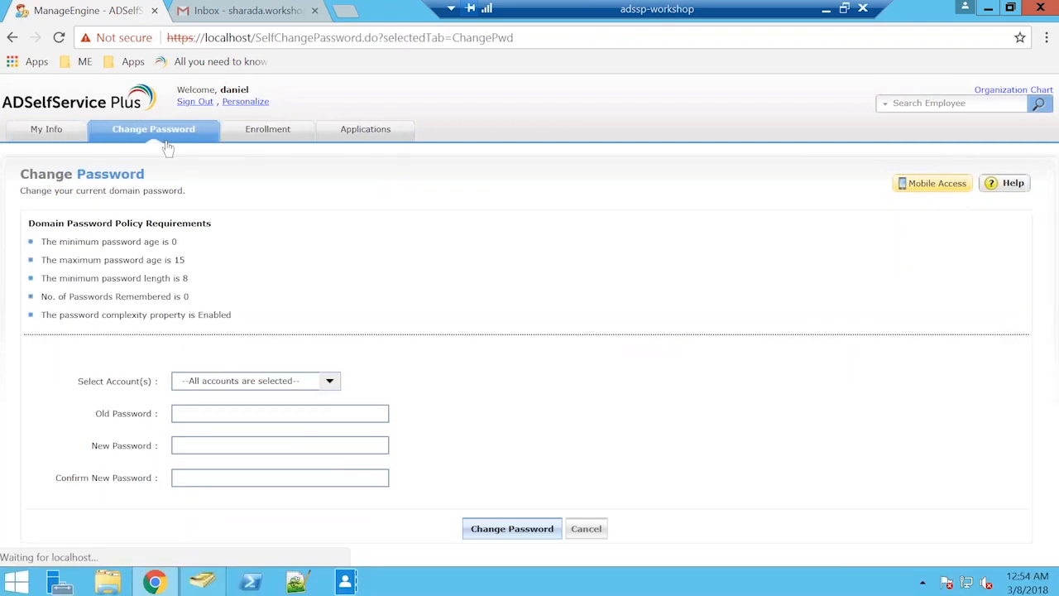
{"action": "left_click", "coordinate": [329, 381]}
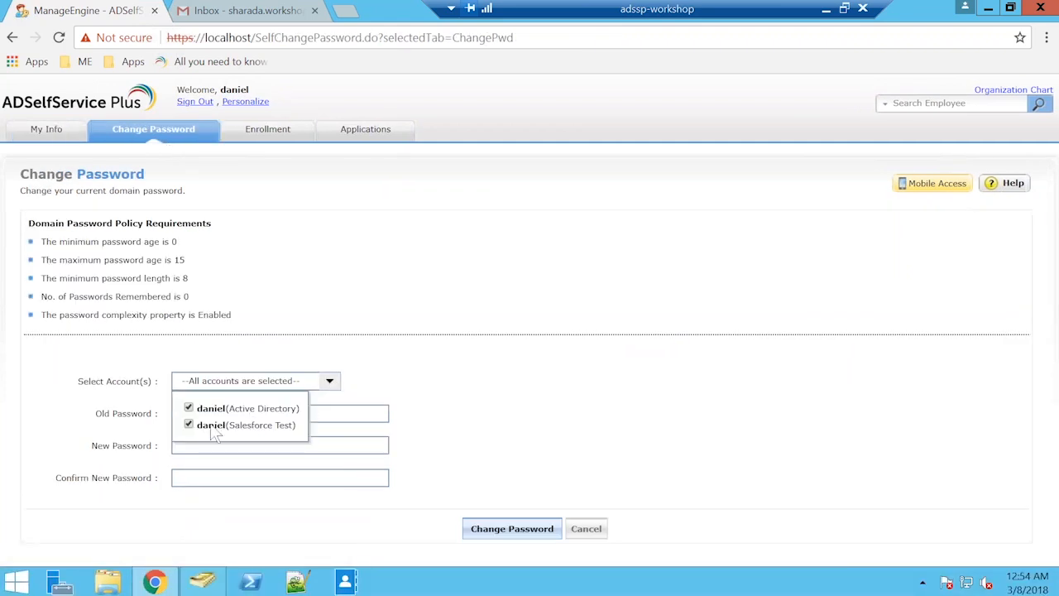
{"action": "left_click", "coordinate": [189, 408]}
{"action": "left_click", "coordinate": [406, 373]}
{"action": "left_click", "coordinate": [373, 413]}
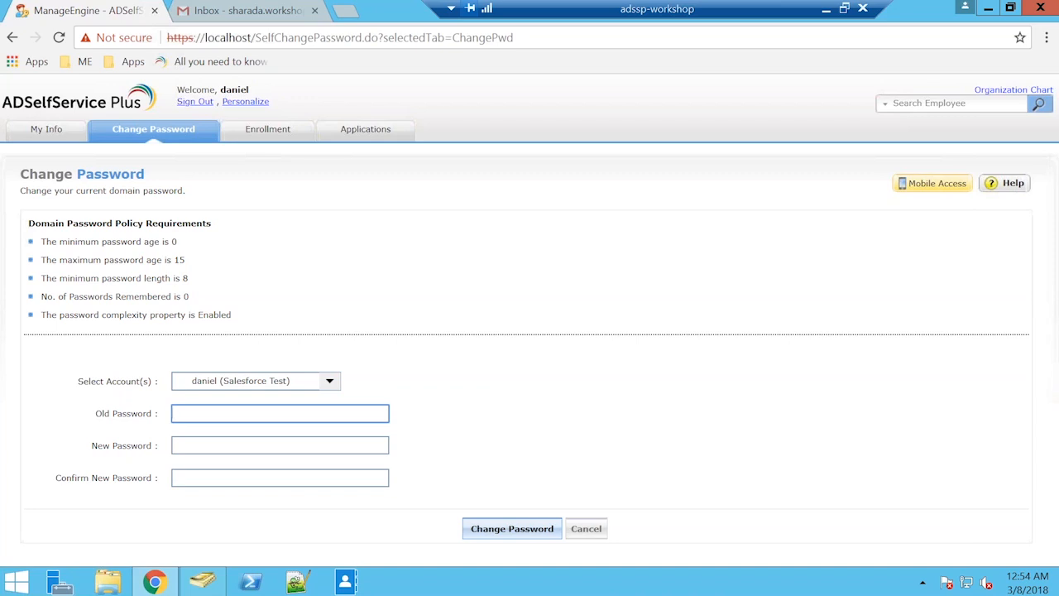
{"action": "left_click", "coordinate": [330, 386]}
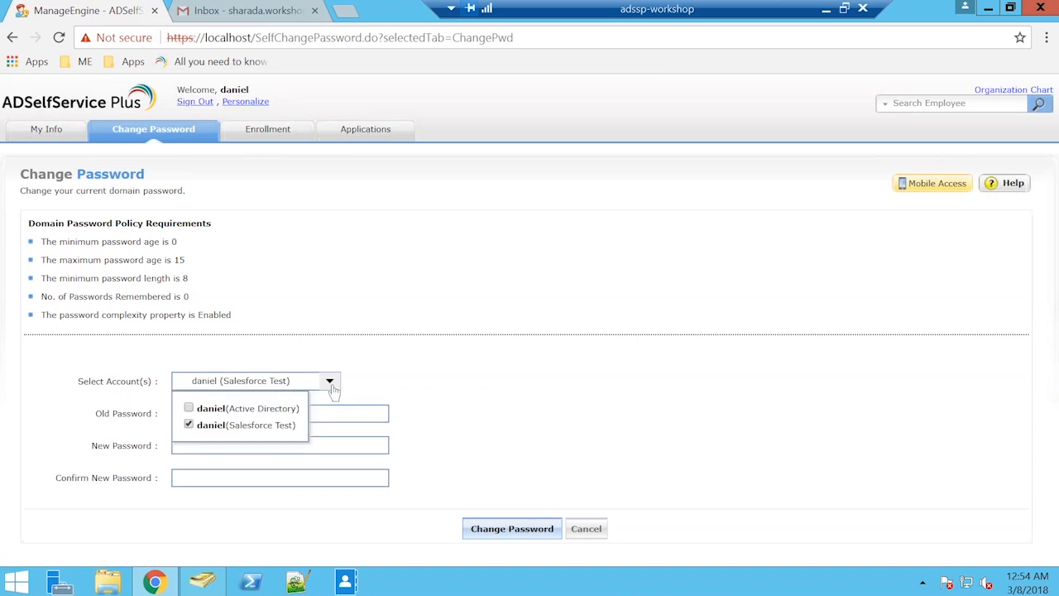
{"action": "left_click", "coordinate": [375, 350]}
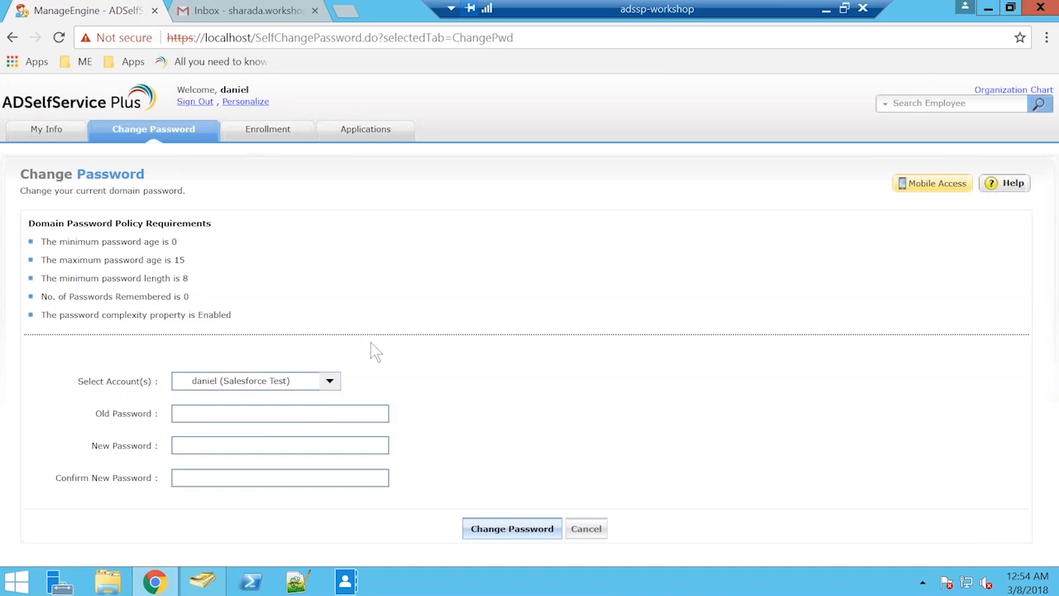
{"action": "left_click", "coordinate": [330, 382]}
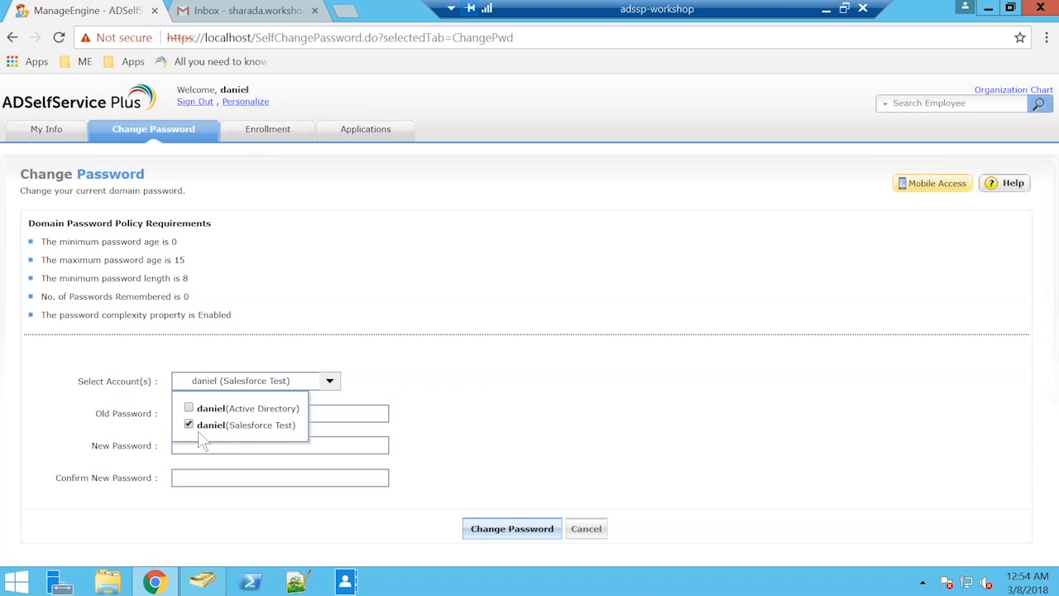
Enter the old password, the new password and its confirmation for the Salesforce Test account and submit the password change.
{"action": "left_click", "coordinate": [361, 412]}
{"action": "left_click", "coordinate": [361, 412]}
{"action": "type", "text": "••••••••••"}
{"action": "key", "text": "Tab"}
{"action": "type", "text": "•••••••"}
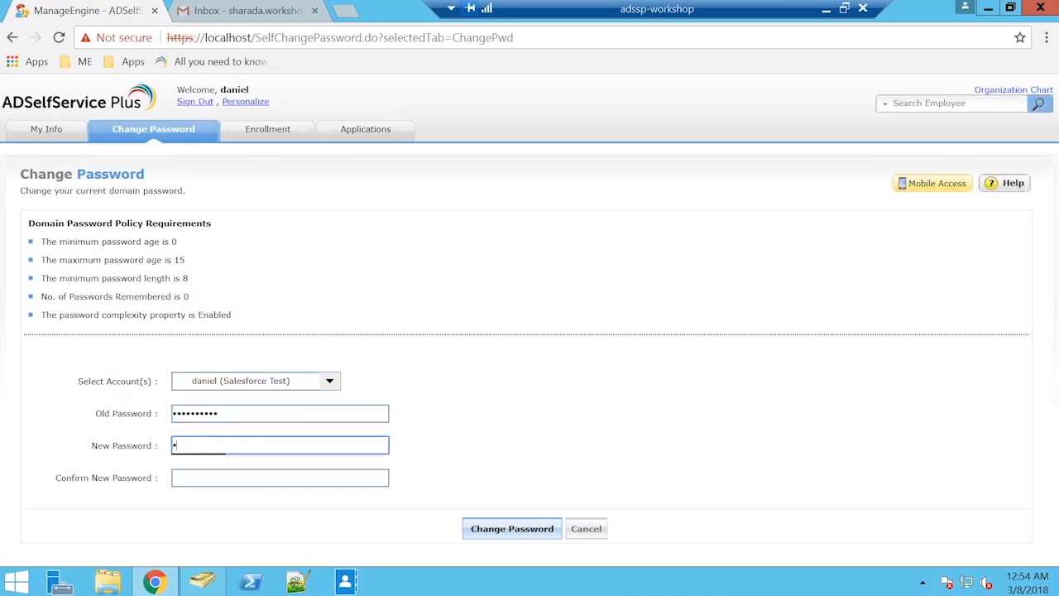
{"action": "type", "text": "••"}
{"action": "key", "text": "Tab"}
{"action": "type", "text": "•••••••"}
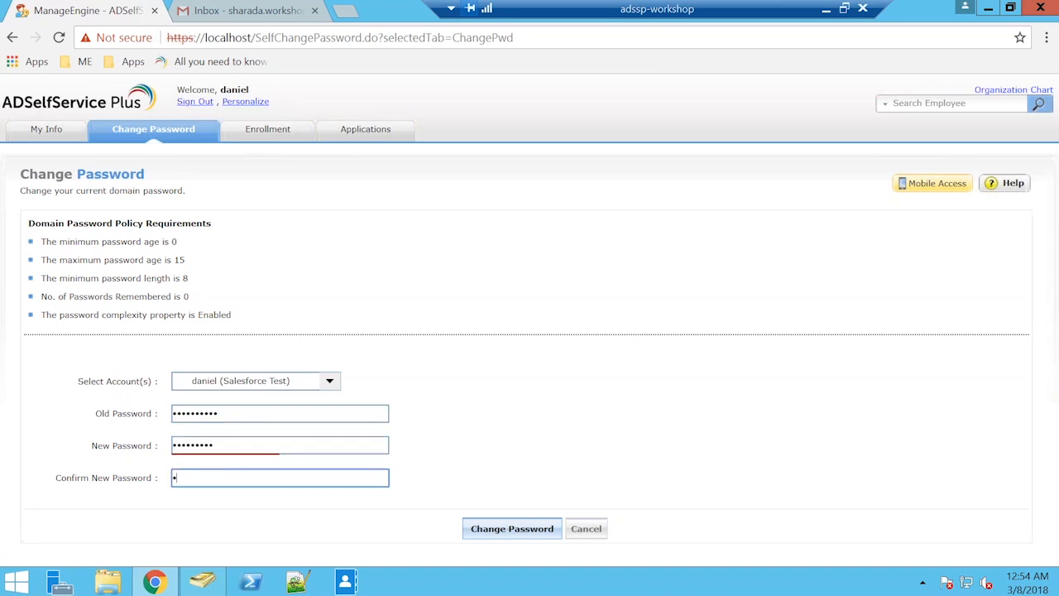
{"action": "type", "text": "••"}
{"action": "key", "text": "Return"}
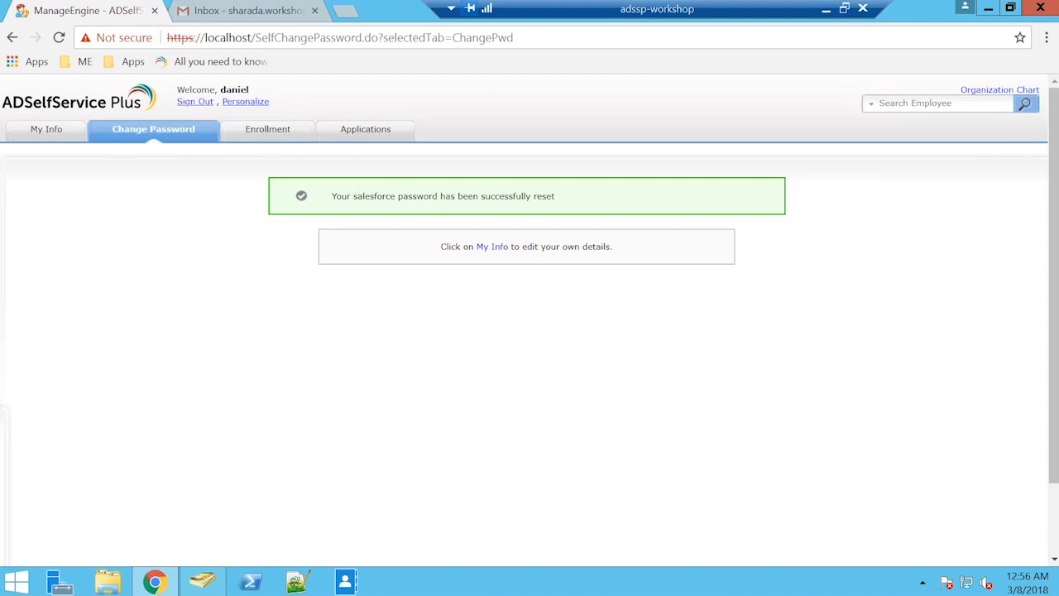
Sign the domain user out of ADSelfService Plus and minimize the adssp-workshop remote session to return to the presentation.
{"action": "left_click", "coordinate": [196, 102]}
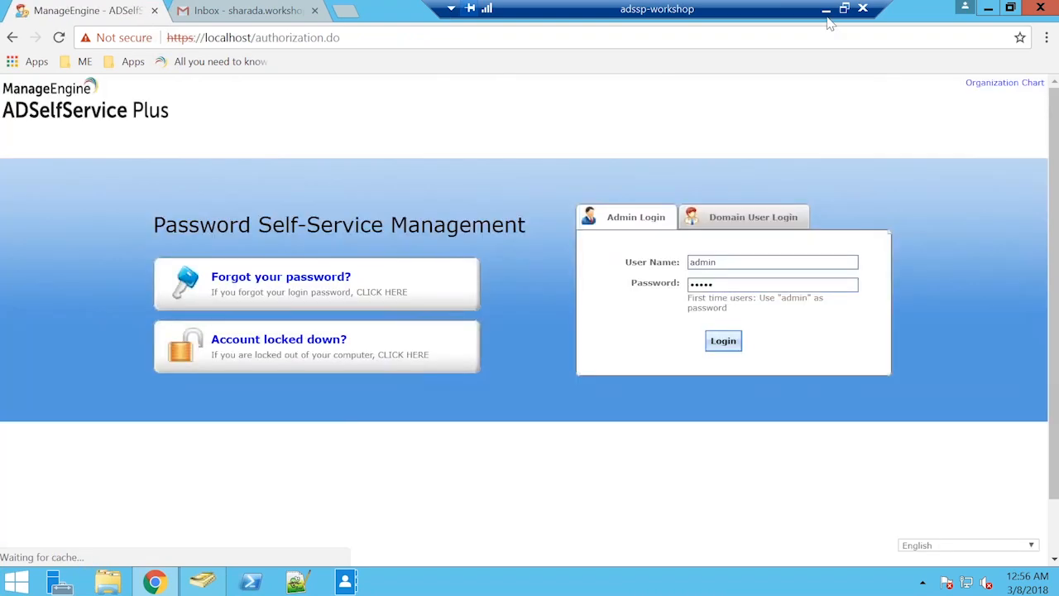
{"action": "left_click", "coordinate": [826, 10]}
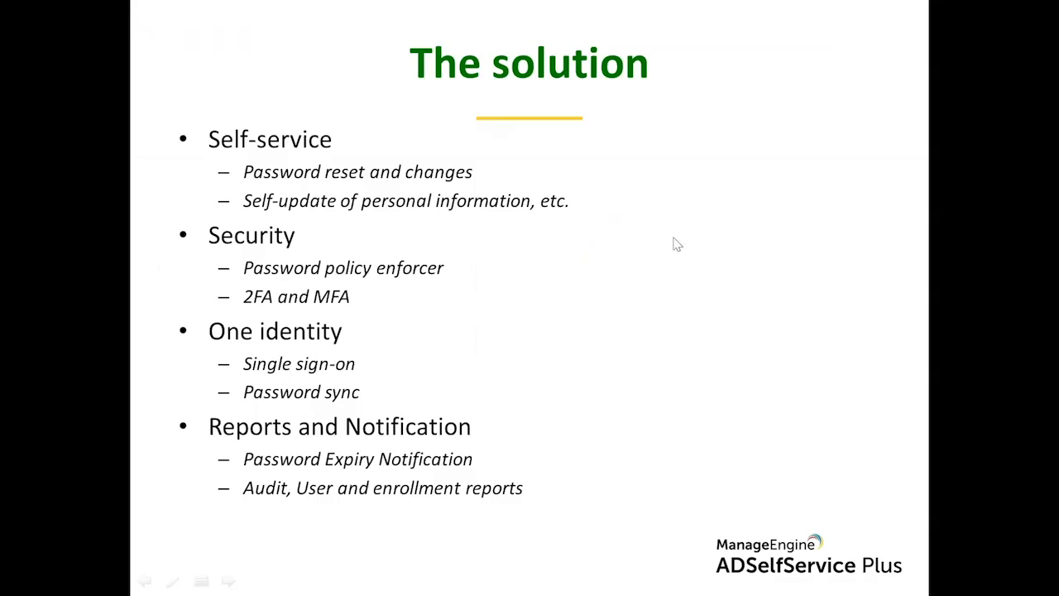